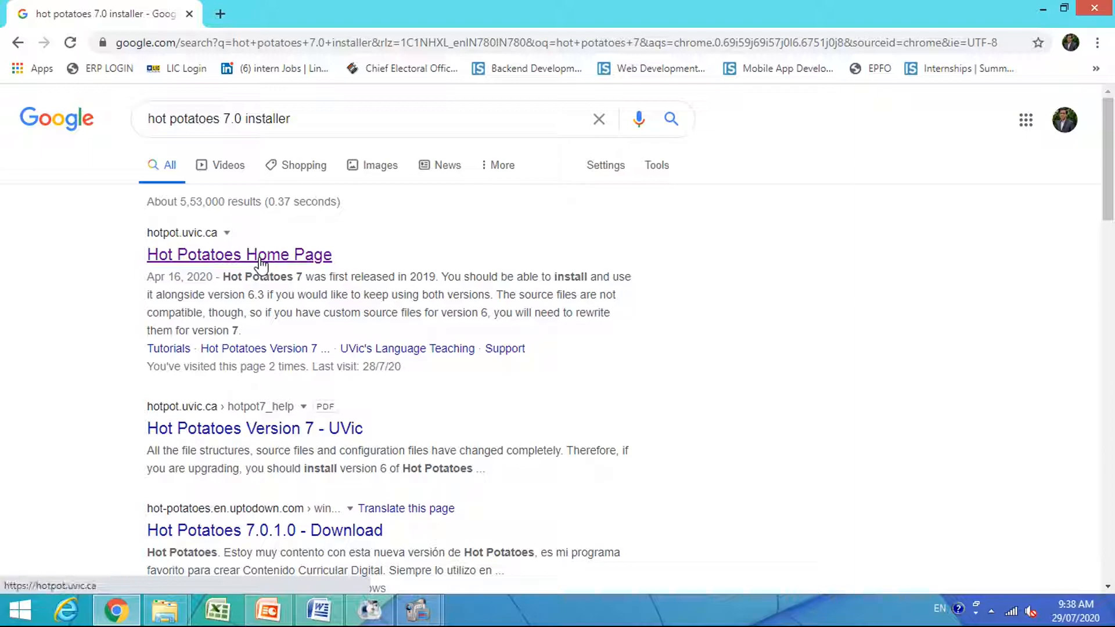
Download the Hot Potatoes 7.0 installer from the Hot Potatoes home page, saving it as setup_hotpot_7030 in the FDP Amaravati folder.
click(259, 256)
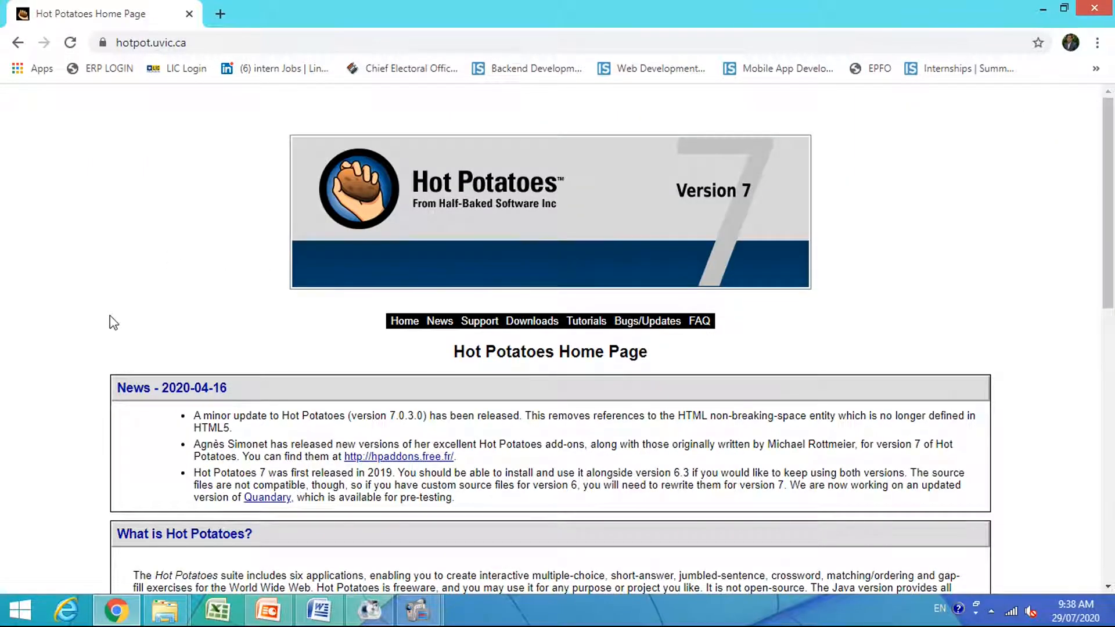
scroll(113, 323, down, 8)
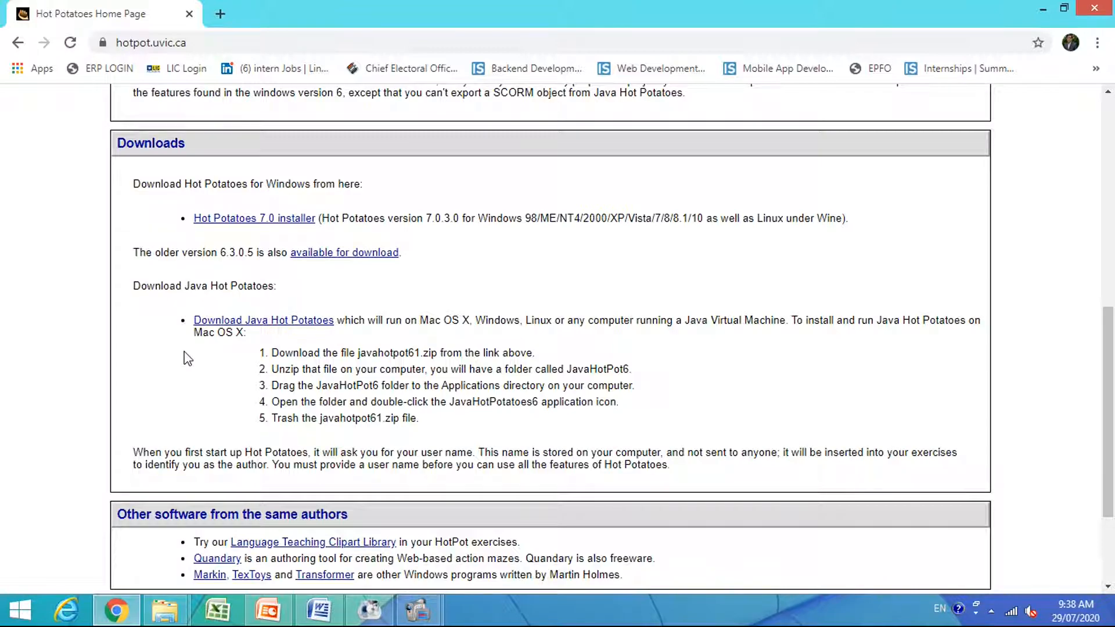
scroll(187, 358, down, 3)
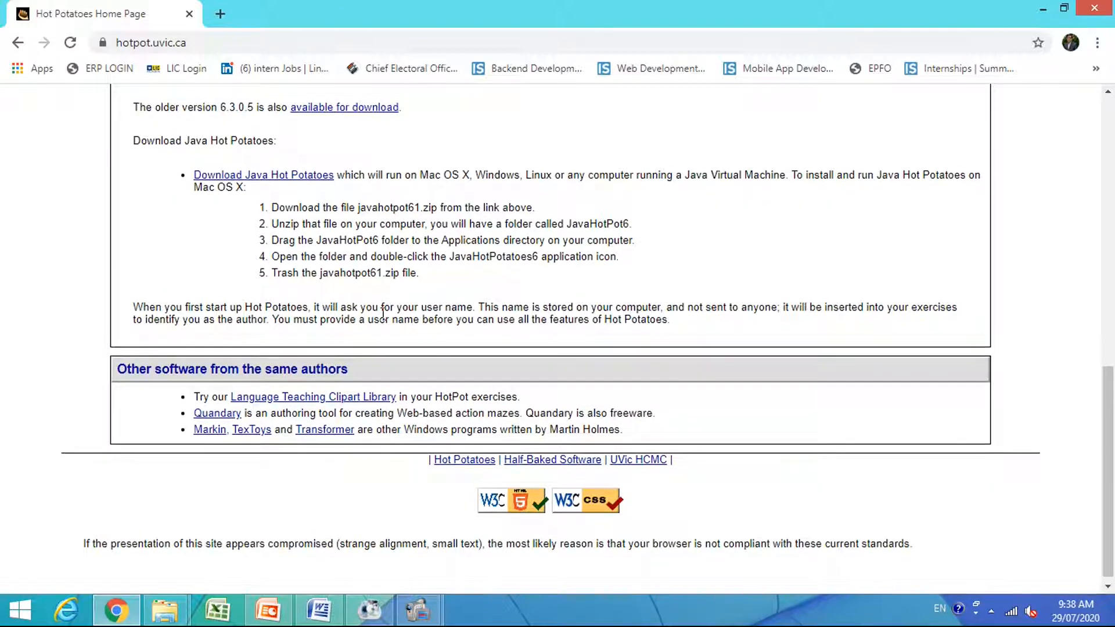
scroll(383, 313, up, 7)
scroll(383, 313, up, 2)
scroll(383, 313, down, 6)
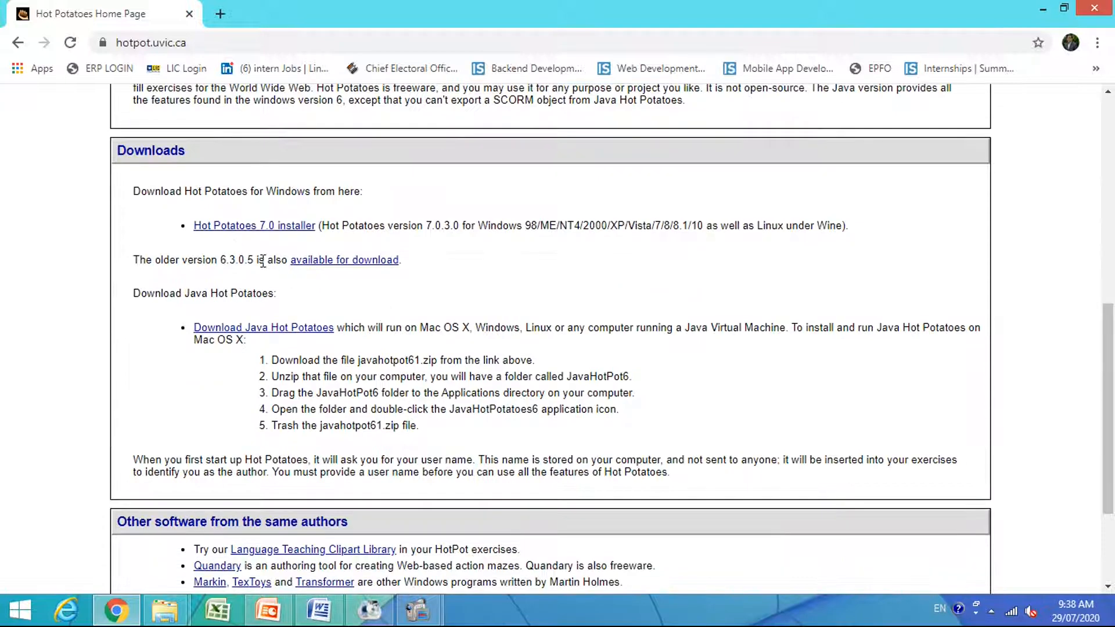
click(289, 232)
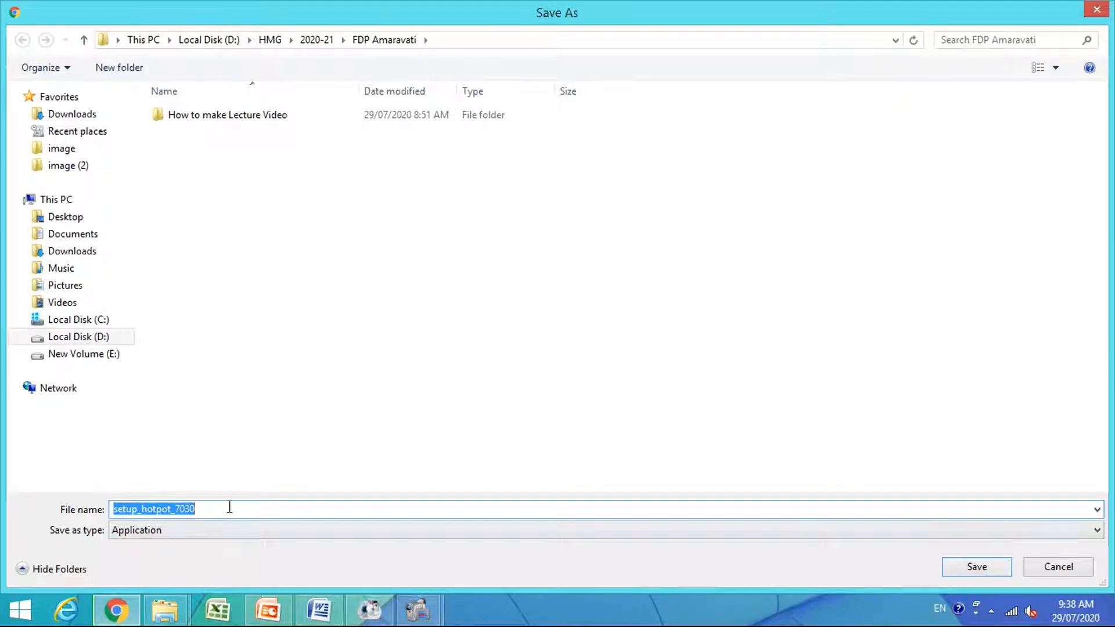
click(972, 568)
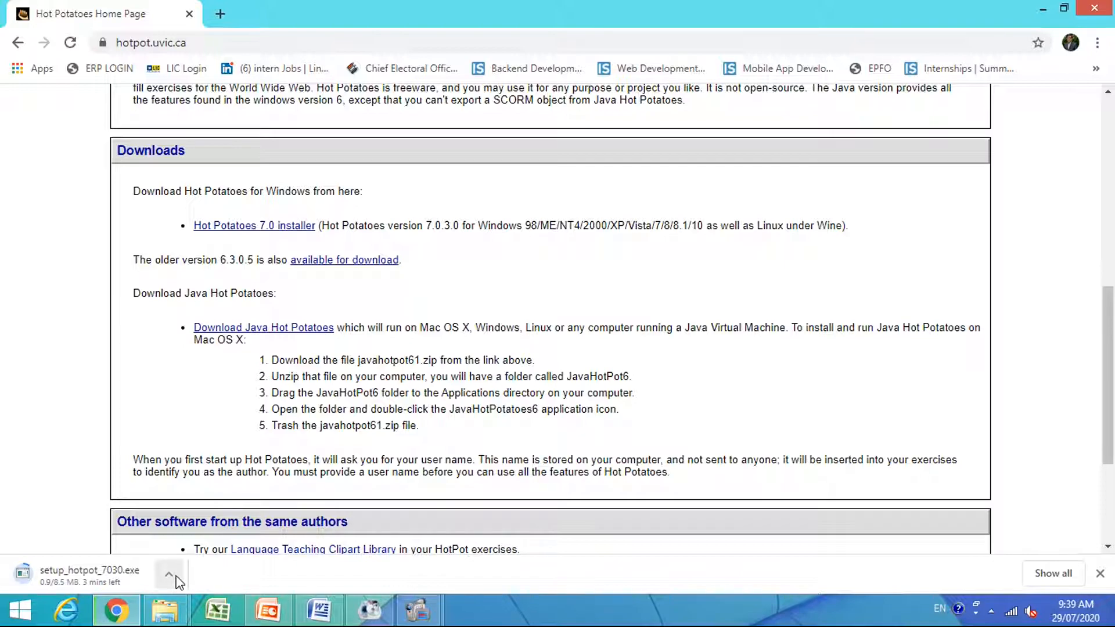
Pause the setup_hotpot_7030.exe download and minimize the browser window.
click(176, 576)
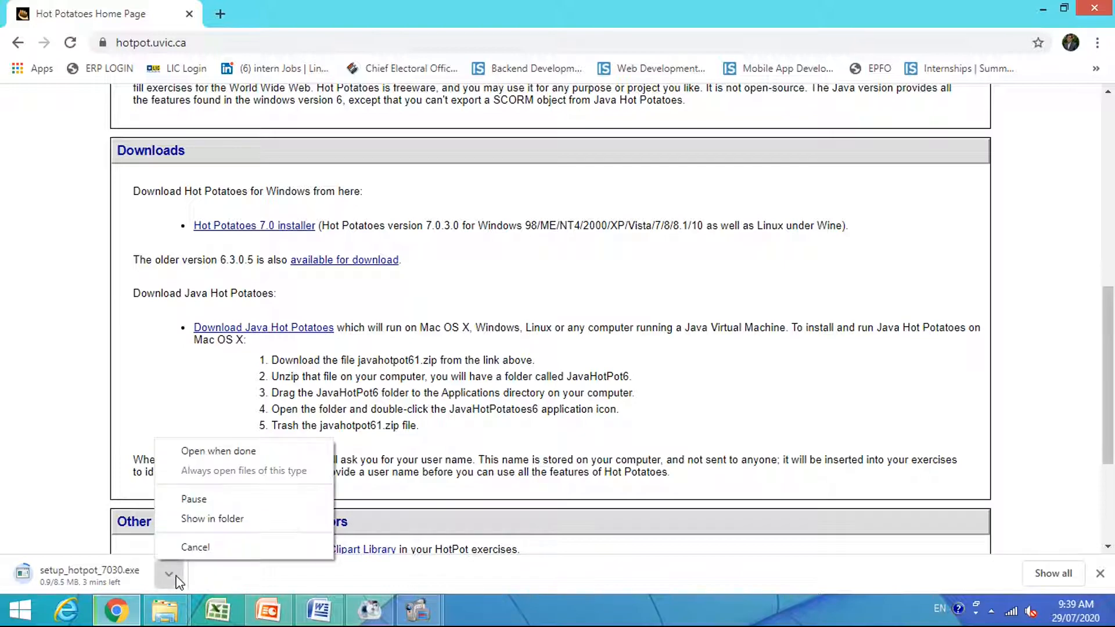
click(223, 502)
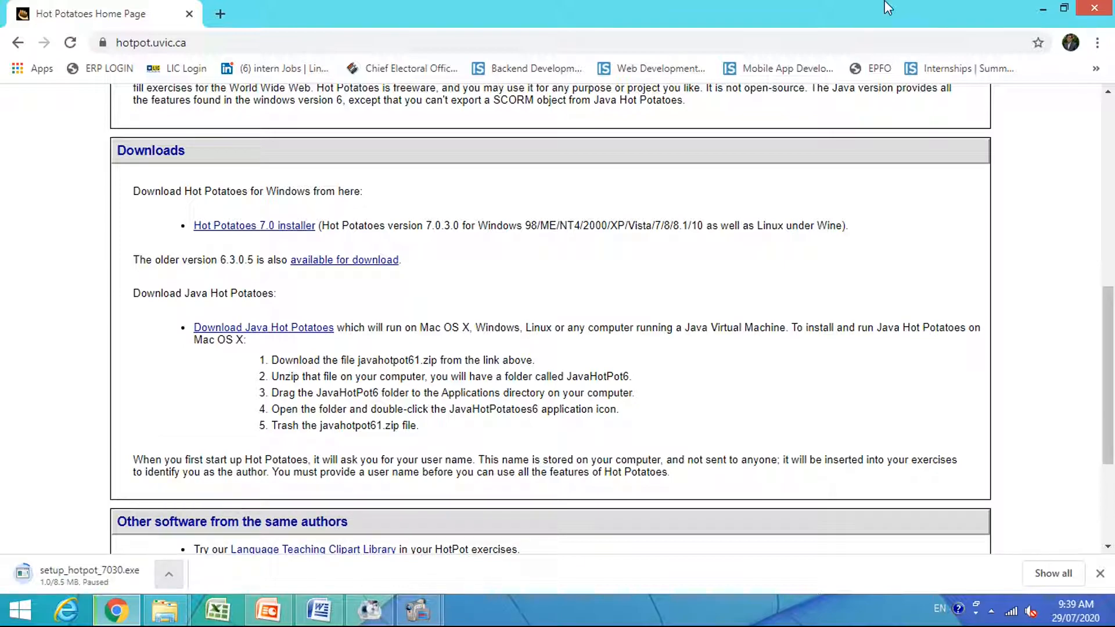
click(1039, 8)
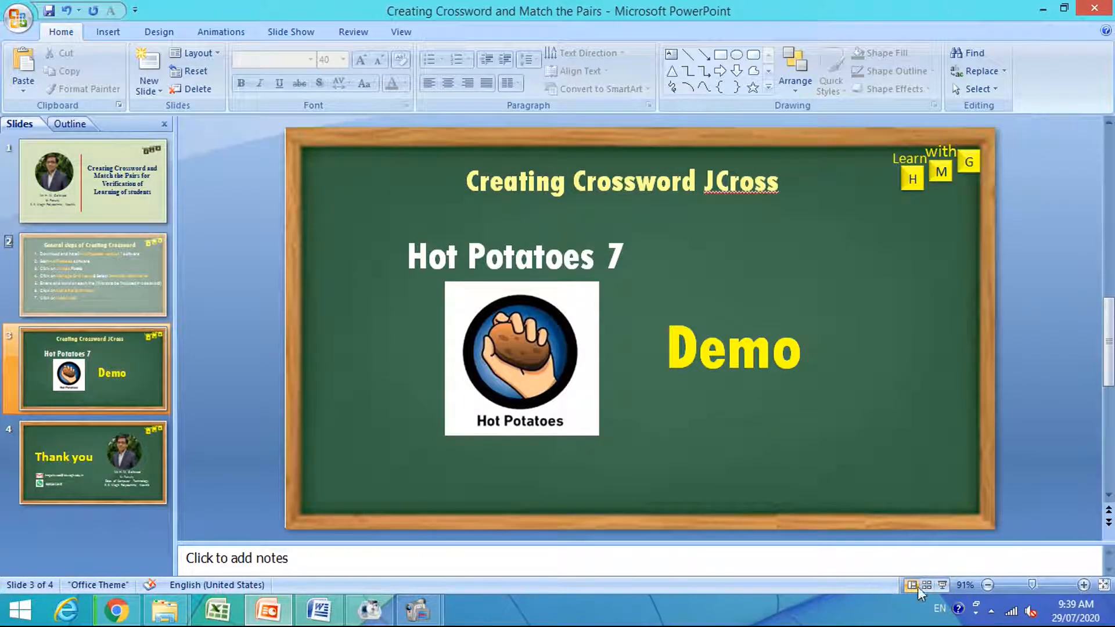
Start the slide show at the Creating Crossword JCross slide and launch HotPot.exe from the slide's Hot Potatoes picture, accepting the security prompt.
click(944, 586)
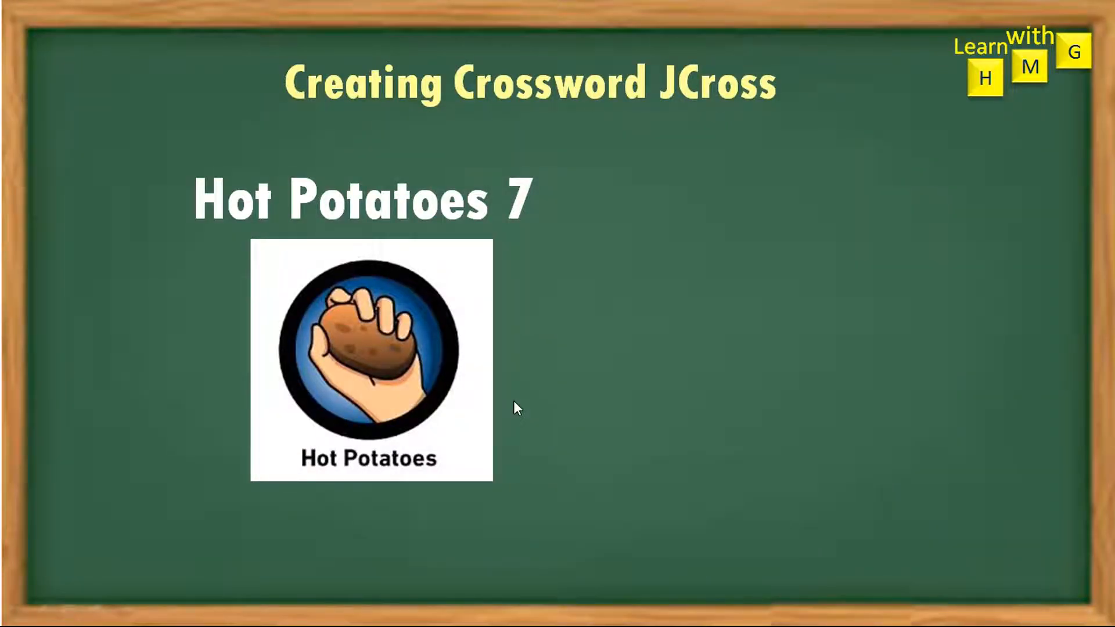
key(Right)
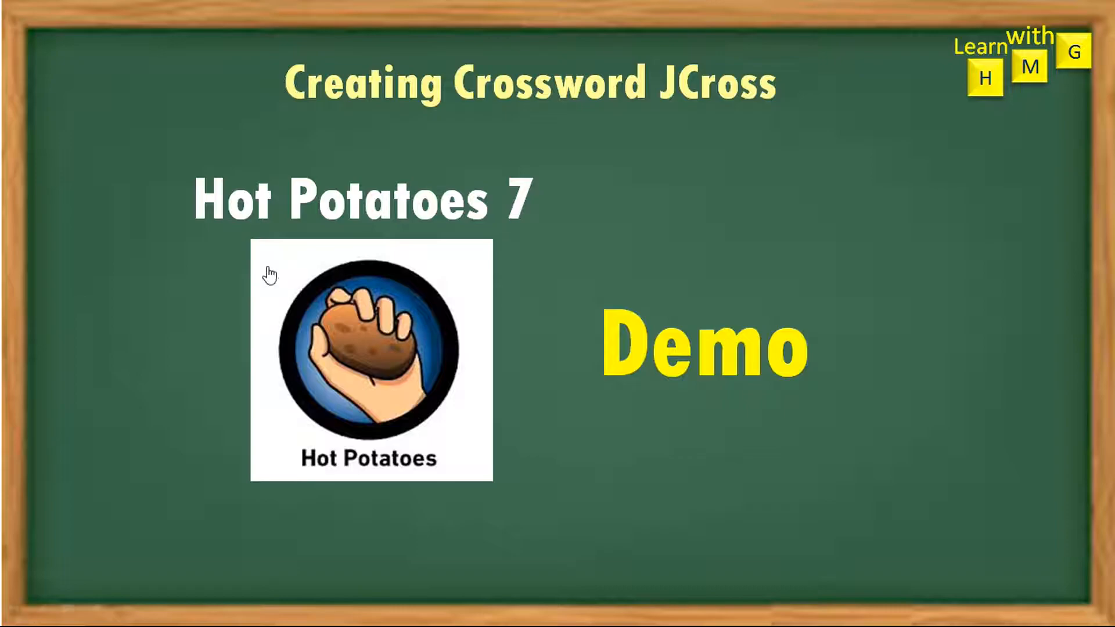
click(362, 350)
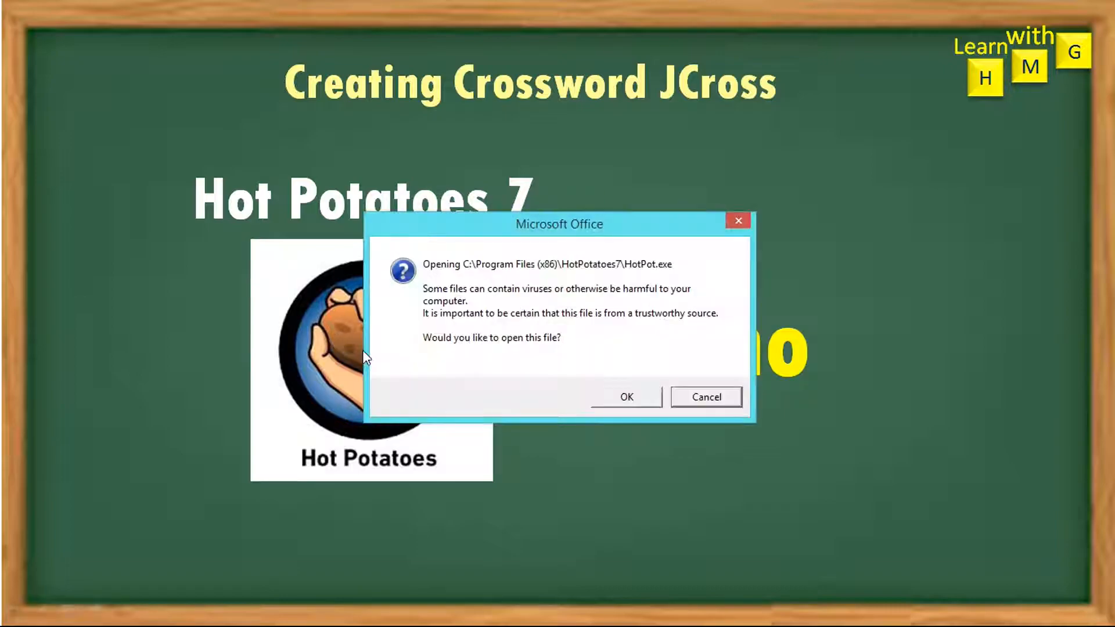
click(627, 399)
click(625, 399)
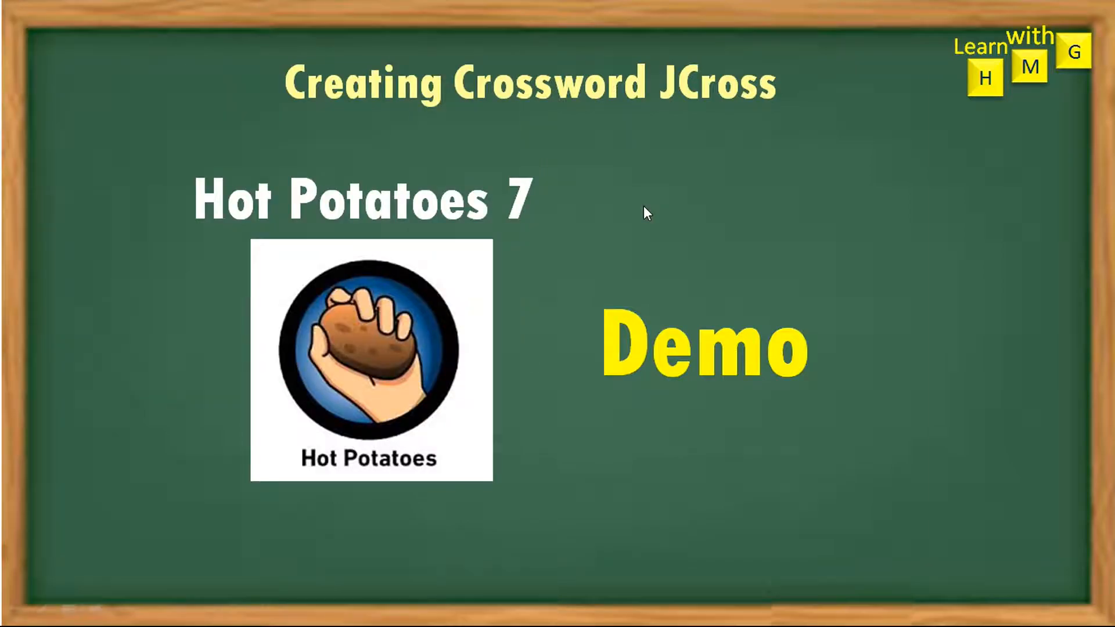
End the slide show, minimize PowerPoint, and maximize the untitled JCross window.
key(Escape)
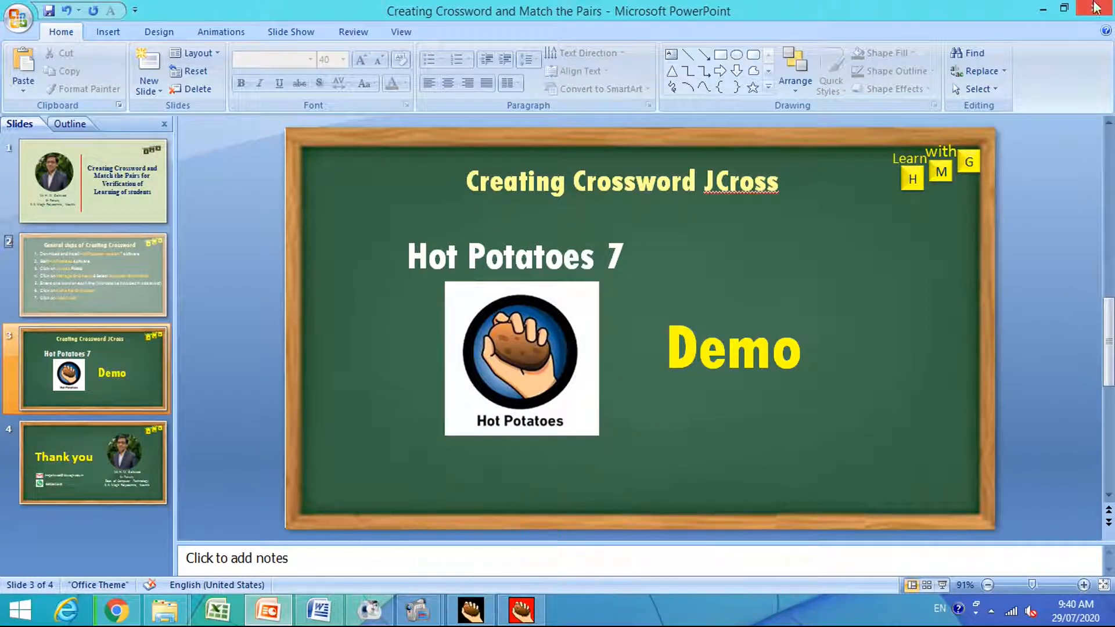
click(1038, 10)
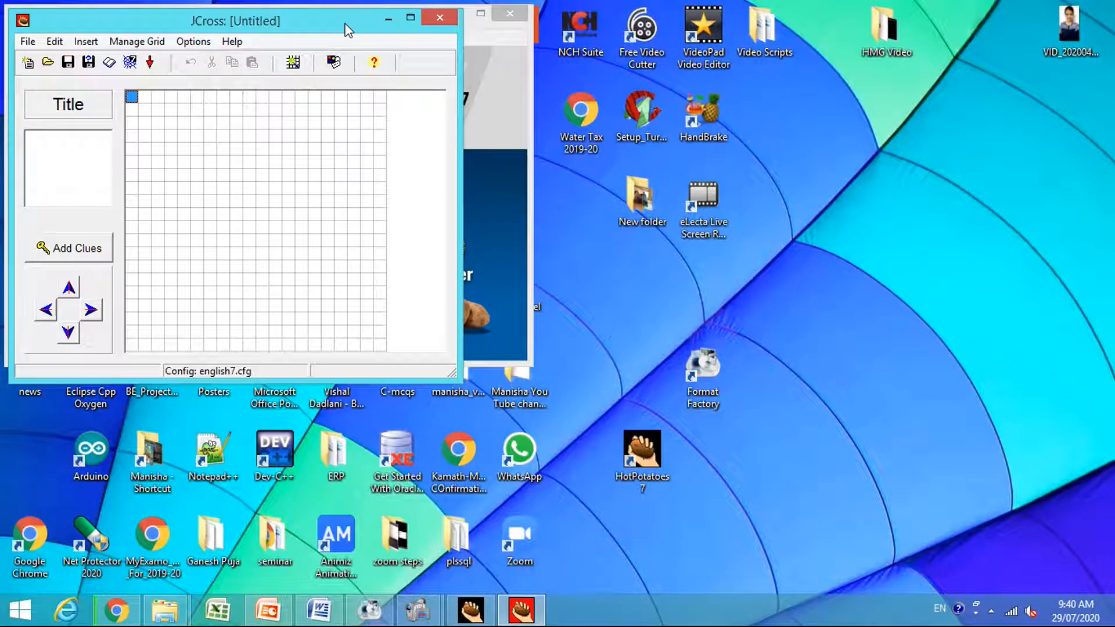
drag(310, 27, 651, 150)
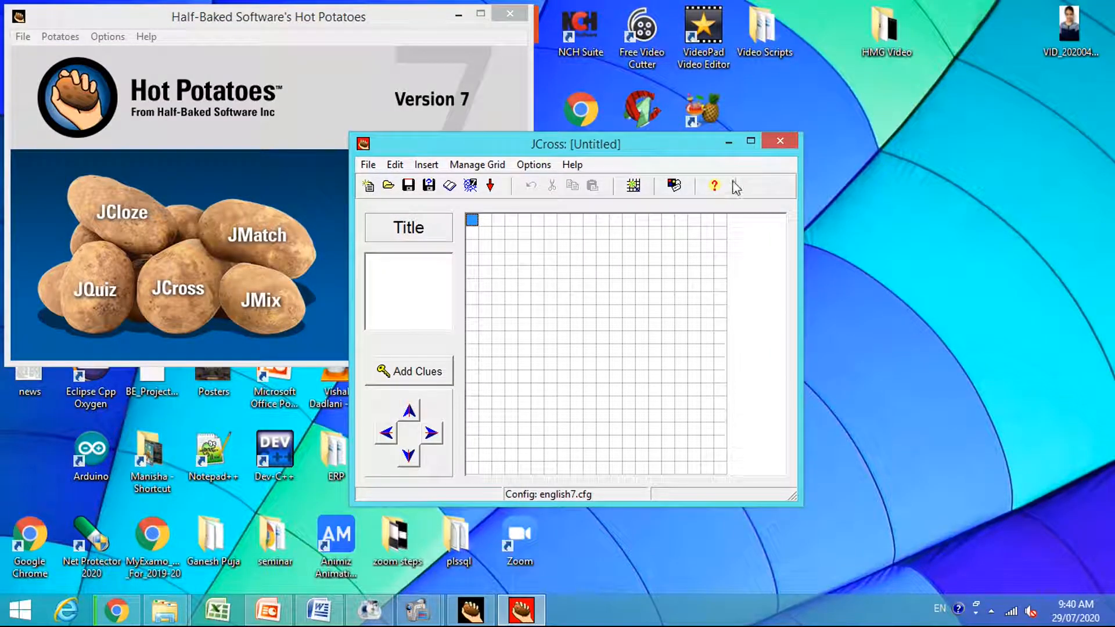
click(751, 141)
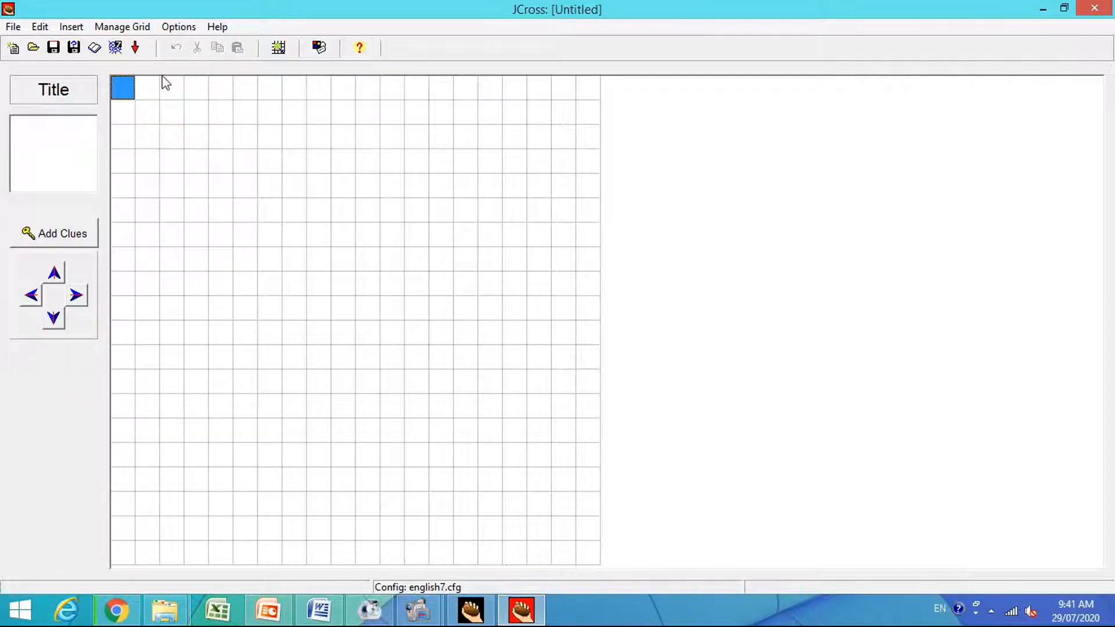
Open JCross's Automatic Grid-Maker and switch to the Word document CrossWORDConcepts of OOP.
click(123, 27)
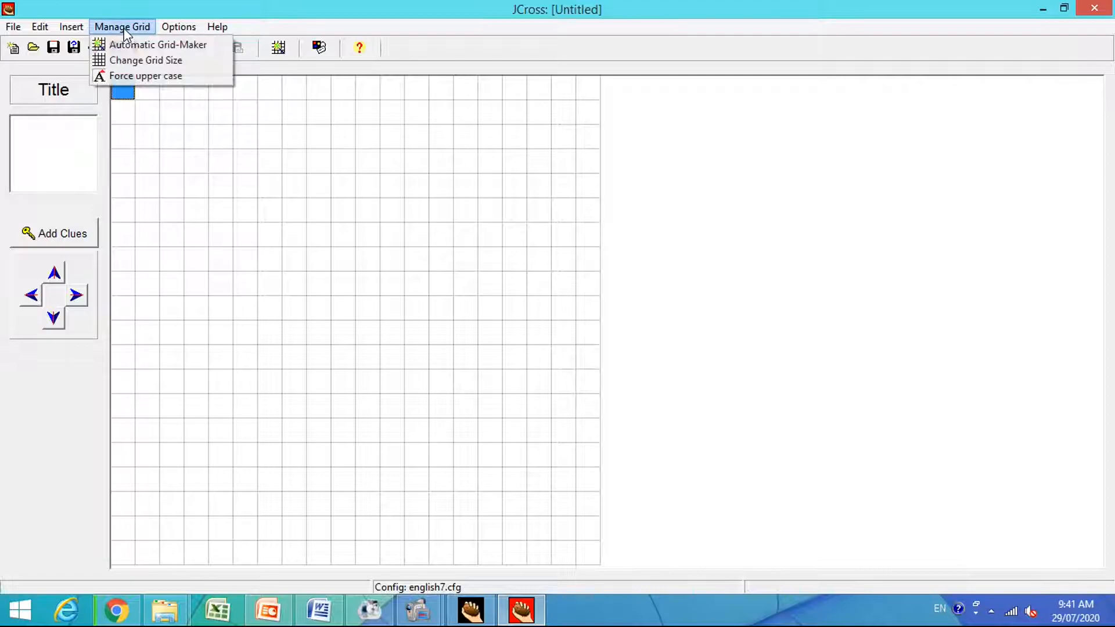
click(161, 47)
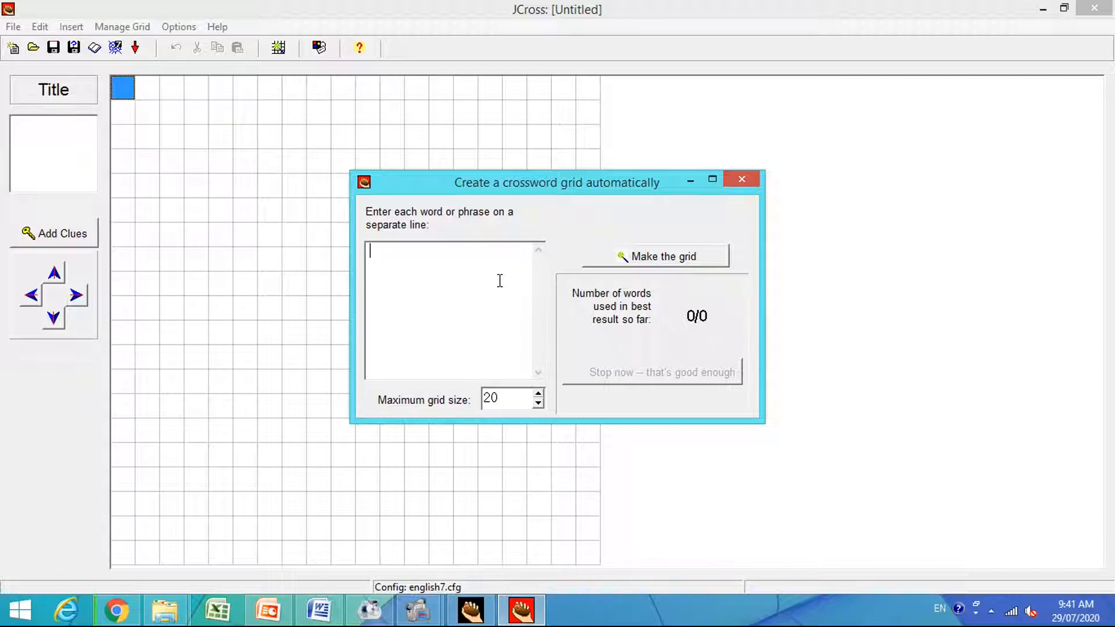
click(321, 609)
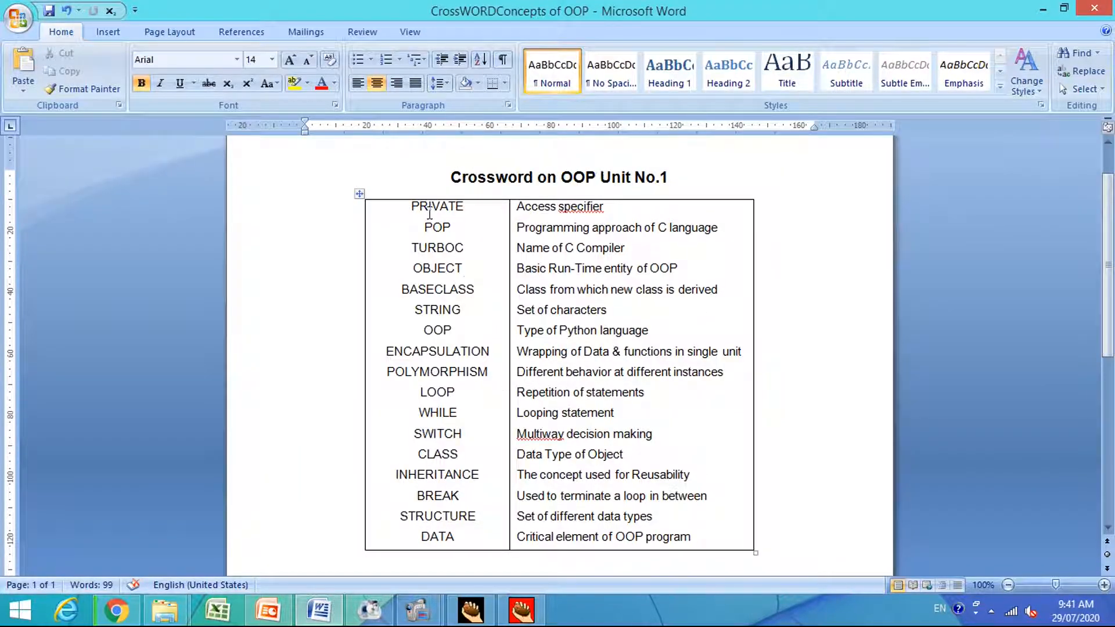
Examine the column of crossword words and the column of matching clues in the Word table.
drag(414, 207, 473, 545)
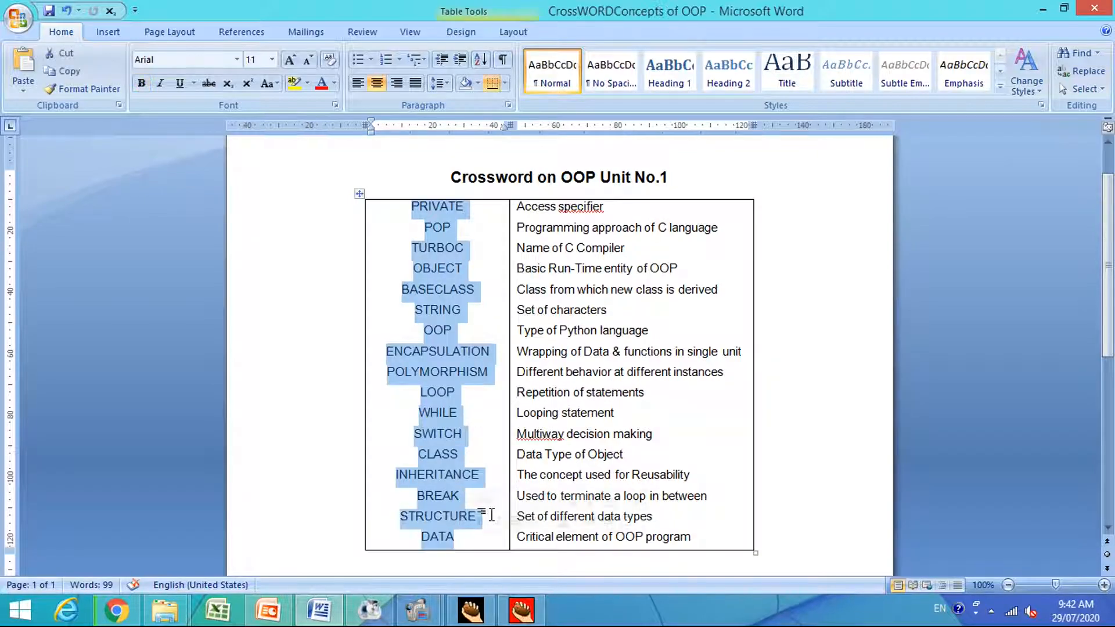
drag(522, 203, 703, 538)
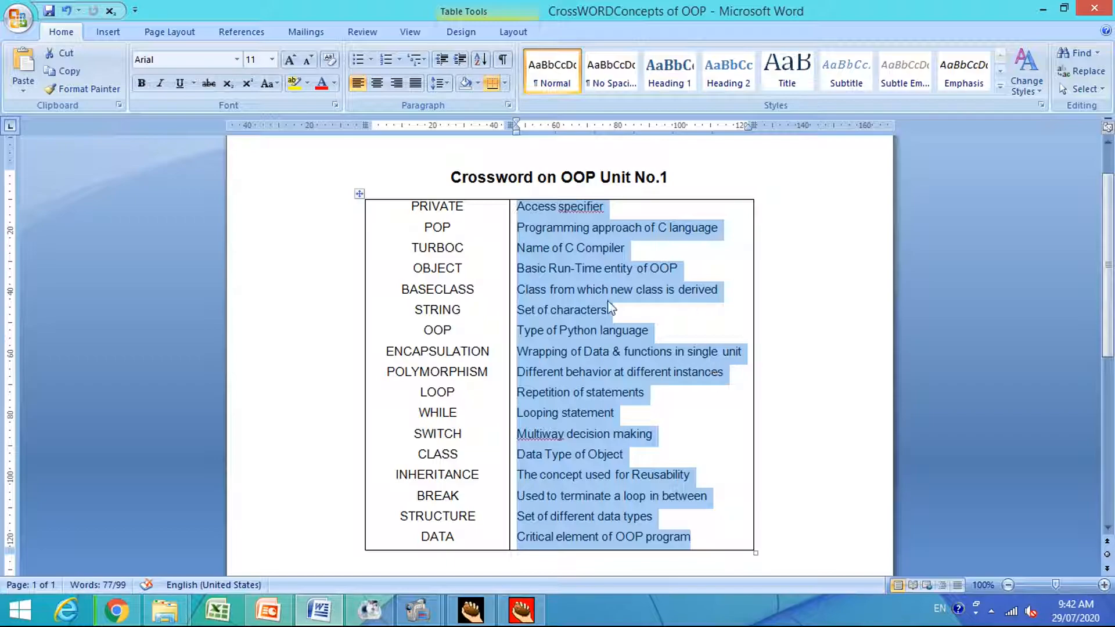
click(547, 249)
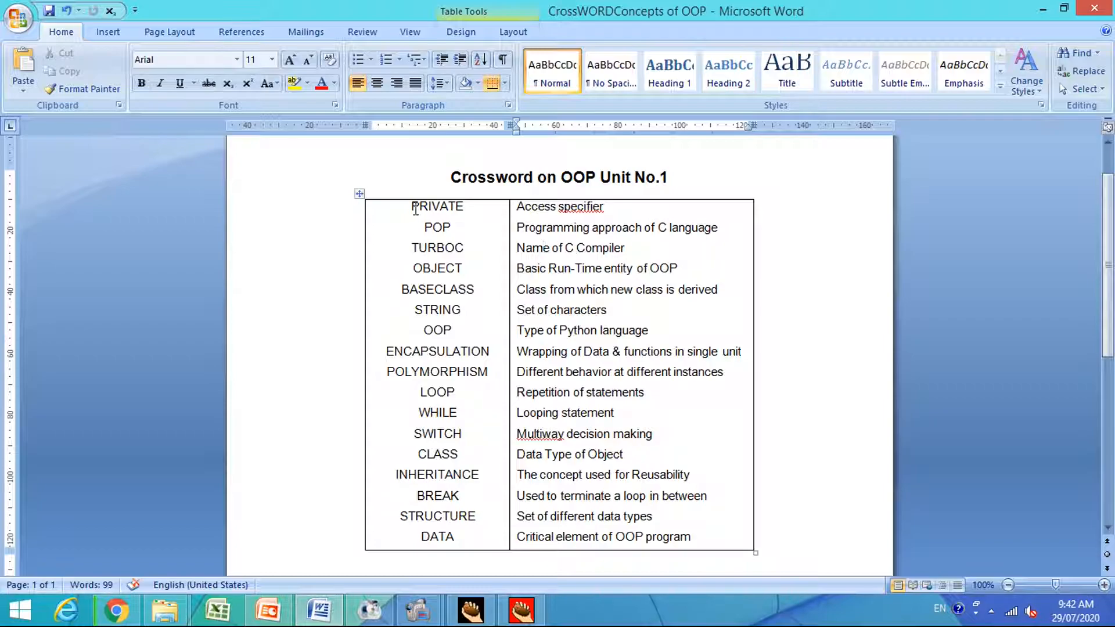
Copy all words from PRIVATE to DATA in the Word table into the word list of JCross's automatic grid-maker.
drag(413, 207, 472, 462)
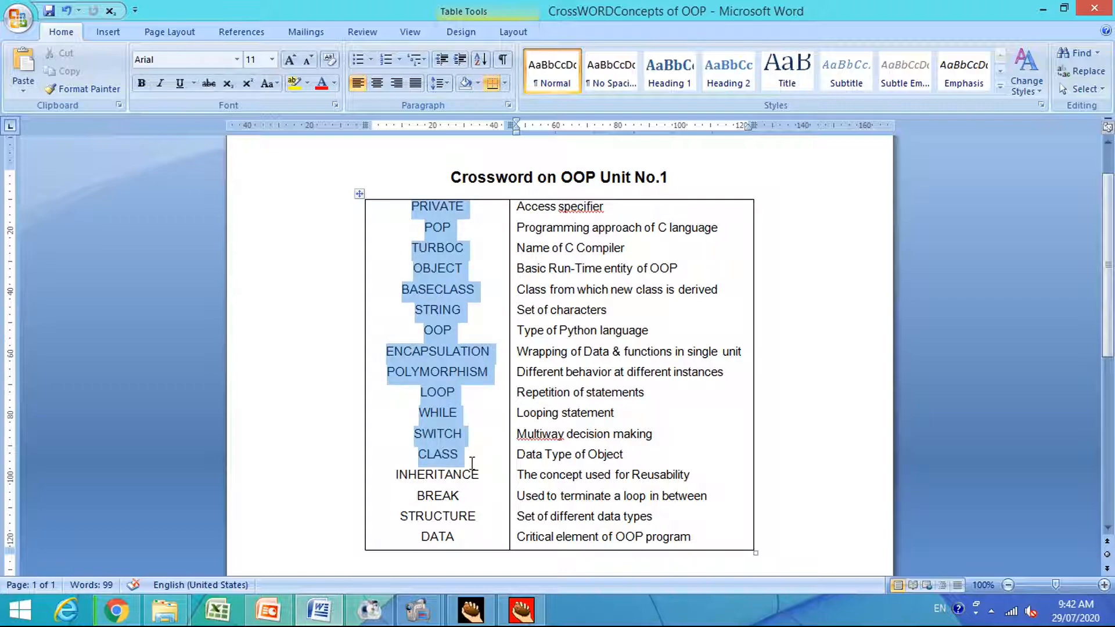
drag(472, 463, 475, 536)
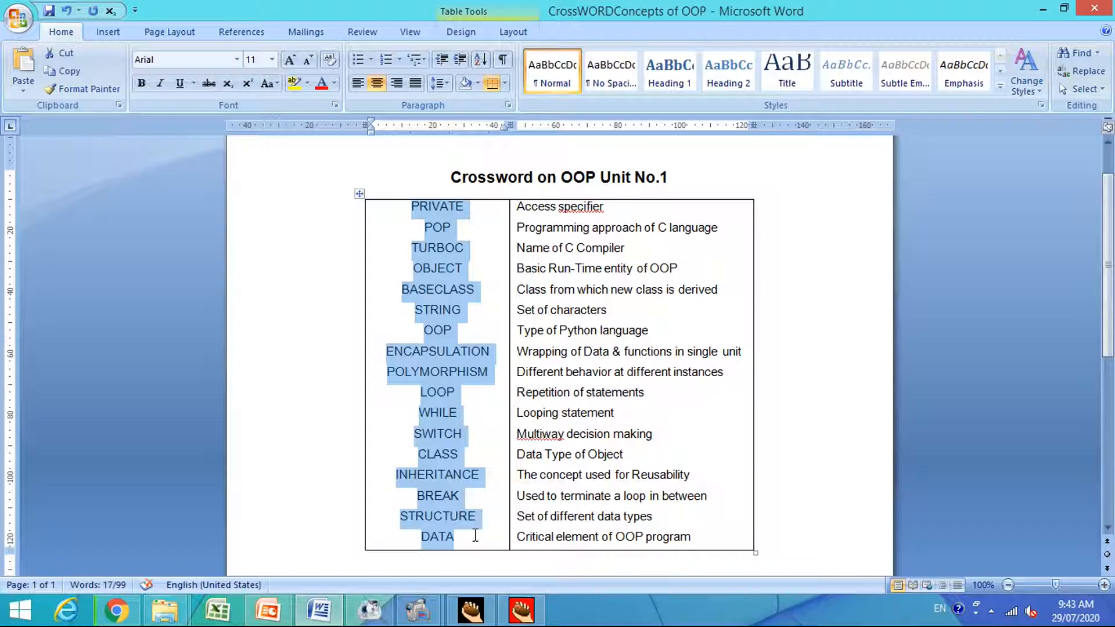
click(521, 614)
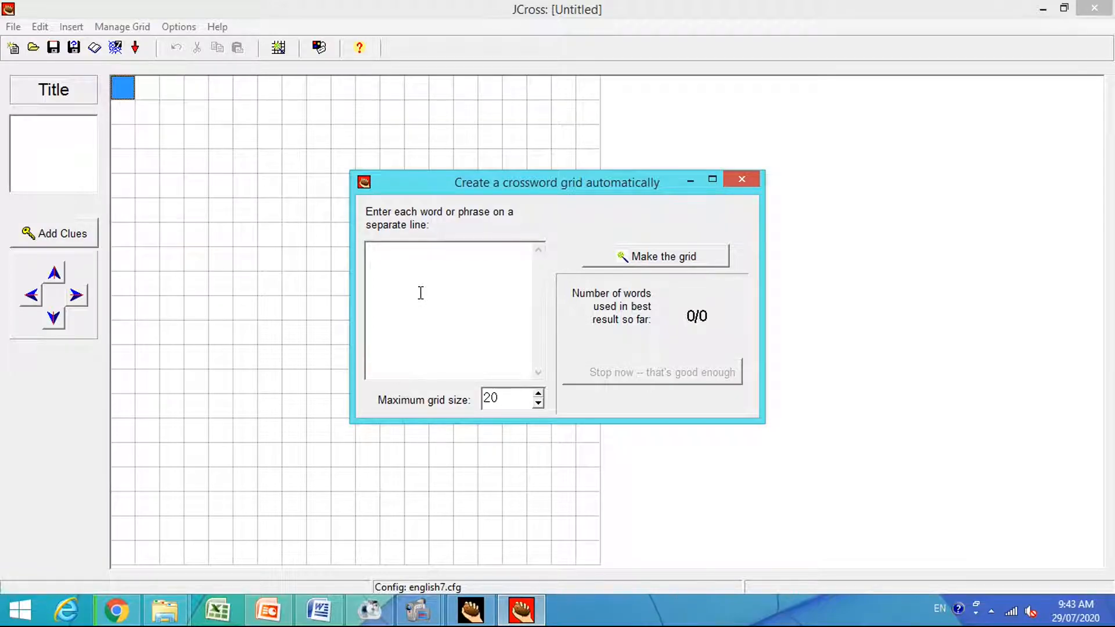
key(ctrl+v)
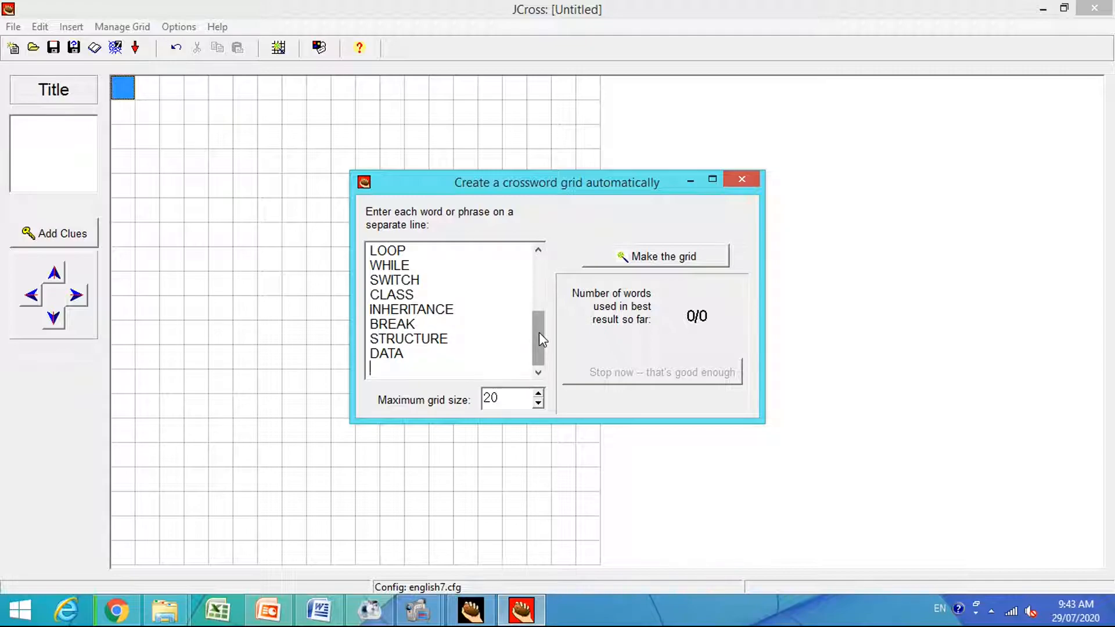
Remove the blank line after DATA in the word list and generate the crossword grid with a maximum size of 20.
drag(538, 339, 546, 389)
key(BackSpace)
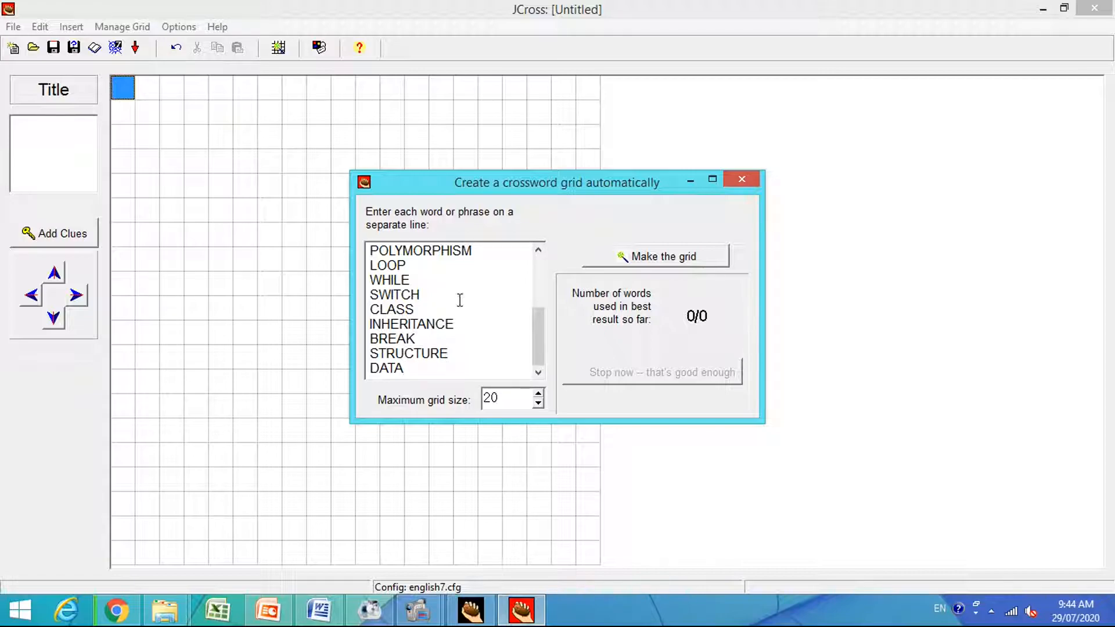
click(659, 260)
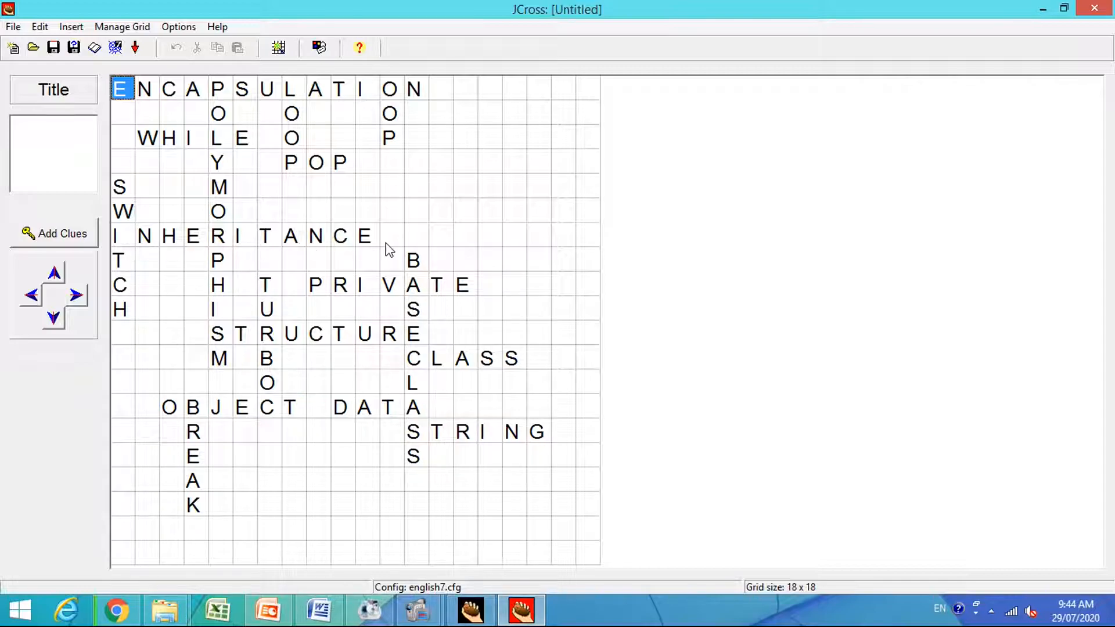
Open the Add Clues dialog and select the across word ENCAPSULATION.
click(58, 239)
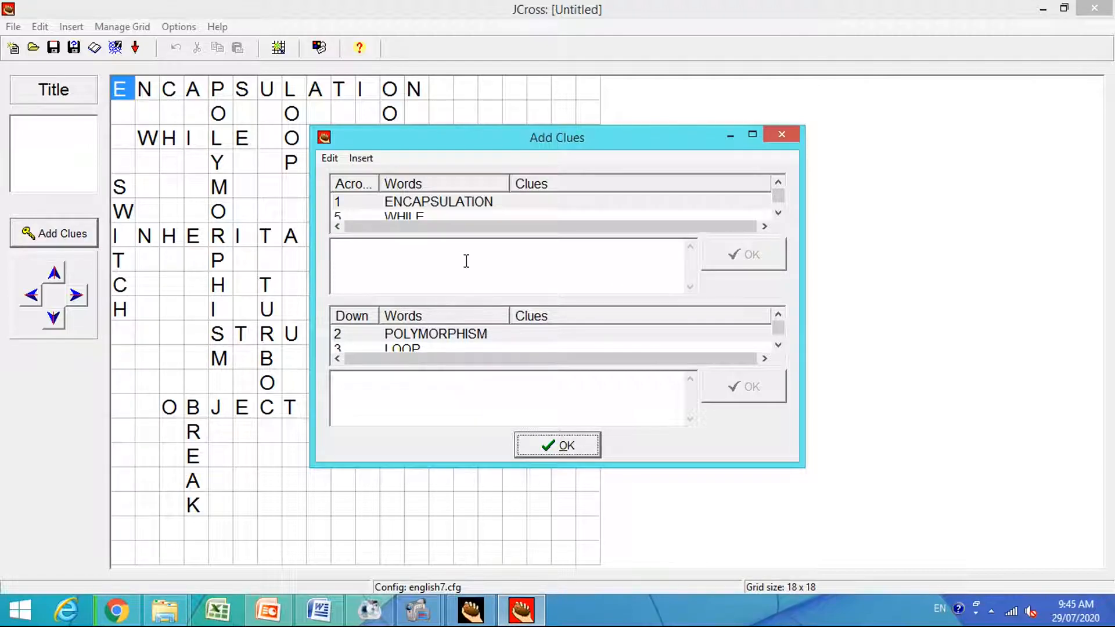
click(460, 206)
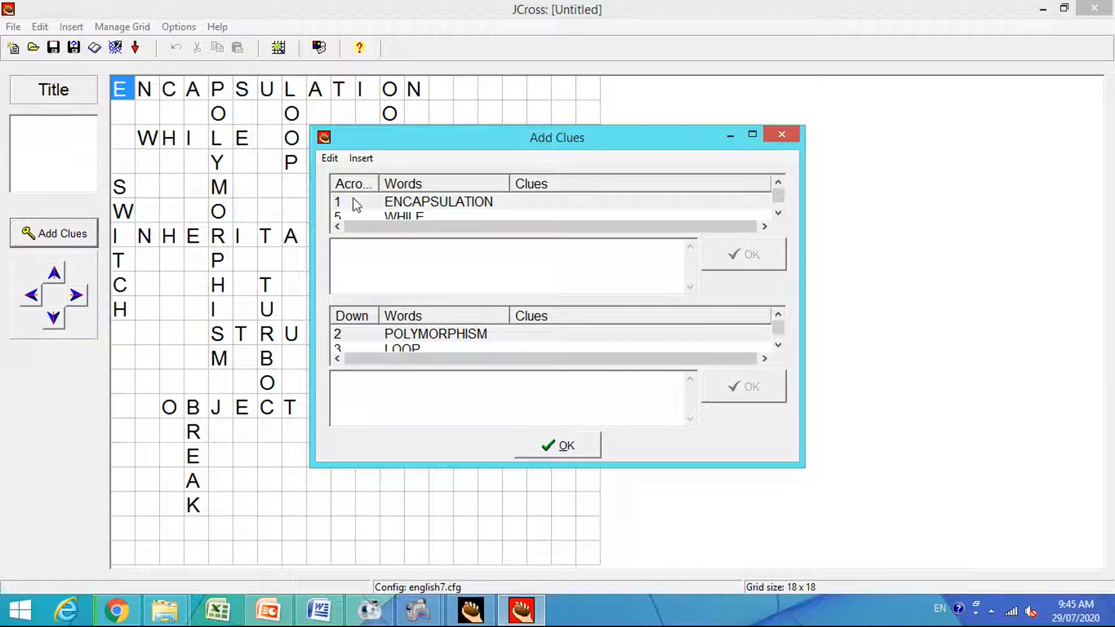
click(419, 208)
Switch to the Word clue document and restore it to a smaller window alongside JCross's Add Clues dialog.
click(319, 610)
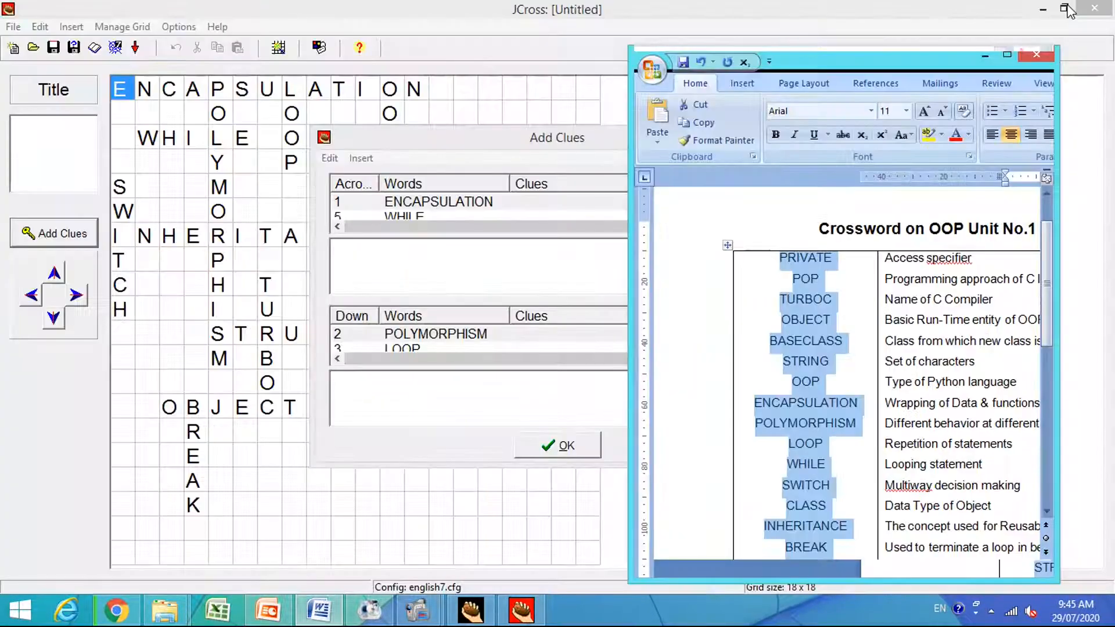
click(1064, 8)
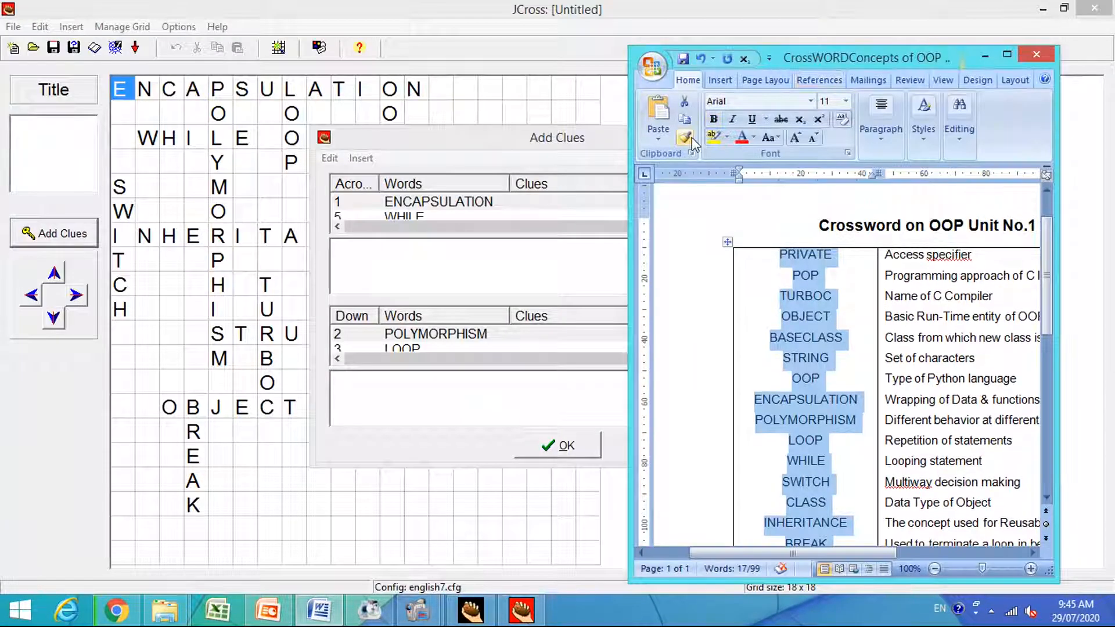
click(1071, 13)
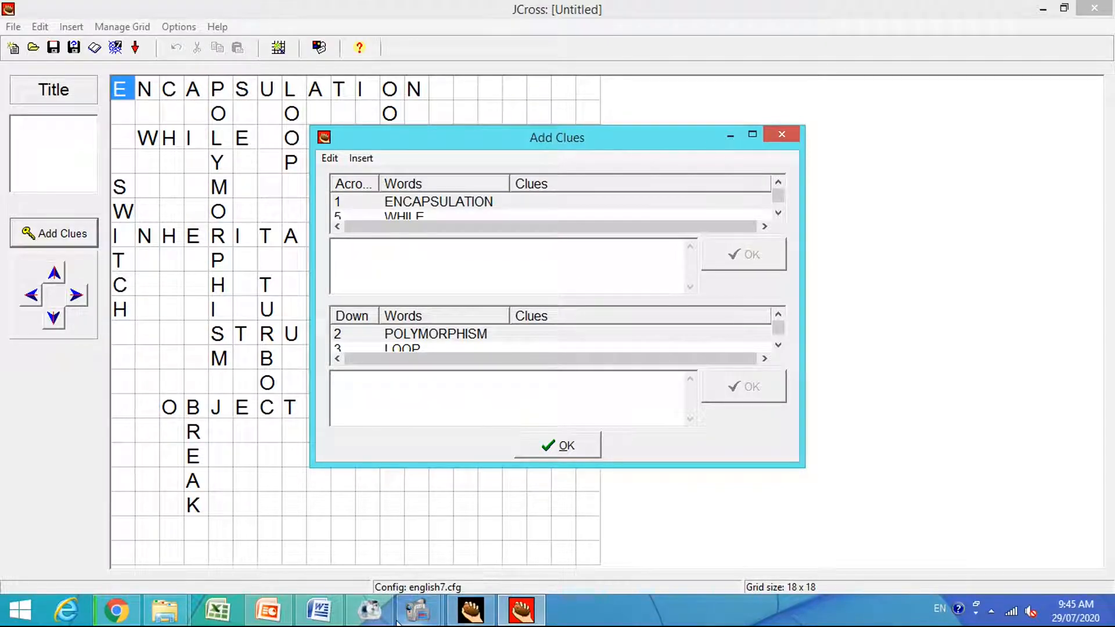
click(332, 602)
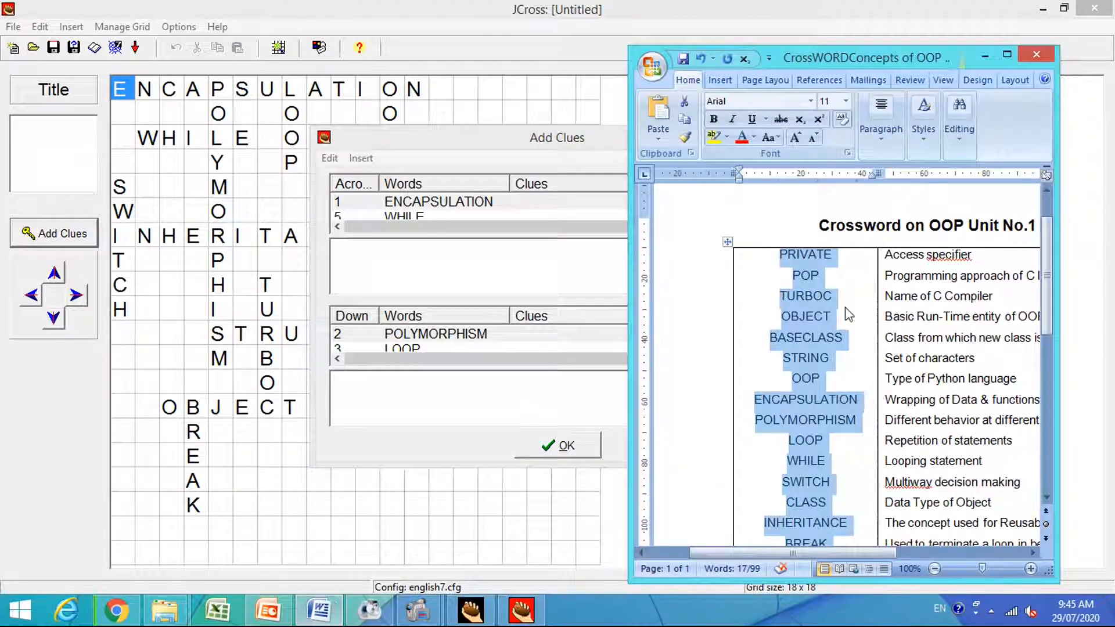
Copy "Wrapping of Data & functions in single unit" from the Word table as the across clue for ENCAPSULATION and save it.
click(898, 398)
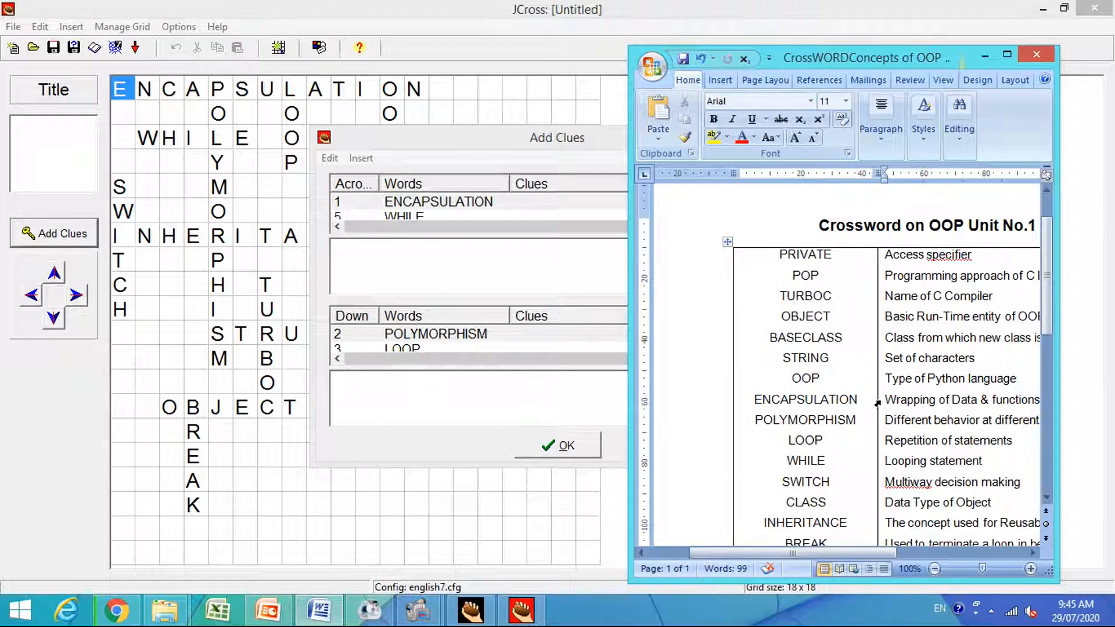
drag(1059, 362, 1112, 363)
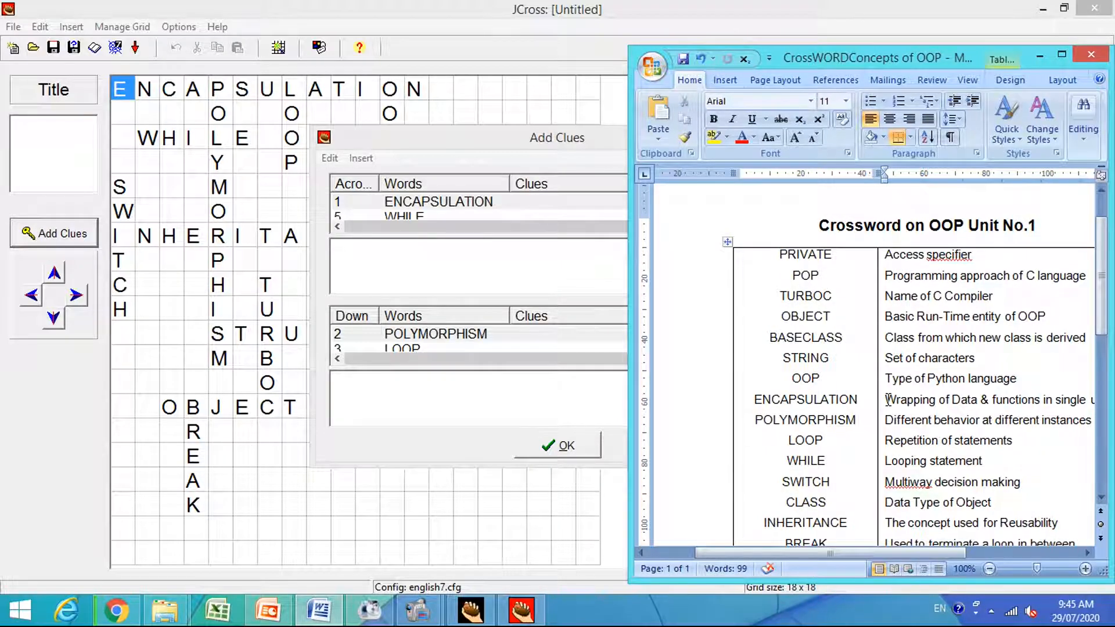
drag(833, 399, 1058, 406)
key(ctrl+c)
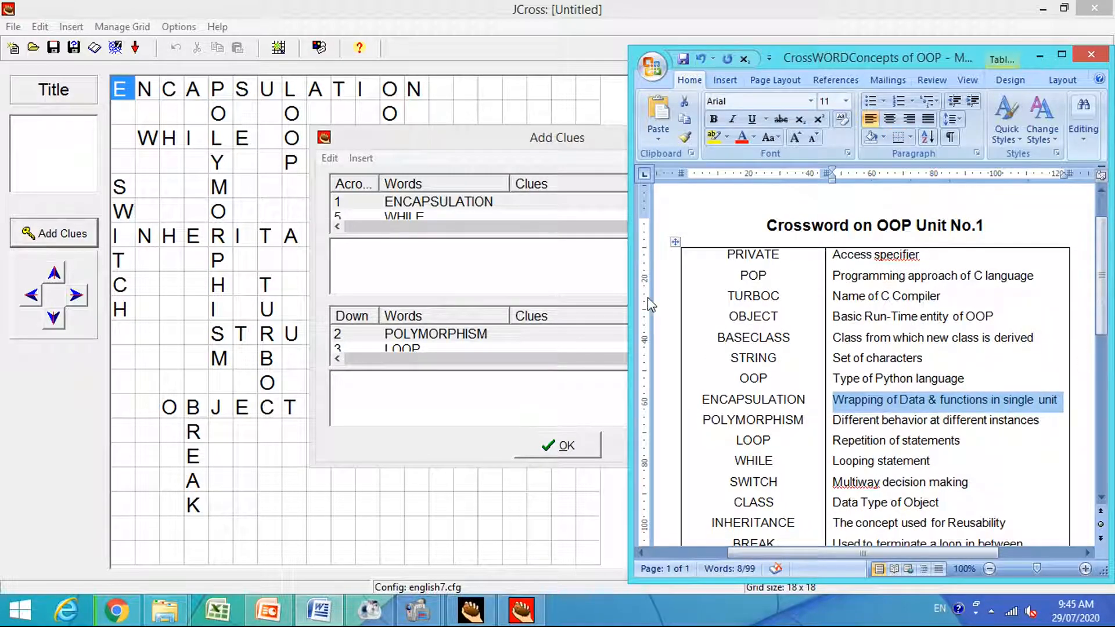
click(492, 267)
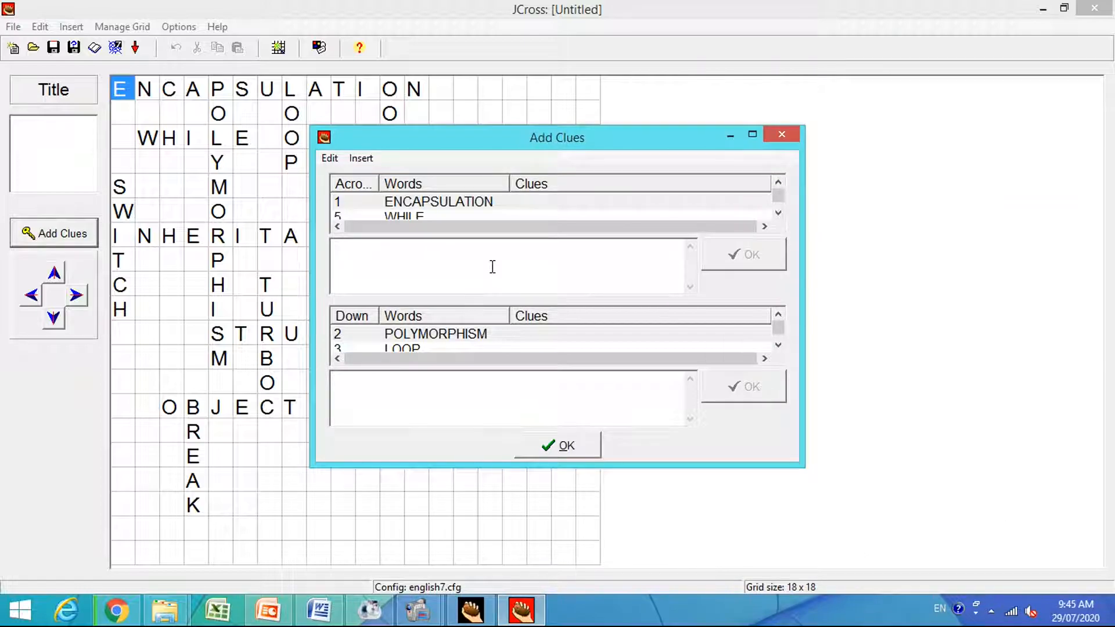
key(ctrl+v)
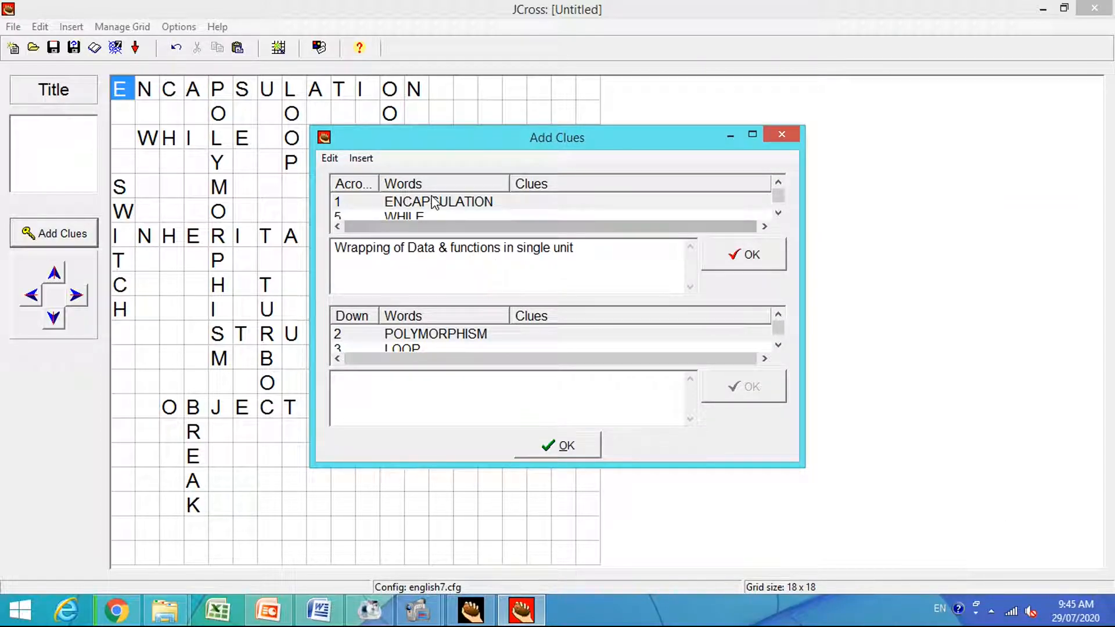
click(425, 218)
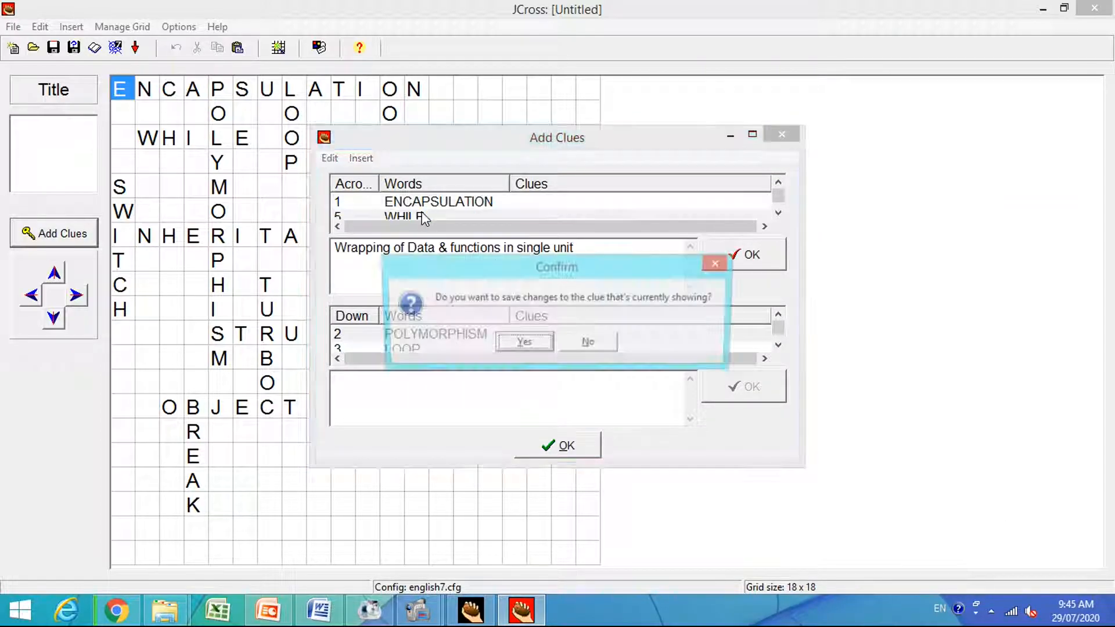
click(523, 342)
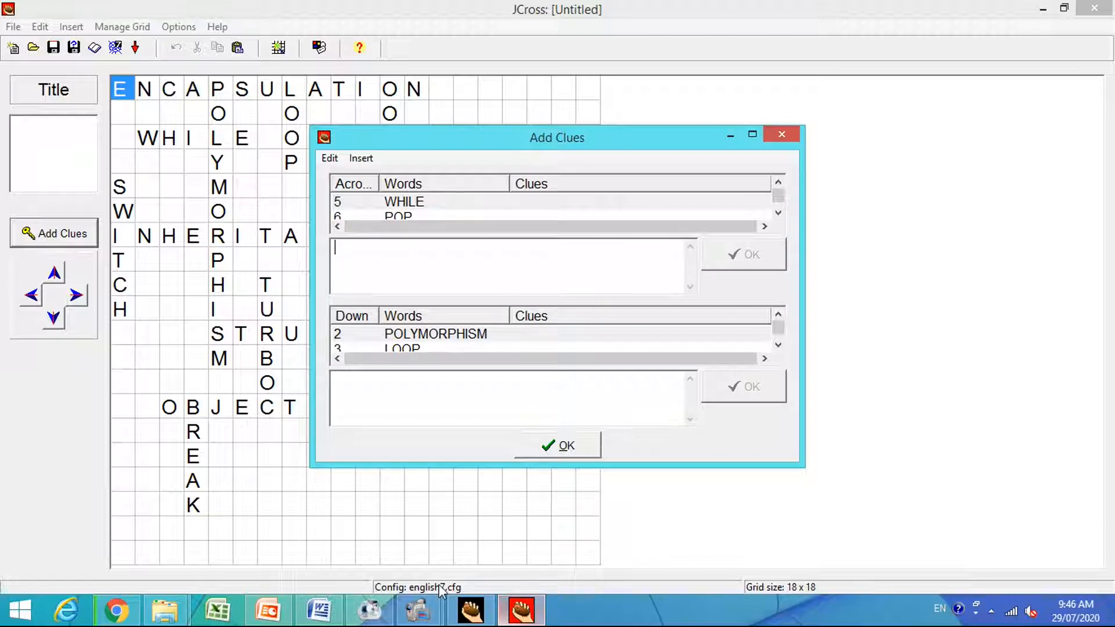
Copy "Looping statement" from the Word table as the across clue for WHILE and save it.
click(325, 611)
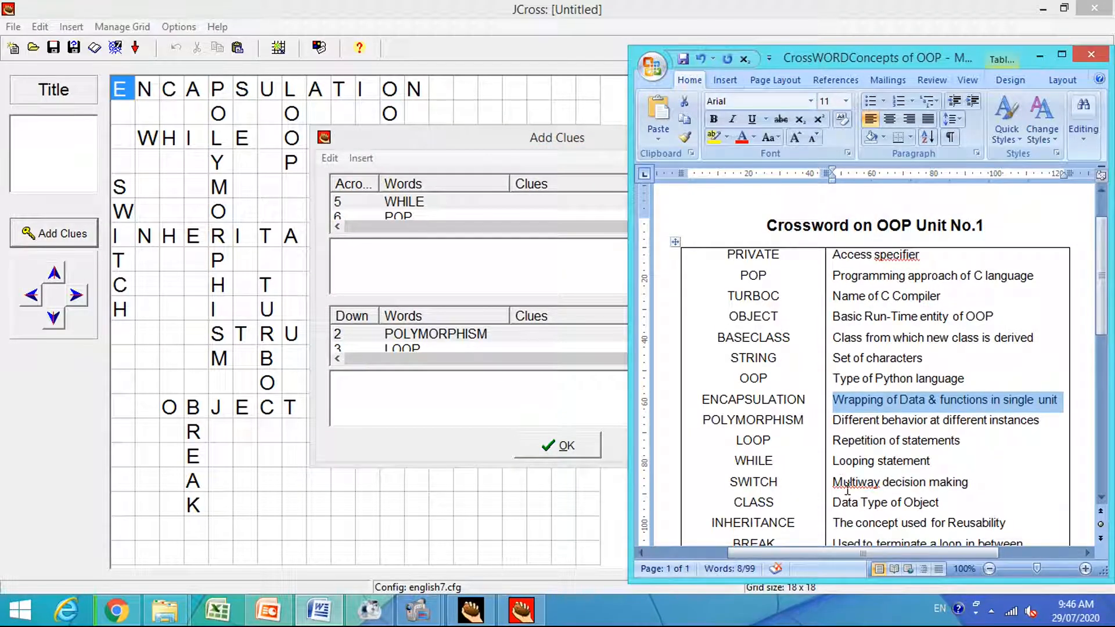
click(862, 463)
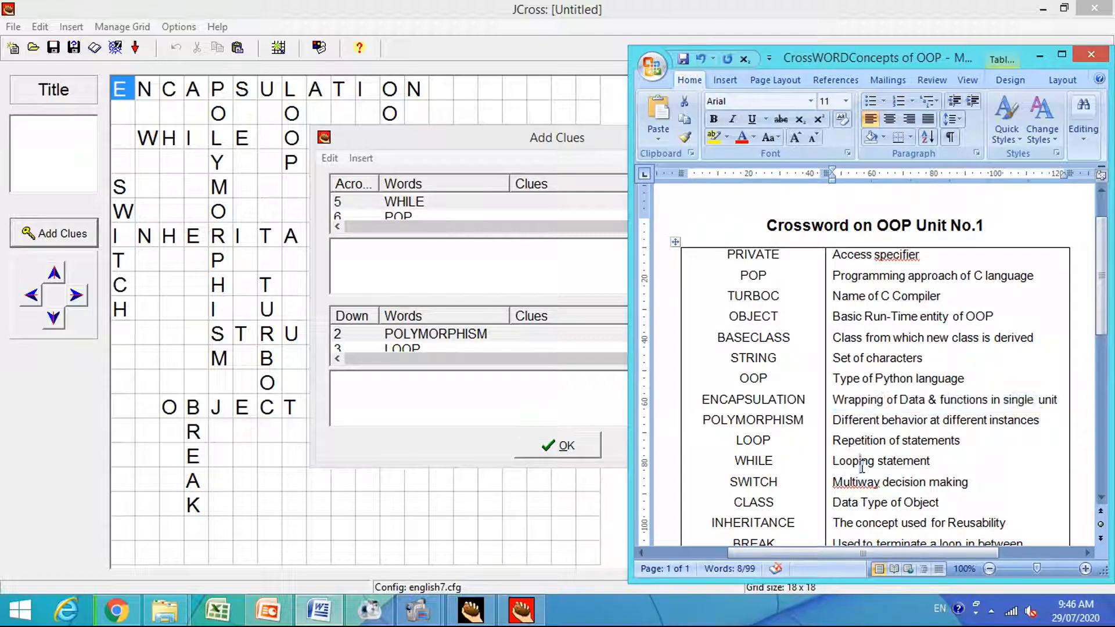
drag(829, 463, 870, 465)
click(924, 468)
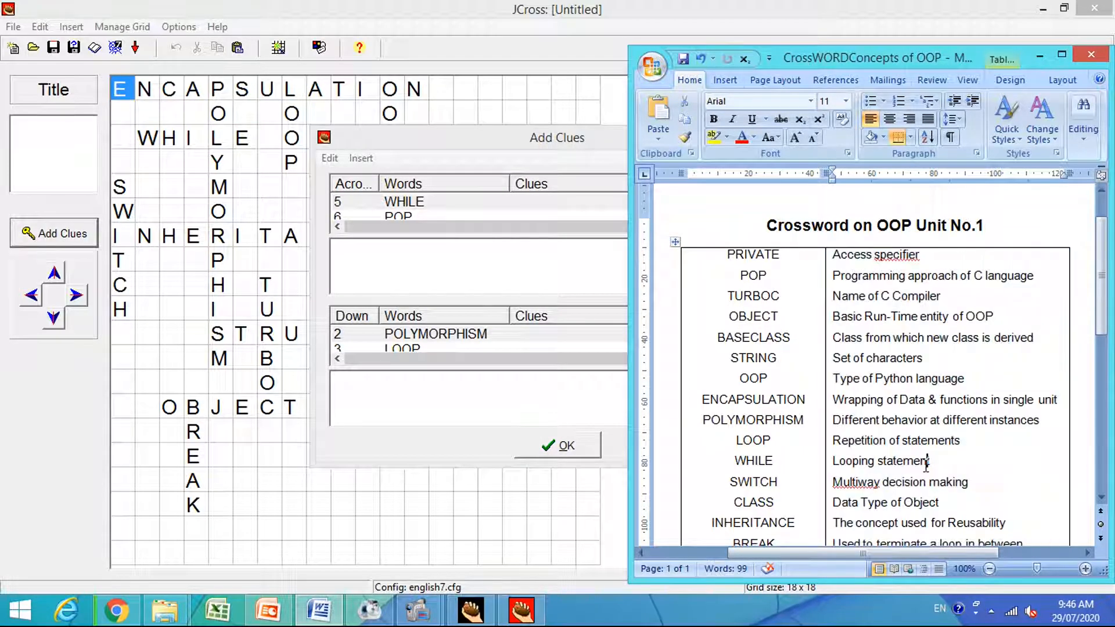
double_click(923, 468)
triple_click(920, 464)
key(ctrl+c)
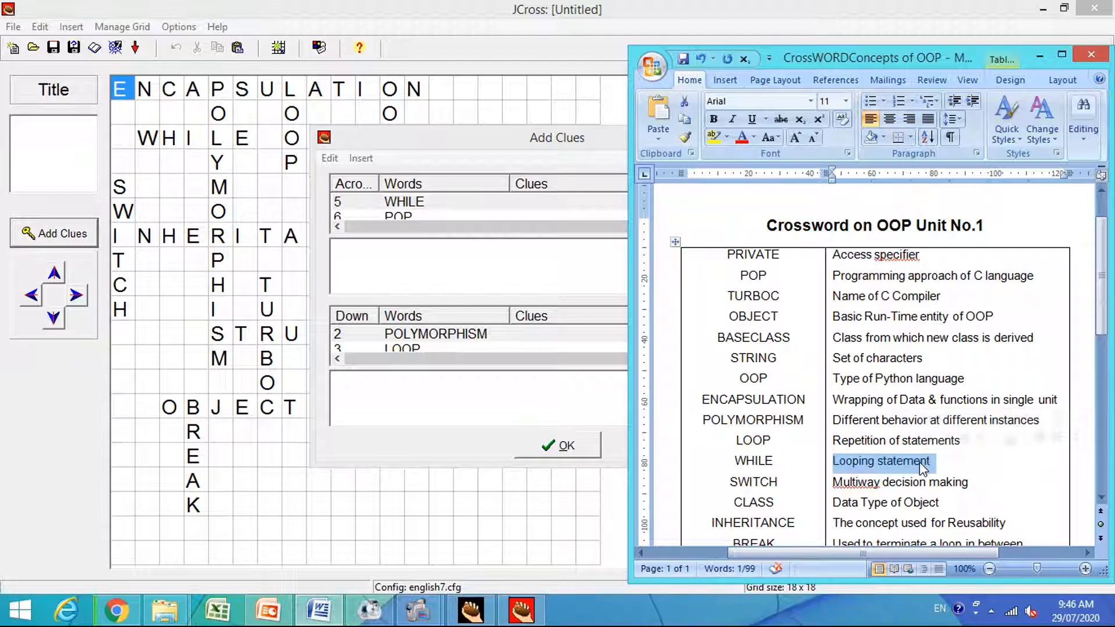
click(484, 257)
key(ctrl+v)
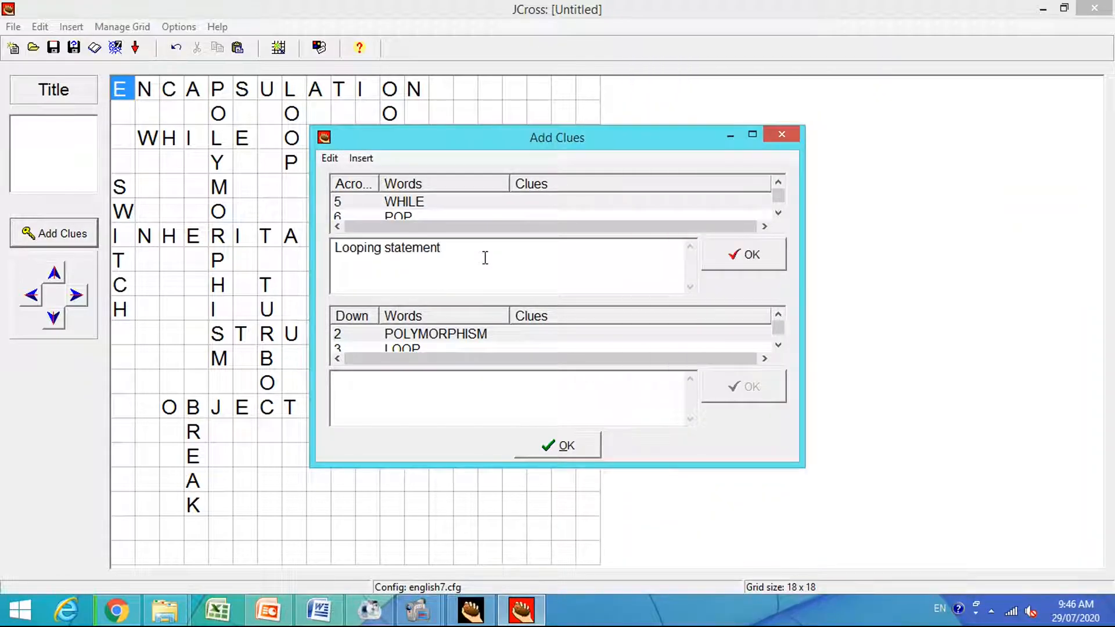
click(729, 266)
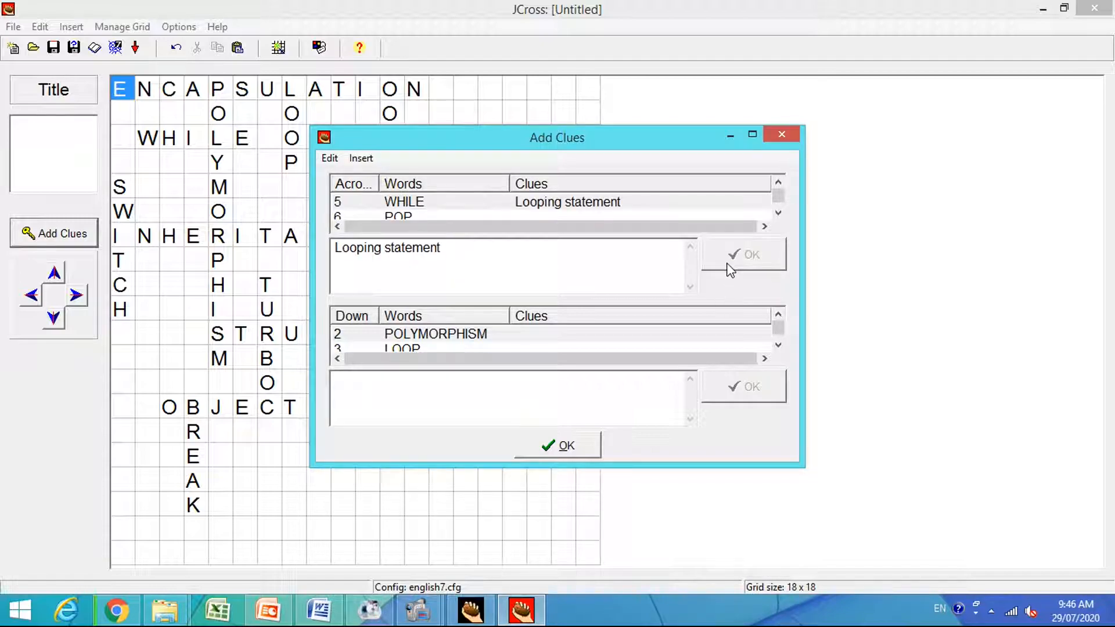
Copy "Programming approach of C language" from the Word table as the across clue for POP, save it, and check the across clues.
click(432, 217)
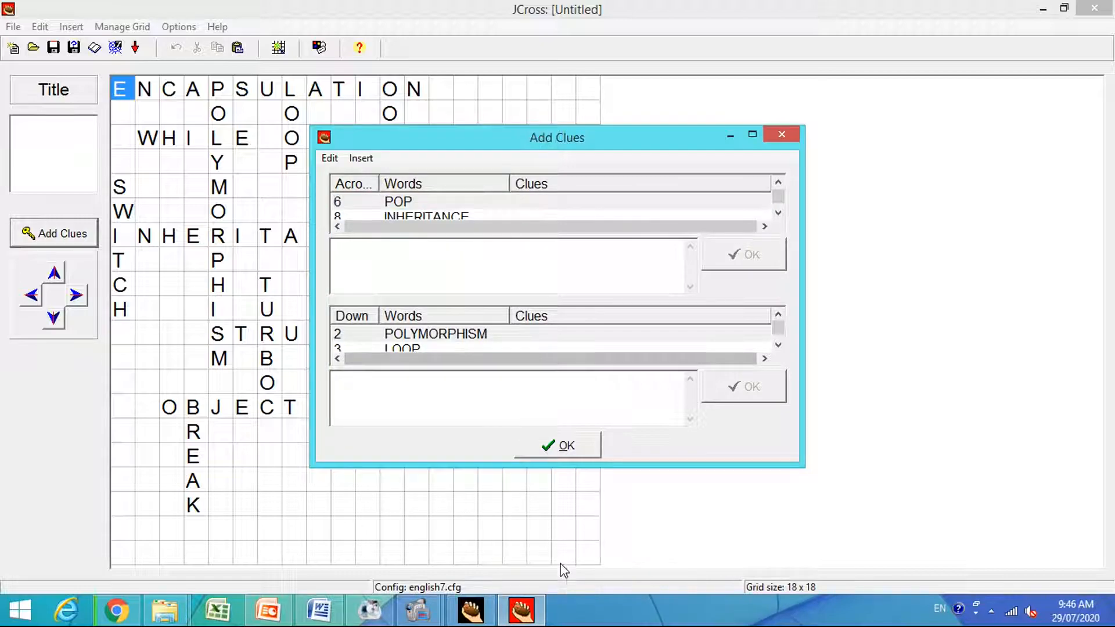
click(335, 609)
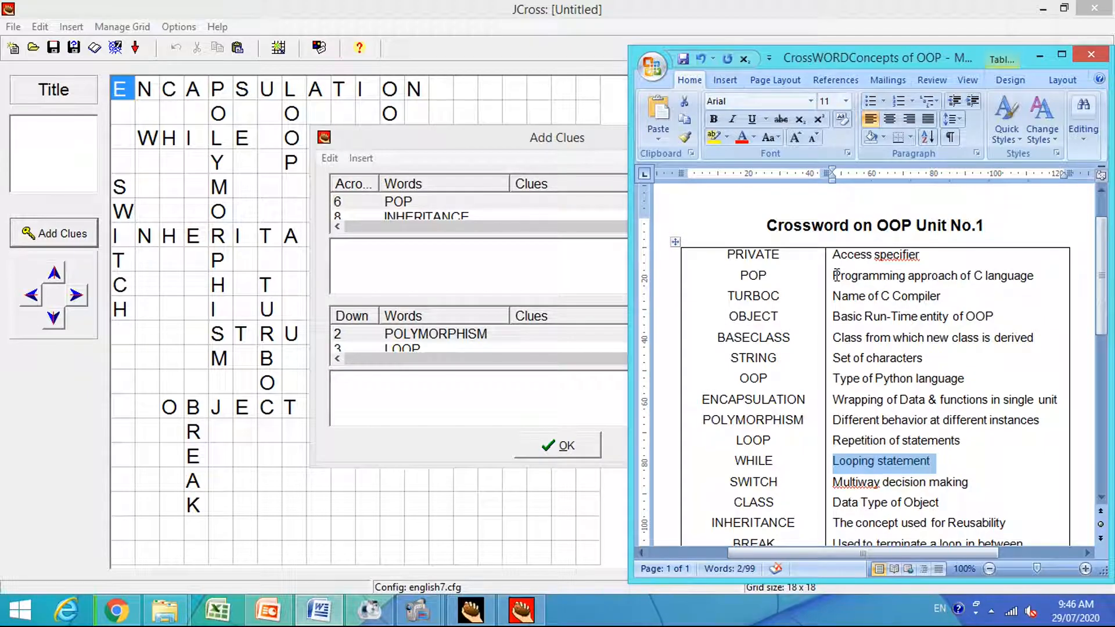
drag(836, 275, 1020, 281)
key(ctrl+c)
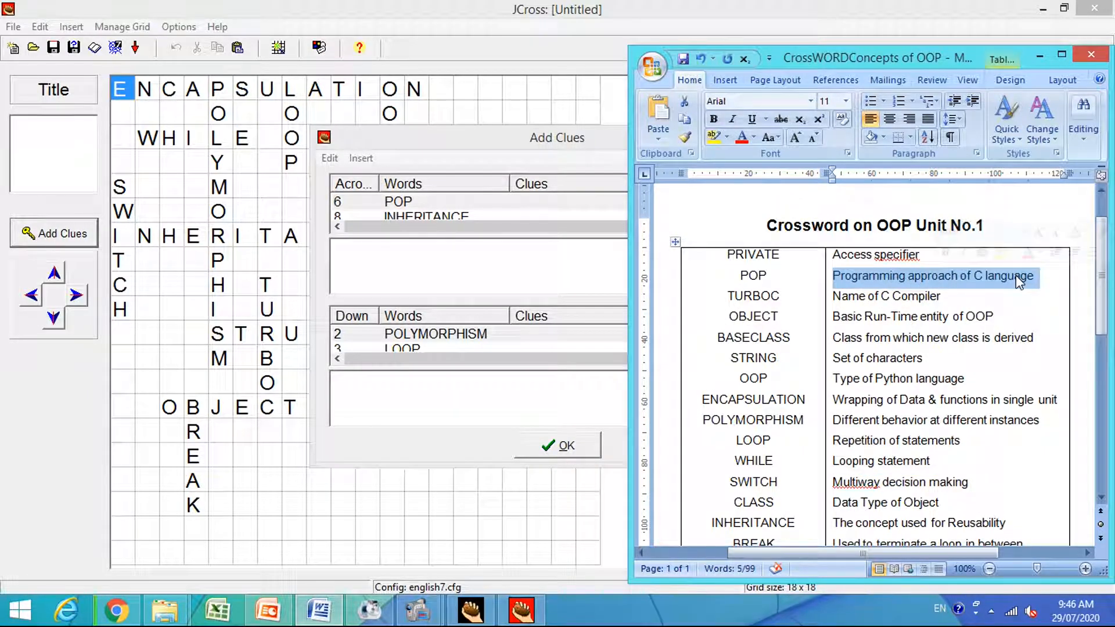
click(553, 250)
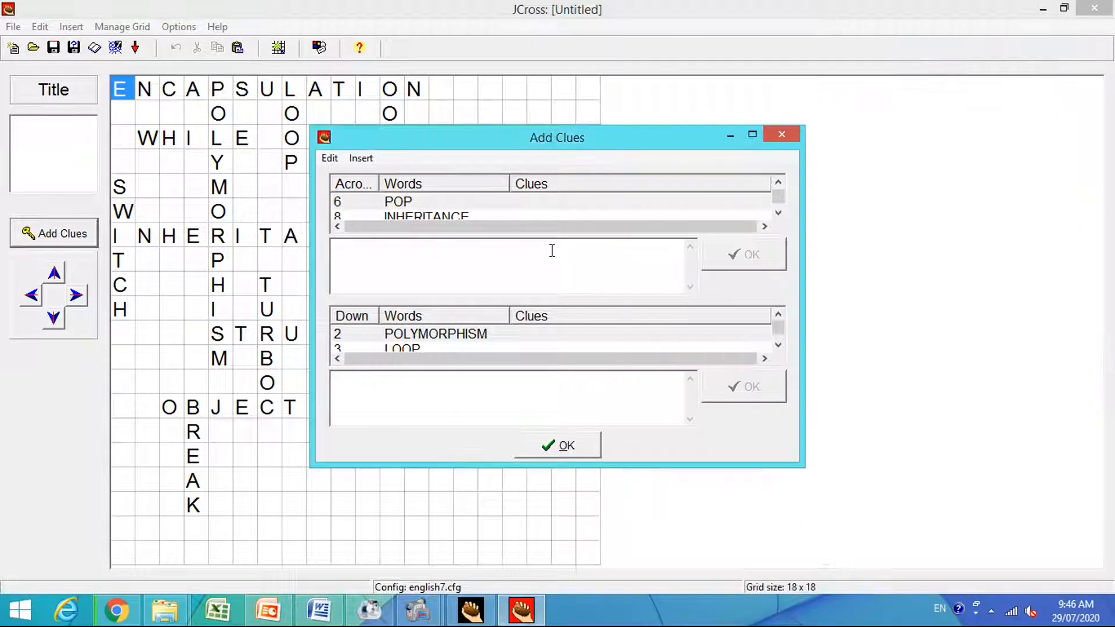
key(ctrl+v)
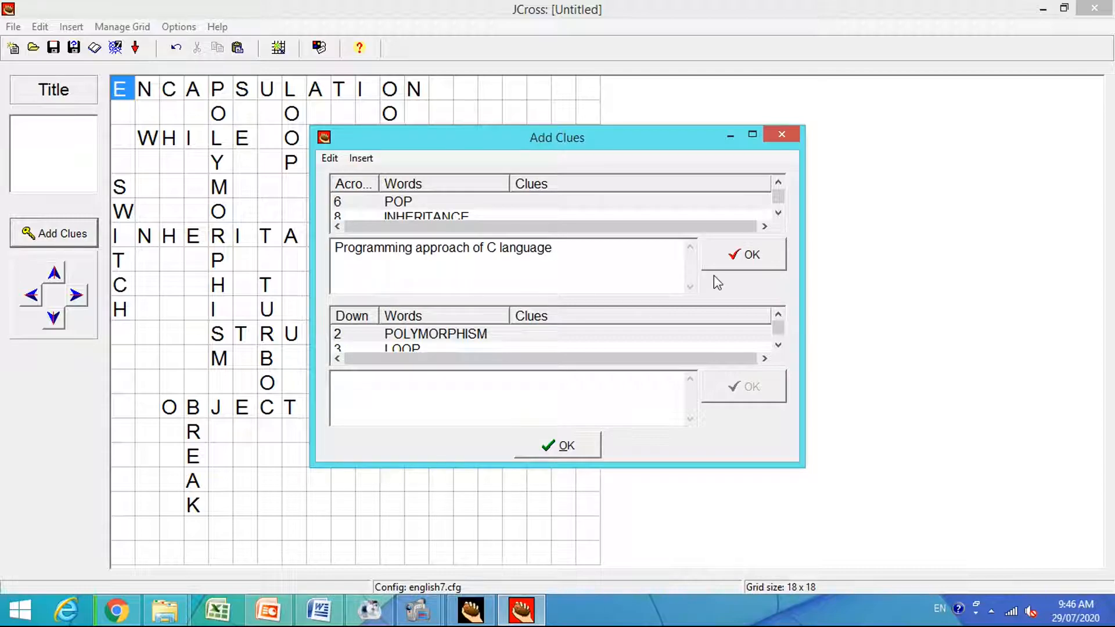
click(733, 259)
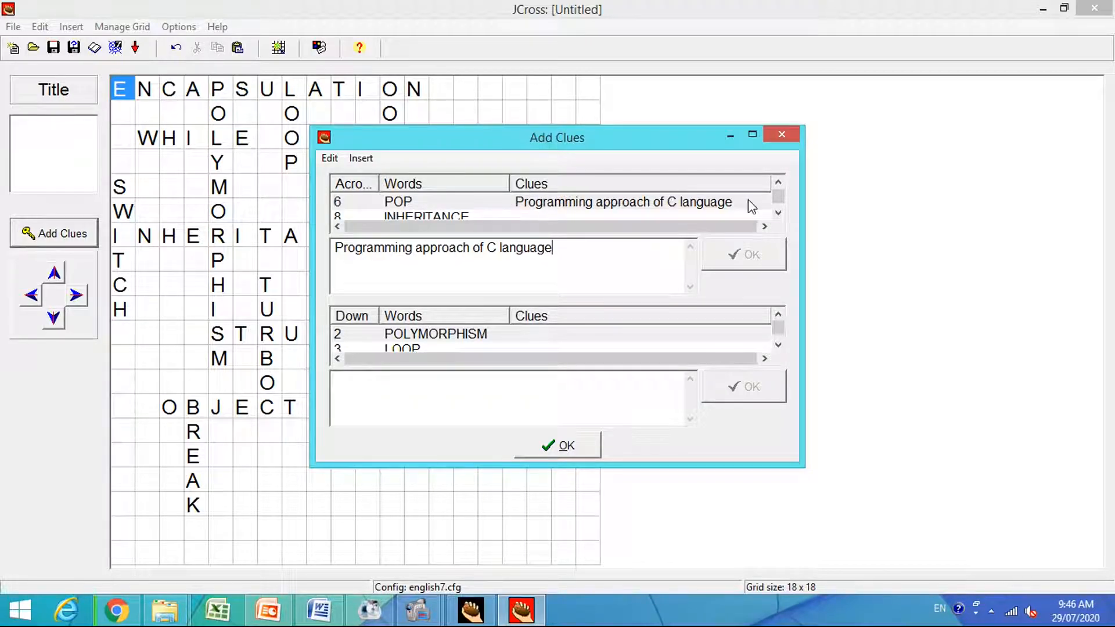
click(778, 183)
click(779, 183)
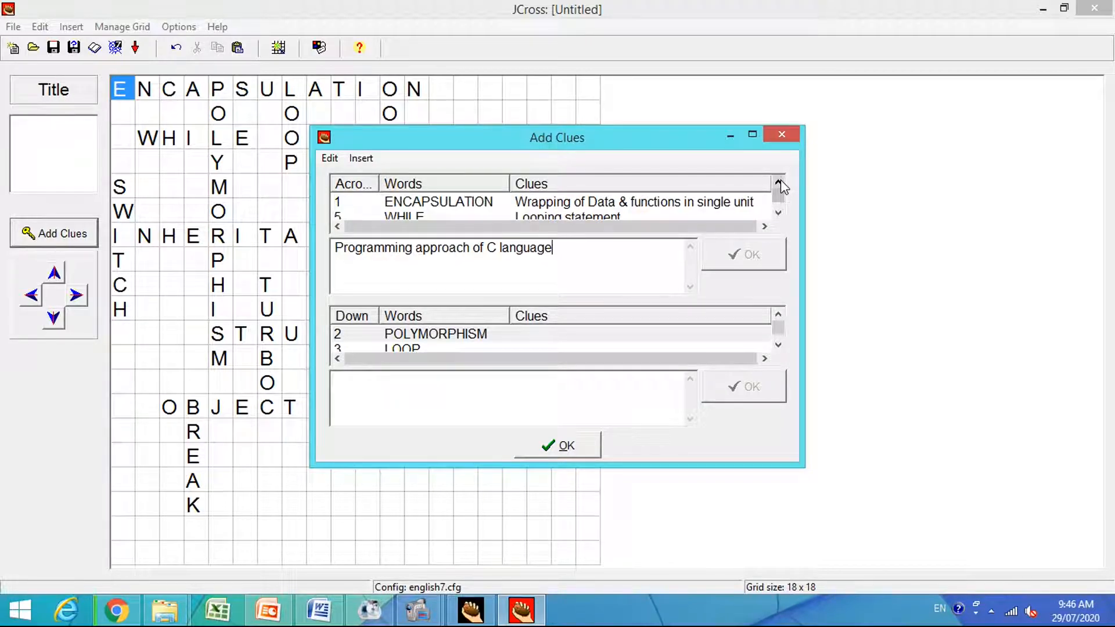
click(779, 212)
click(779, 213)
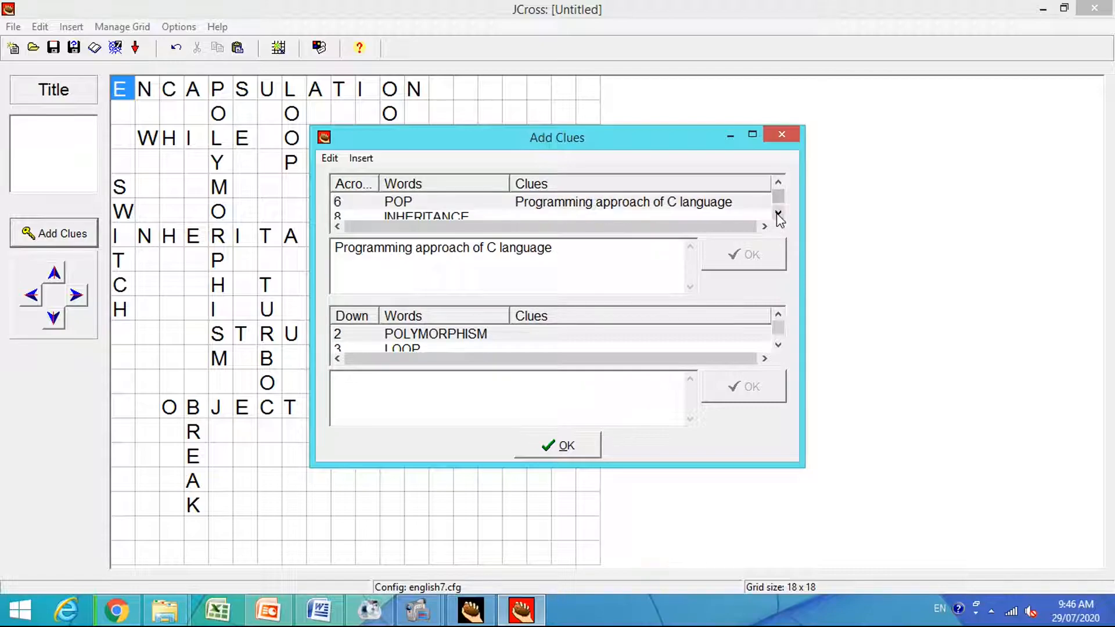
click(779, 212)
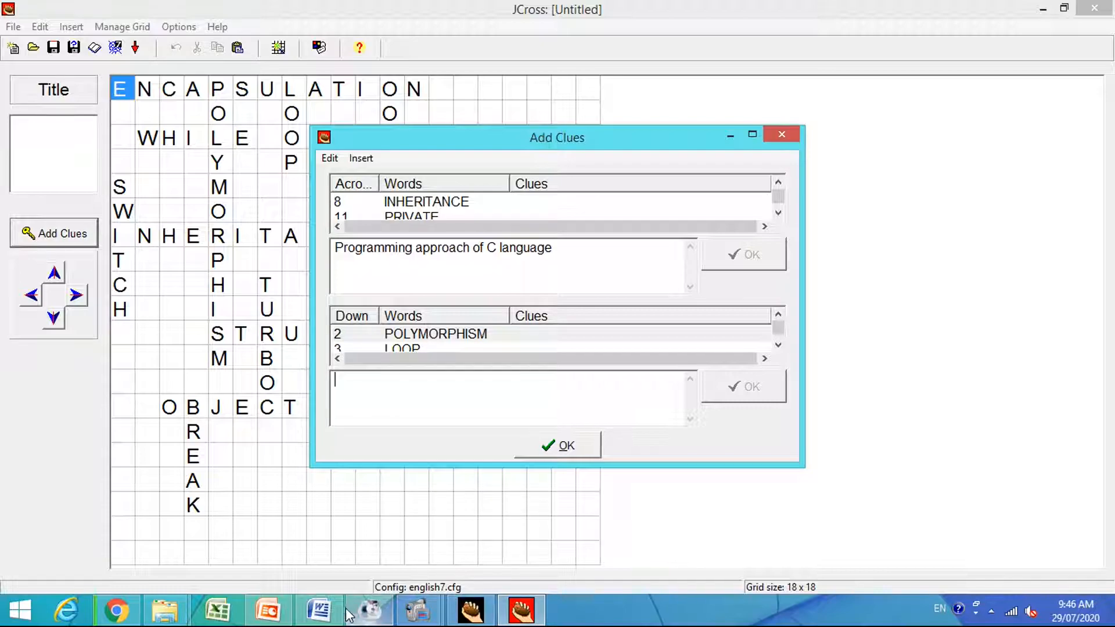
Copy "Different behavior at different instances" from the Word table as the down clue for POLYMORPHISM and save it.
click(319, 611)
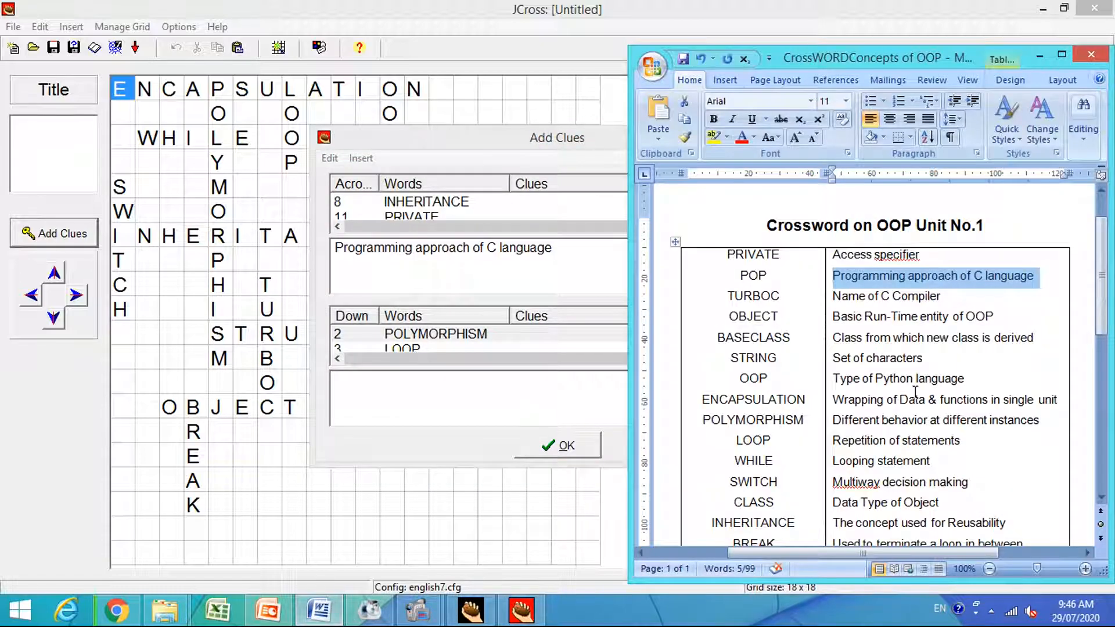
drag(834, 419, 1005, 422)
key(ctrl+c)
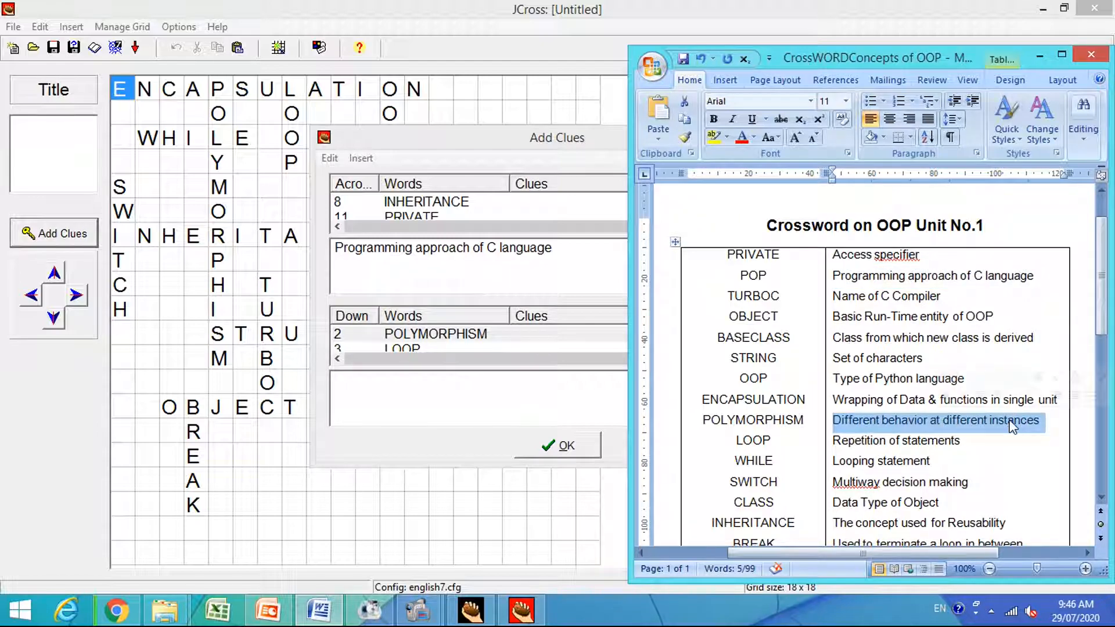
click(497, 387)
key(ctrl+v)
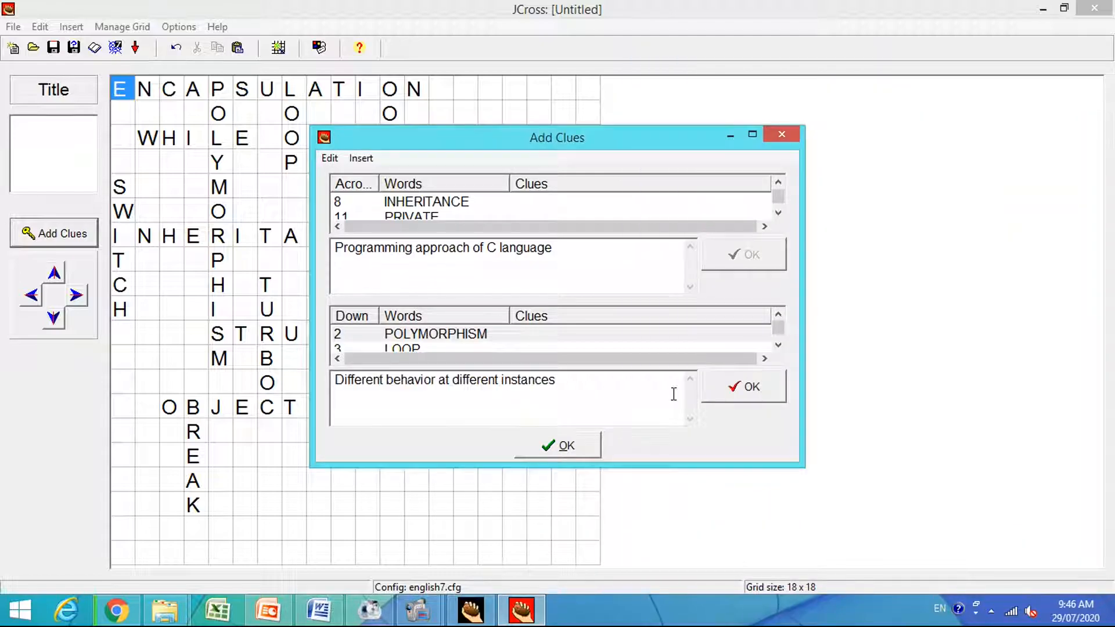
click(735, 395)
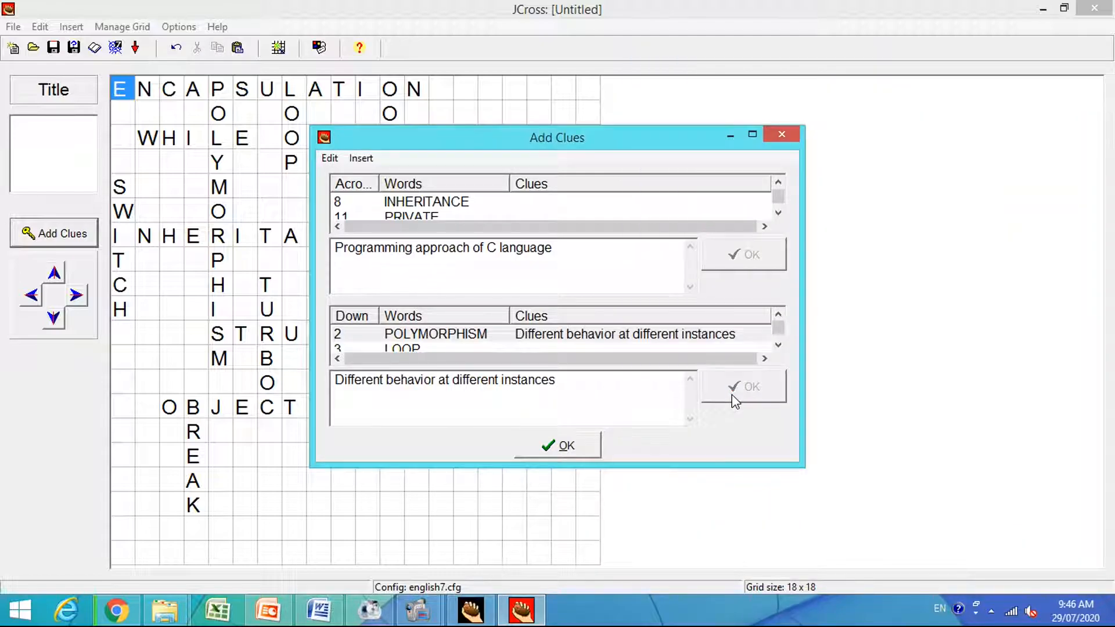
Copy "Repetition of statements" from the Word table as the down clue for LOOP and save it.
click(778, 346)
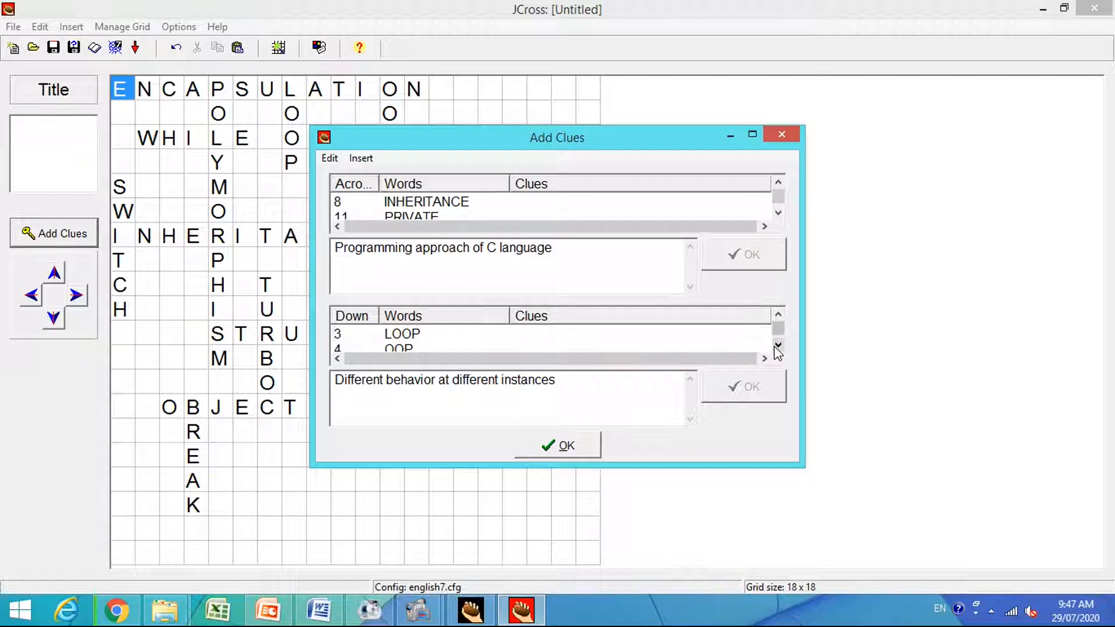
click(400, 336)
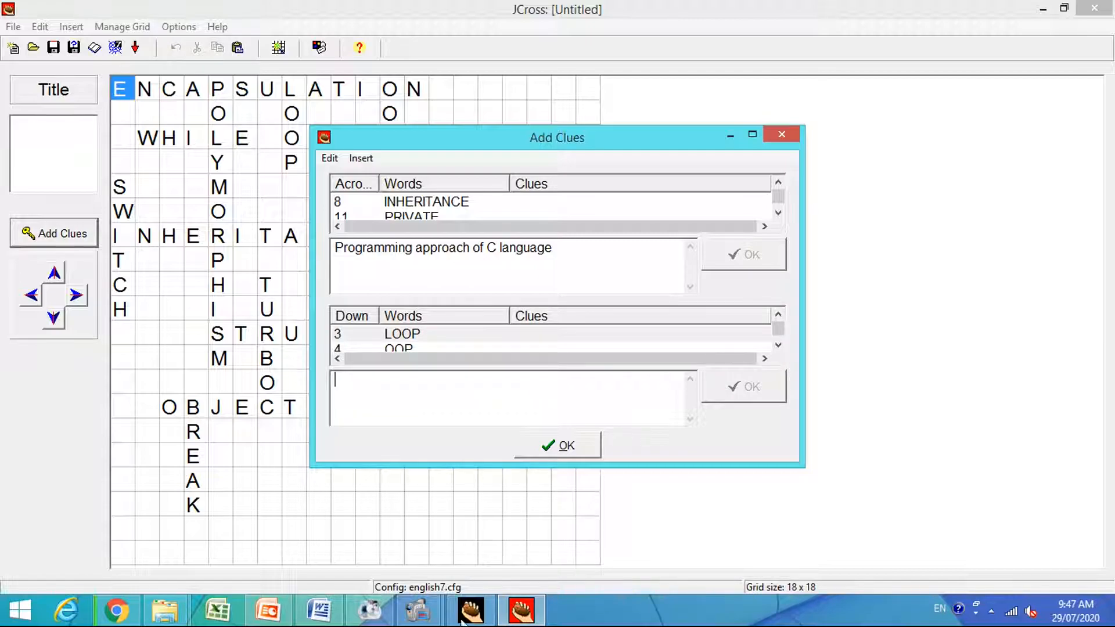
click(318, 609)
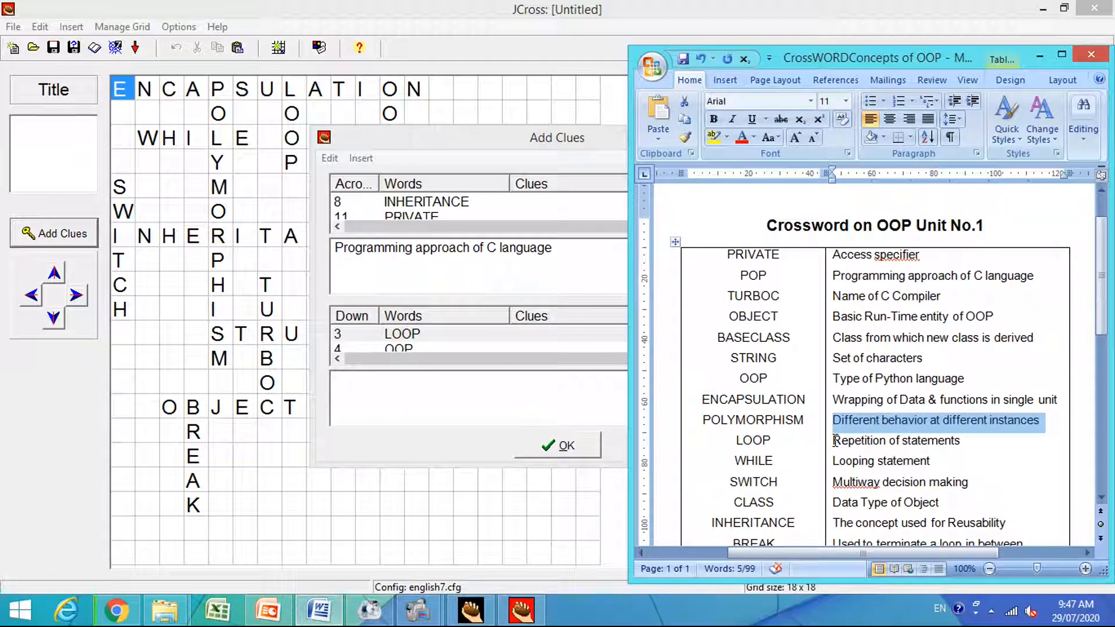
drag(834, 440, 914, 446)
key(ctrl+c)
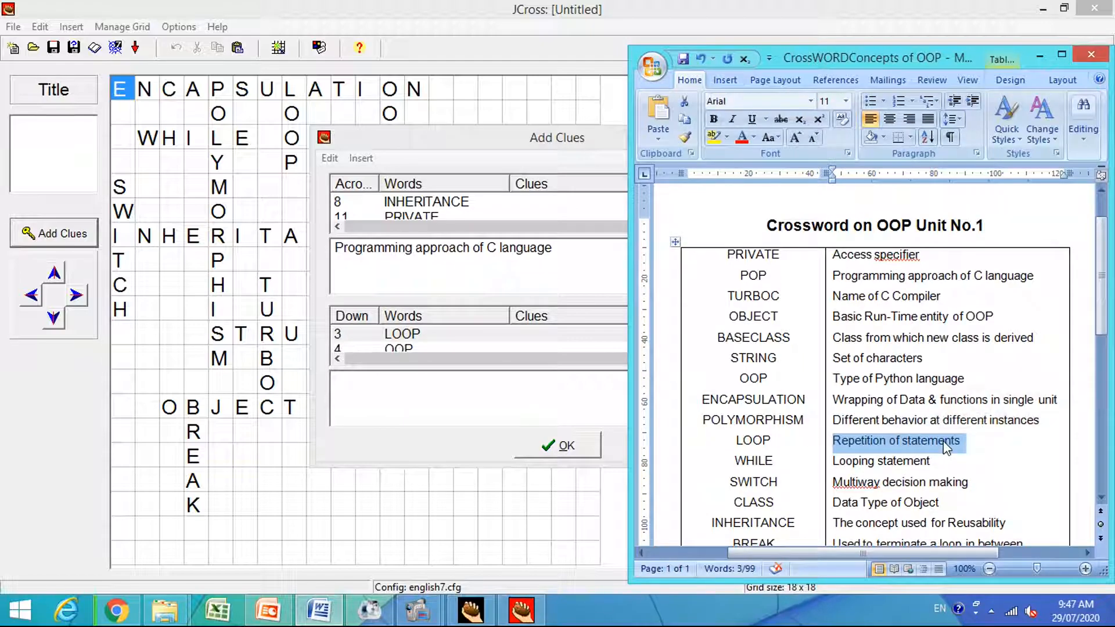
click(463, 387)
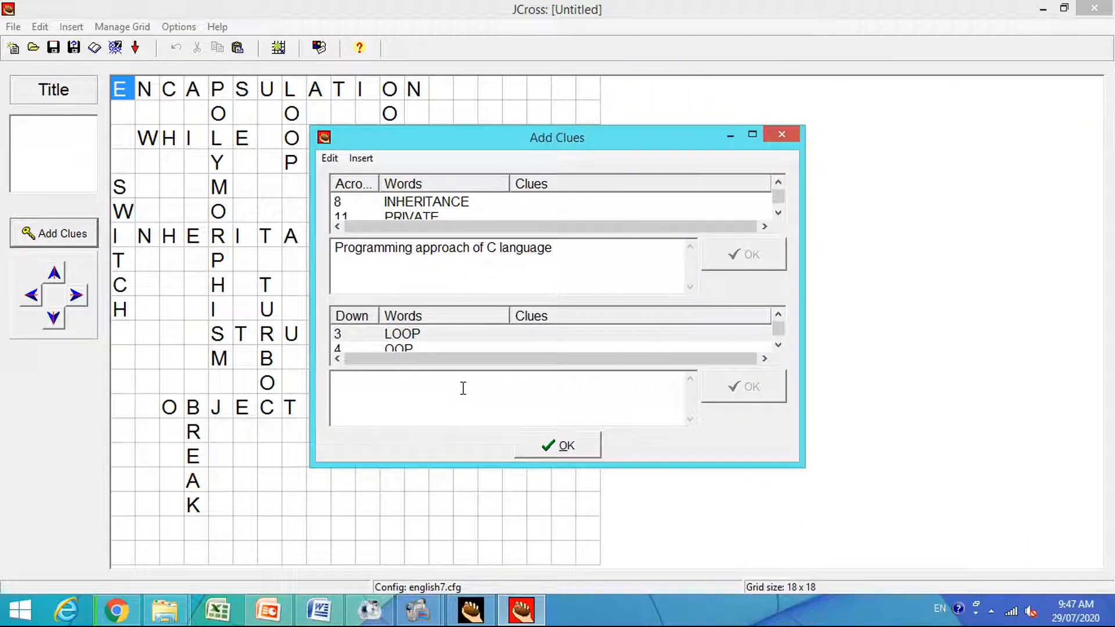
key(ctrl+v)
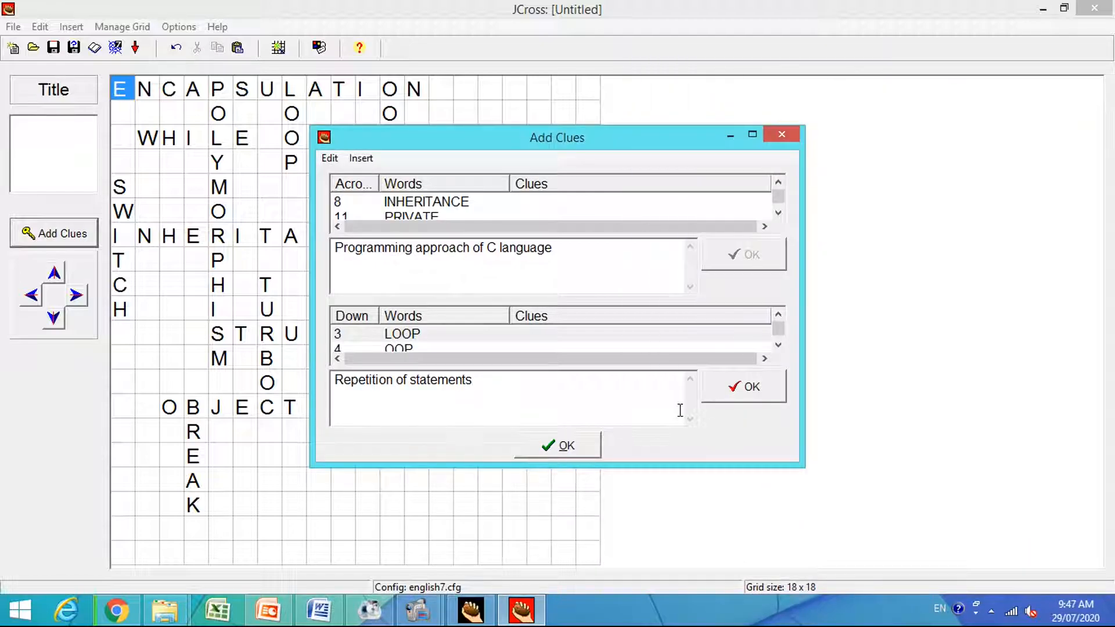
click(733, 395)
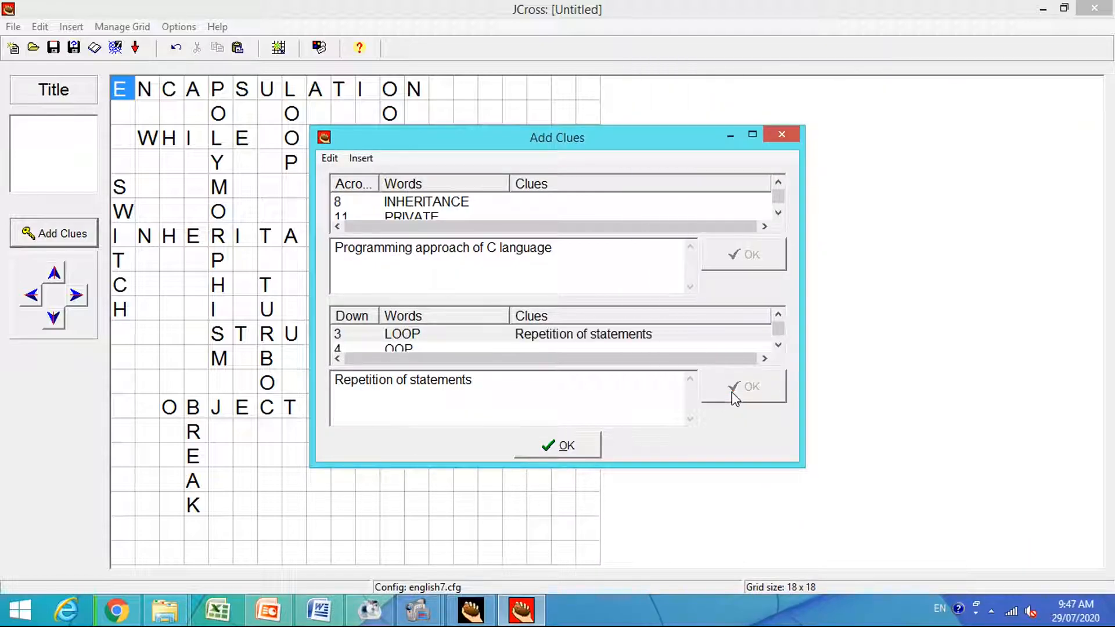
Copy "Type of Python language" from the Word table as the down clue for OOP and save it.
click(778, 346)
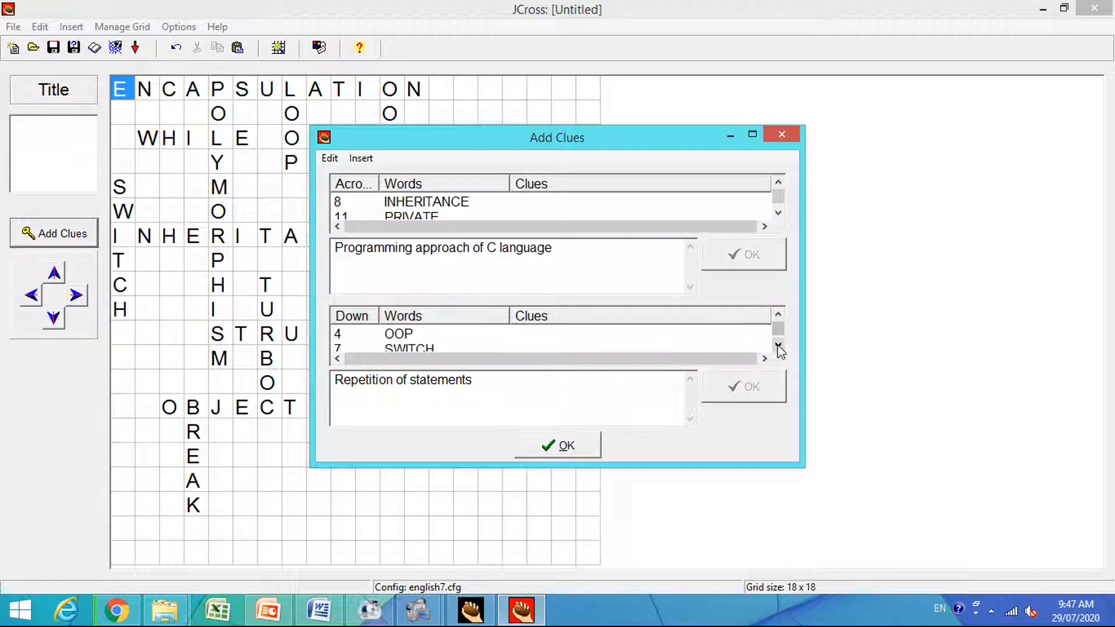
click(418, 334)
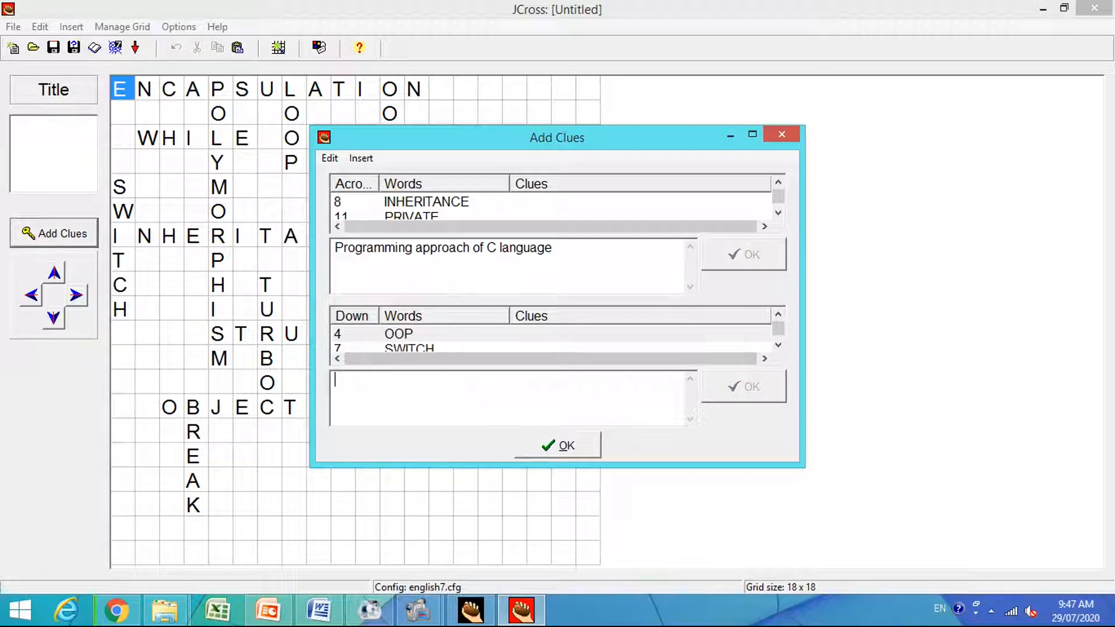
click(318, 610)
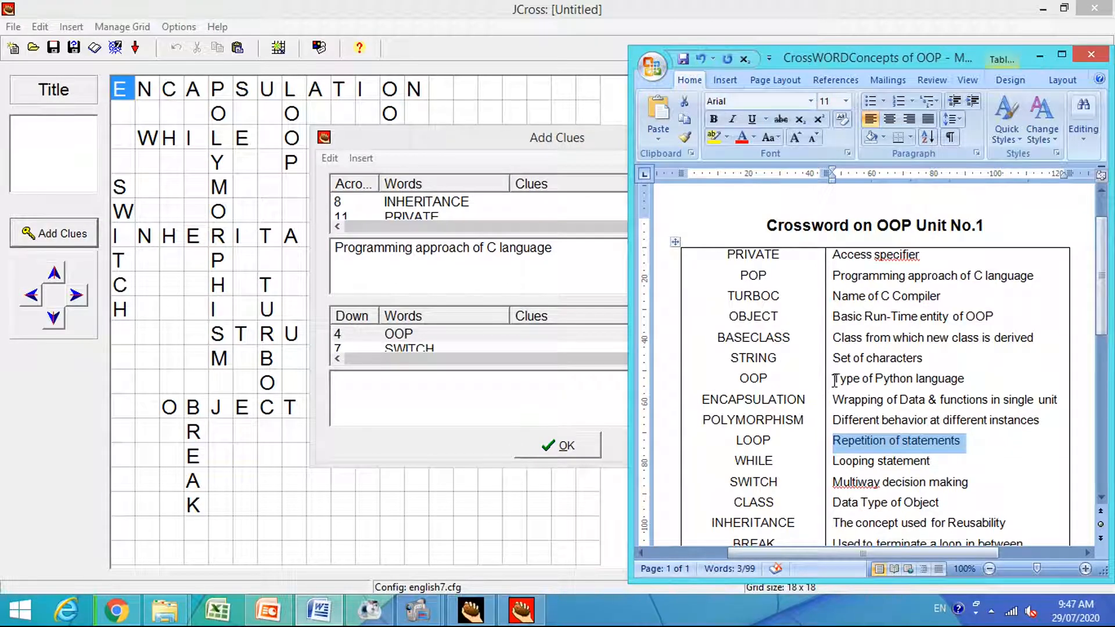
drag(831, 380, 953, 376)
key(ctrl+c)
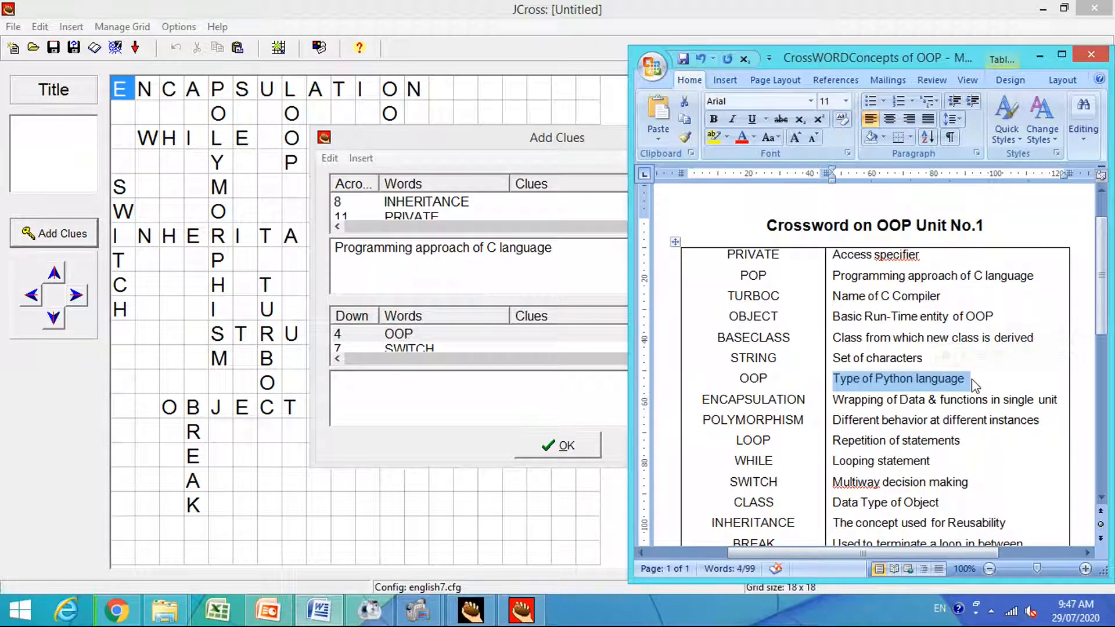
click(446, 380)
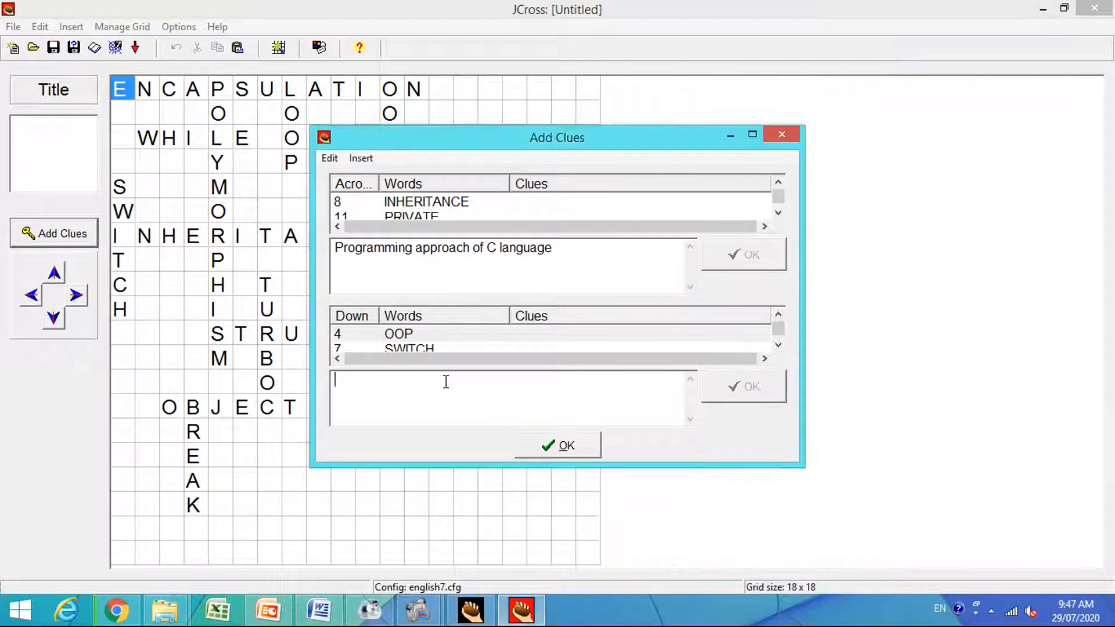
key(ctrl+v)
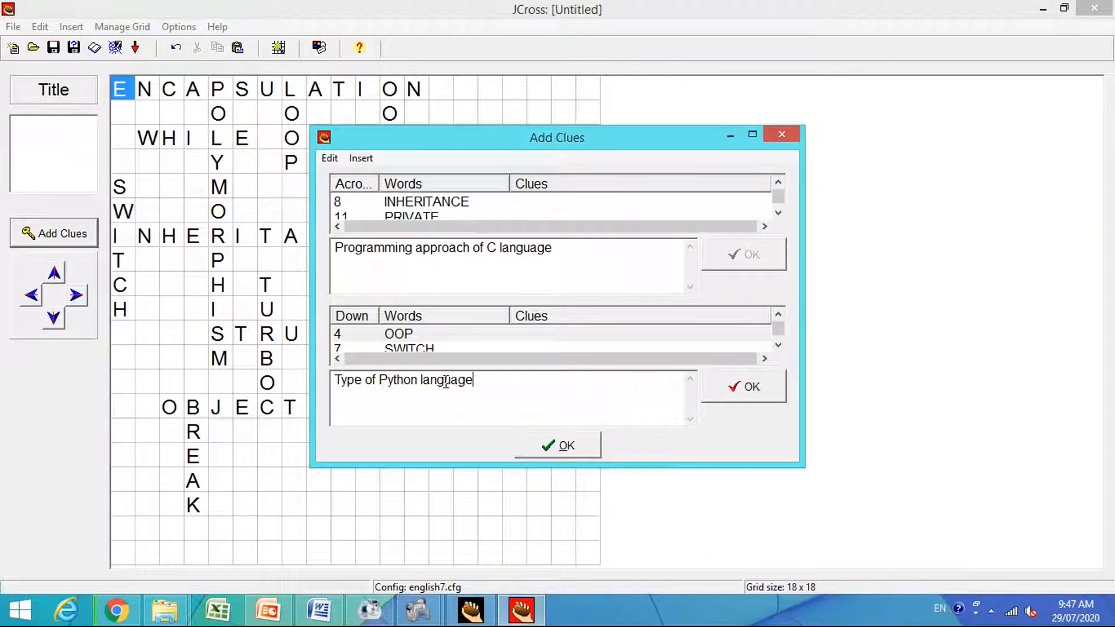
click(745, 390)
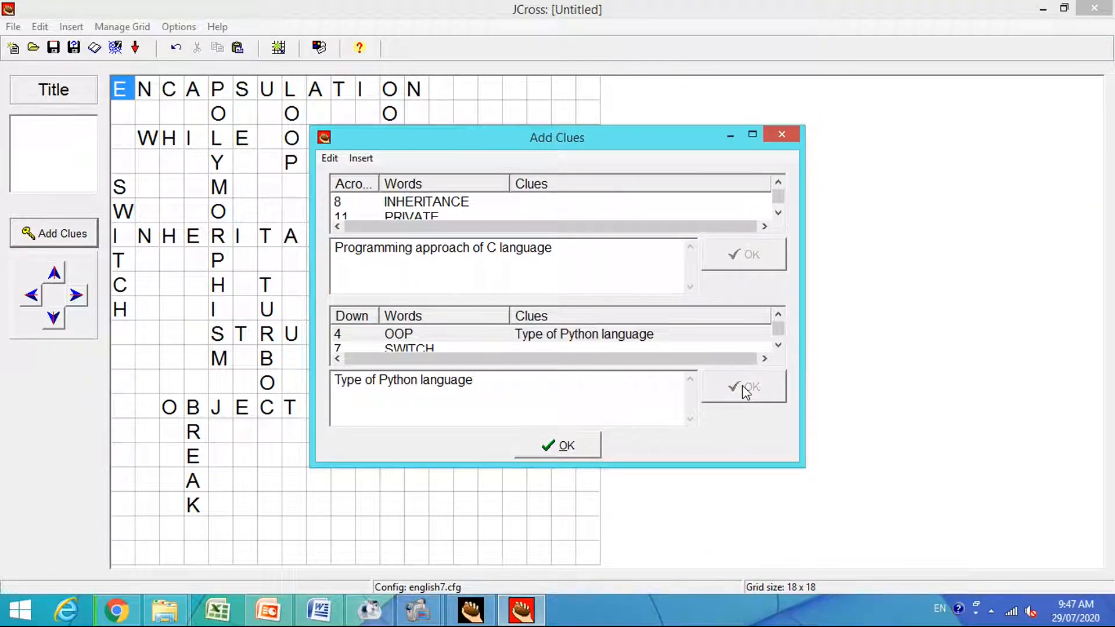
Copy "Multiway decision making" from the Word table as the down clue for SWITCH and save it.
click(420, 349)
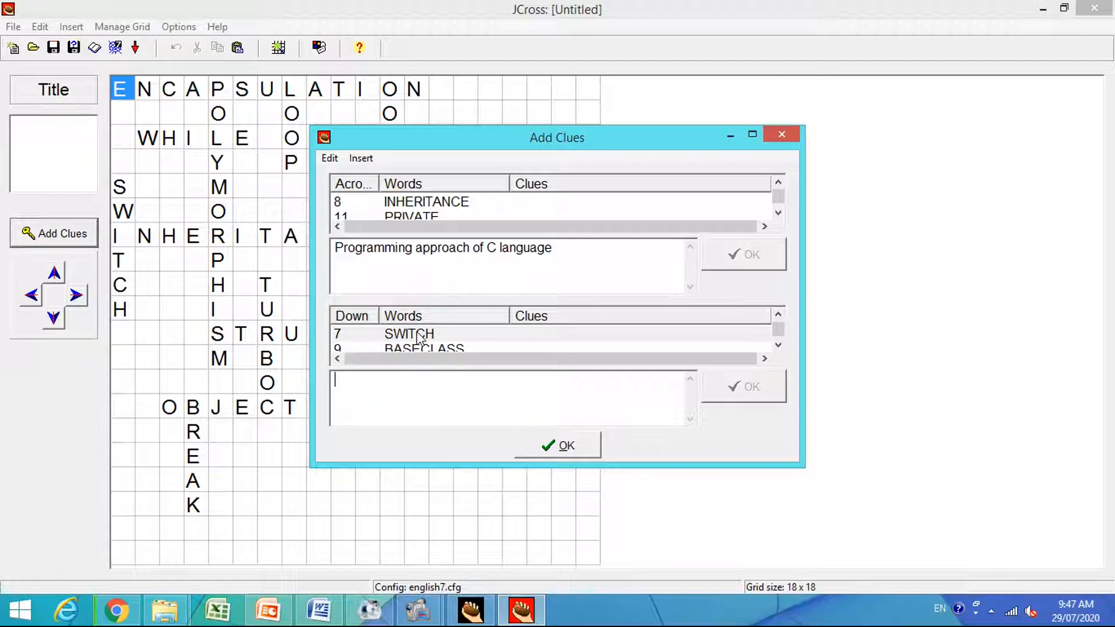
click(321, 615)
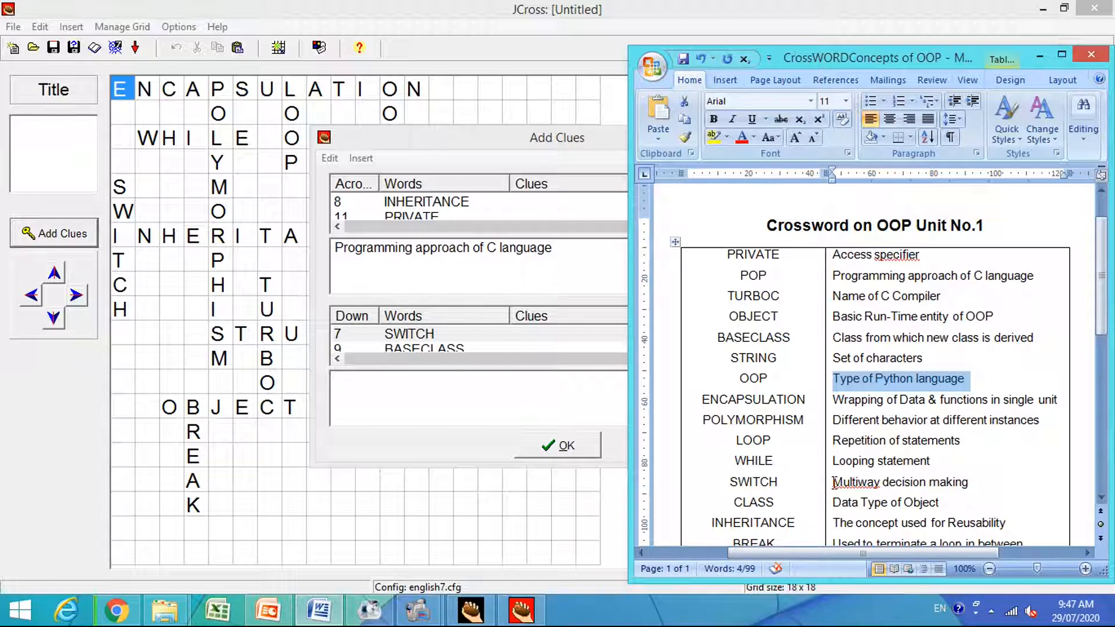
drag(833, 482, 946, 483)
key(ctrl+c)
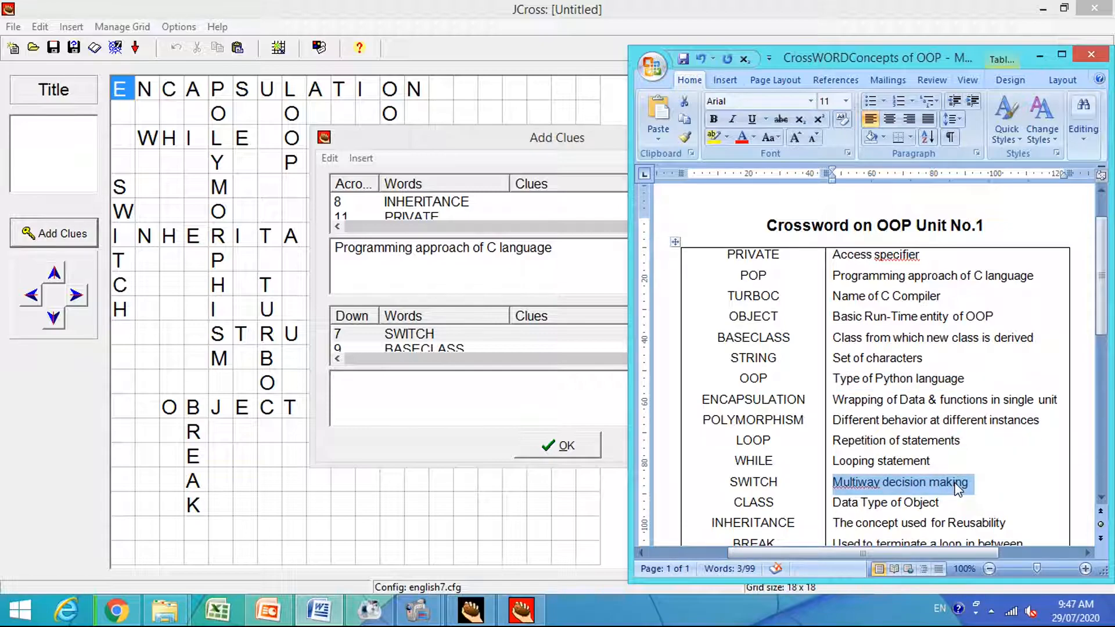
click(435, 401)
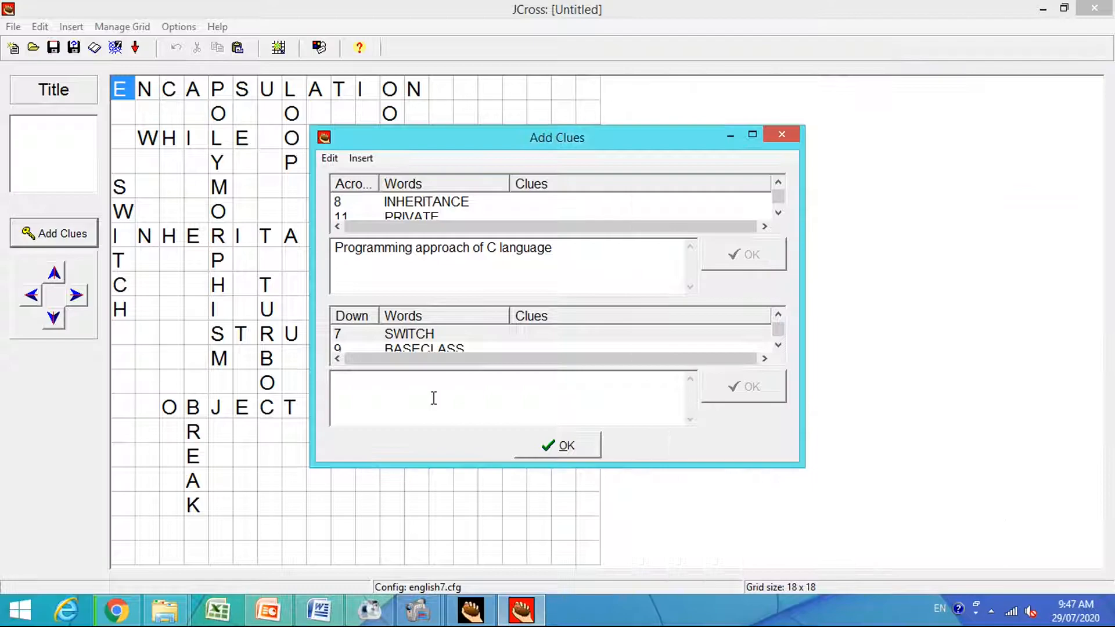
key(ctrl+v)
click(748, 390)
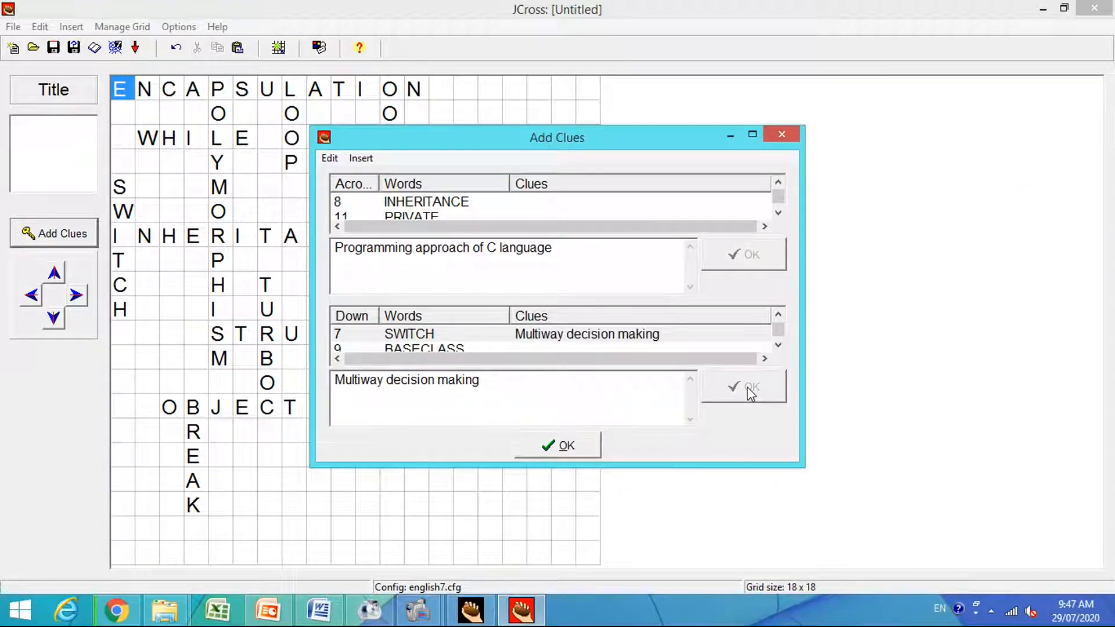
Copy "Class from which new class is derived" from the Word table as the down clue for BASECLASS, save it, and finish adding clues.
click(778, 345)
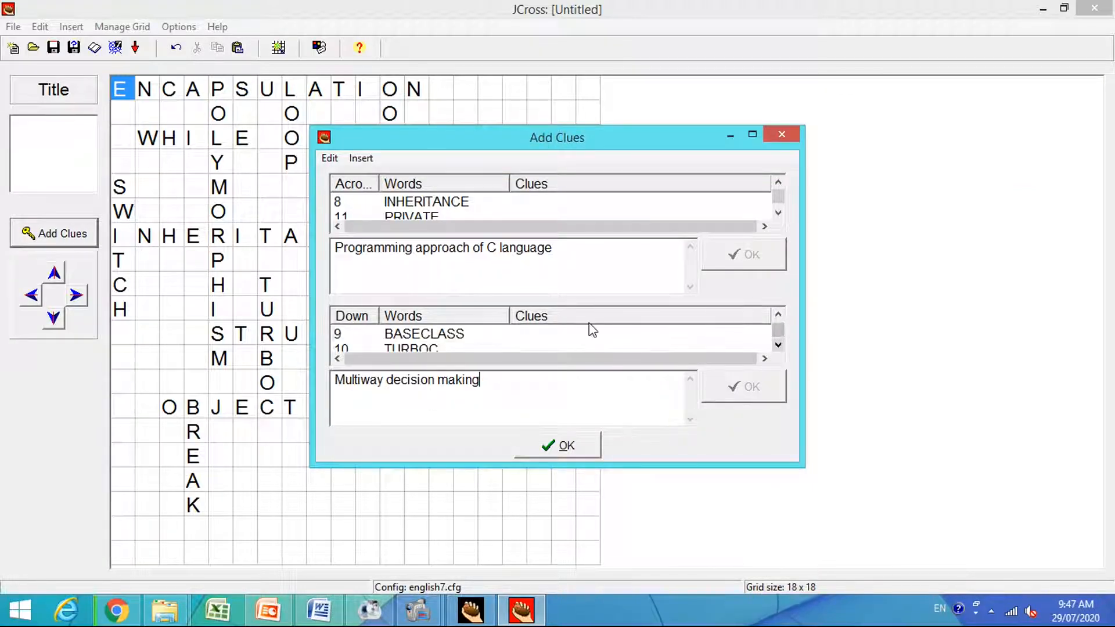
click(433, 336)
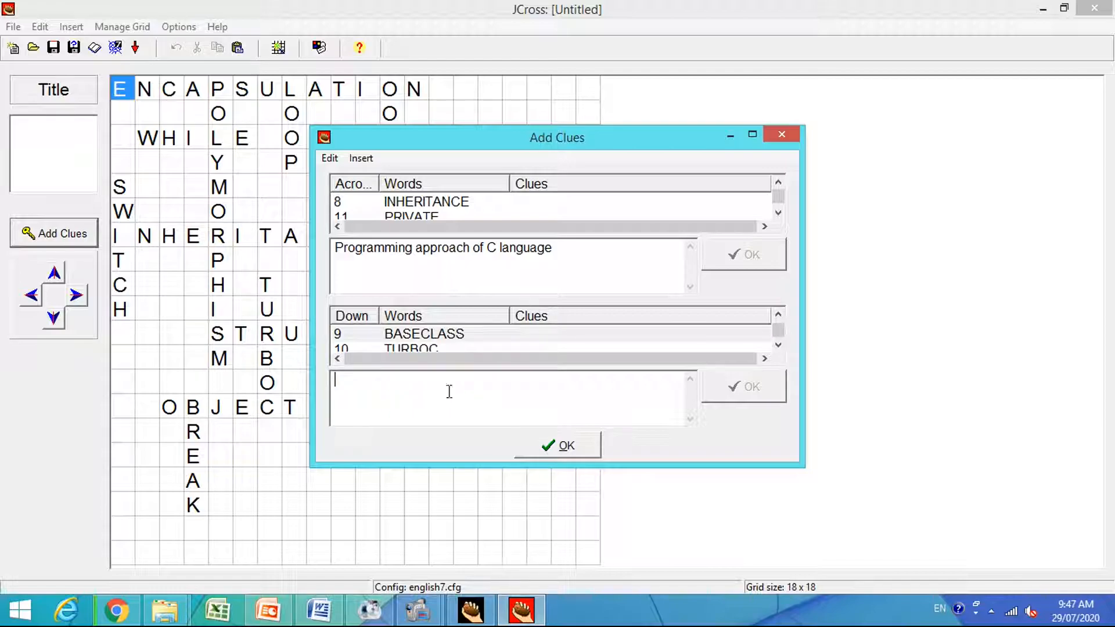
click(319, 610)
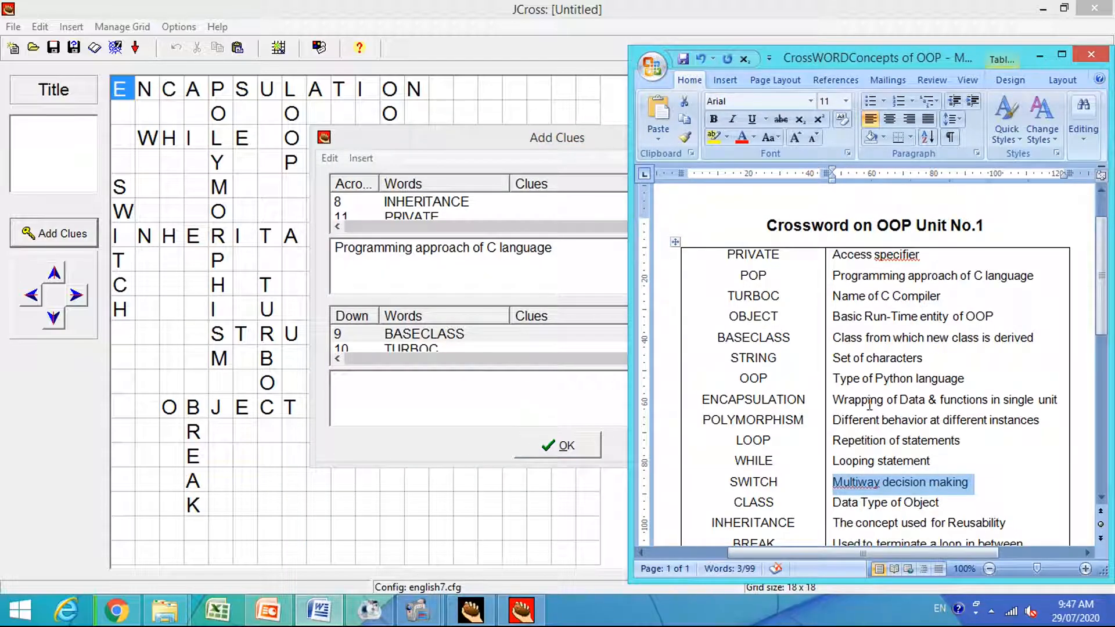
drag(837, 337, 1029, 340)
key(ctrl+c)
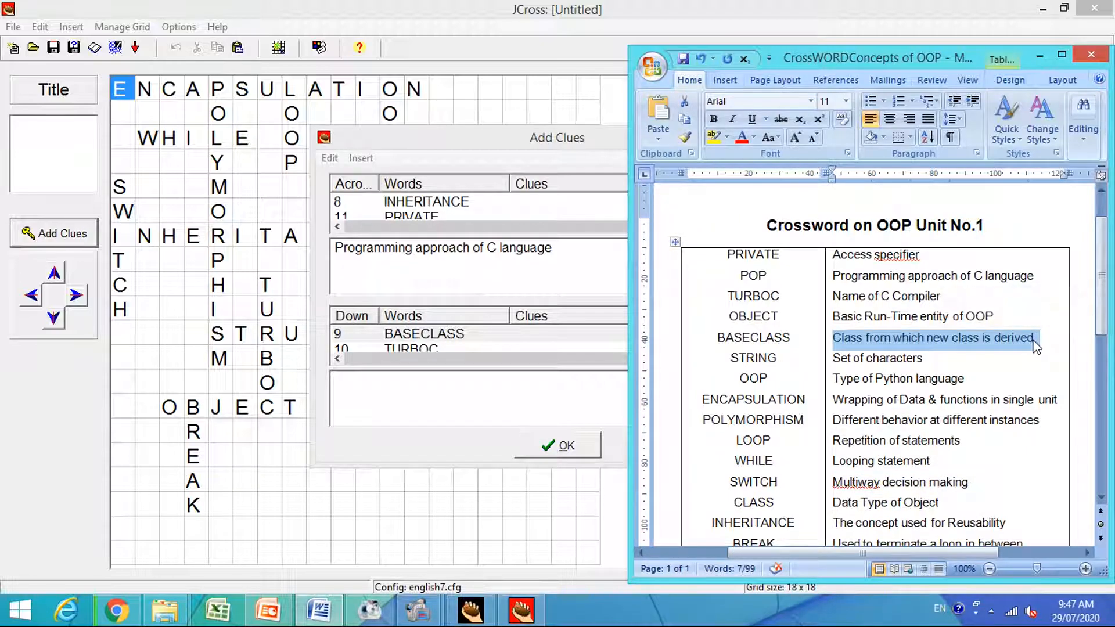
click(502, 395)
key(ctrl+v)
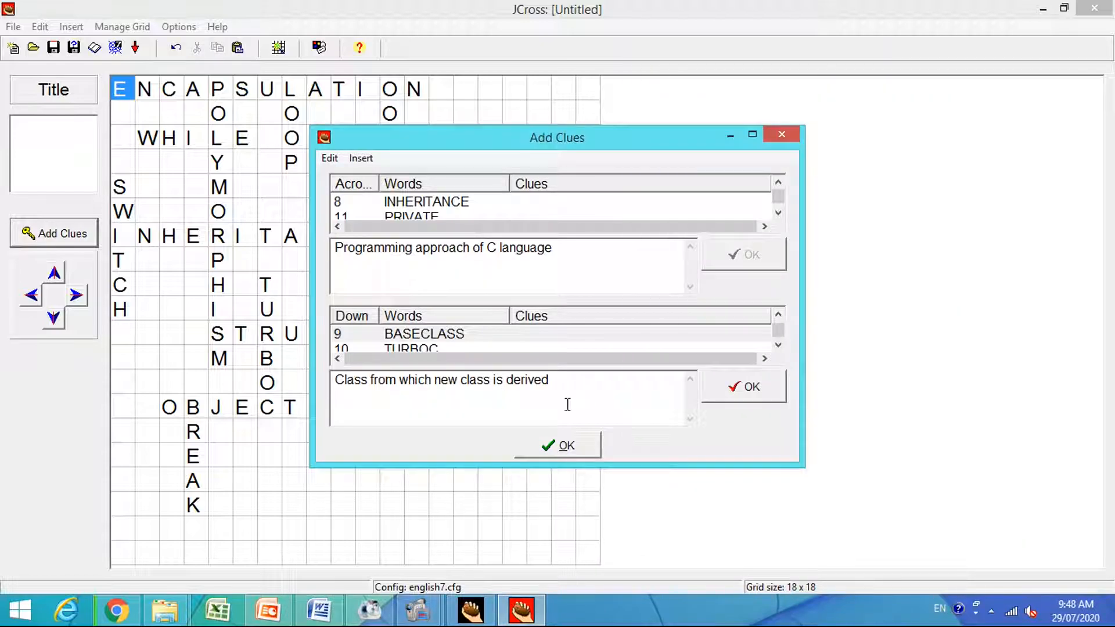
click(735, 401)
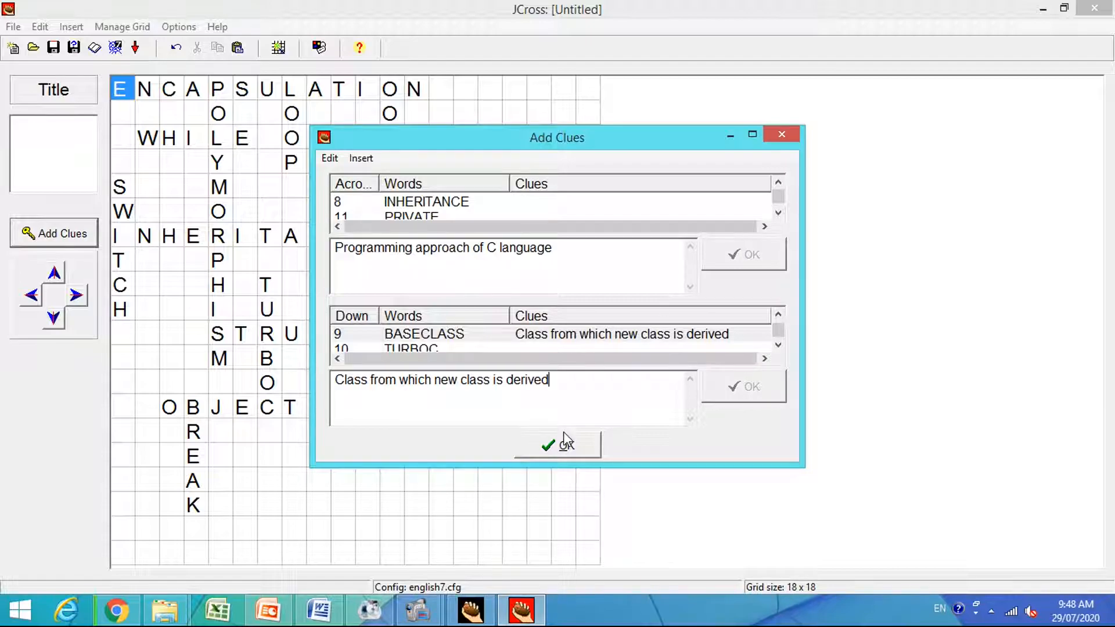
click(538, 448)
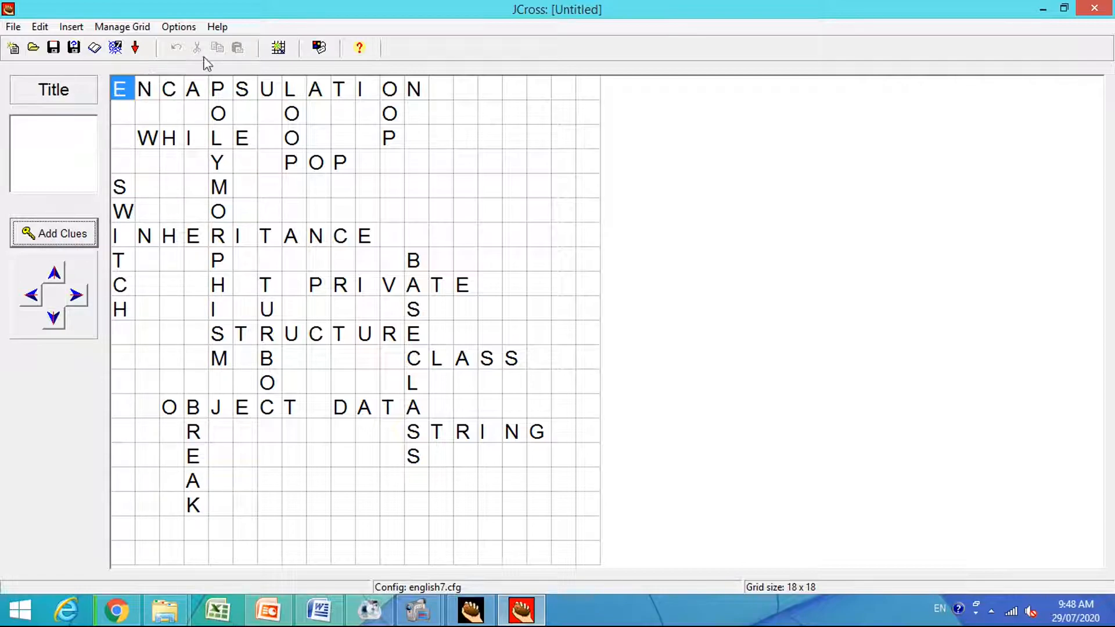
Open the crossword's output configuration and review the exercise subtitle and instructions.
click(181, 30)
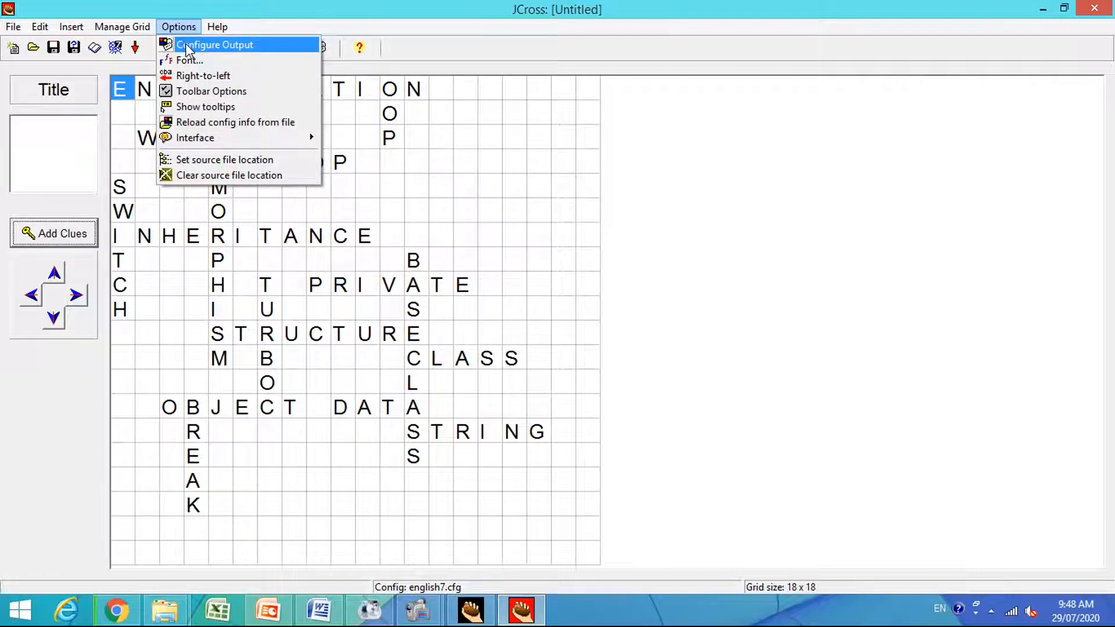
click(238, 45)
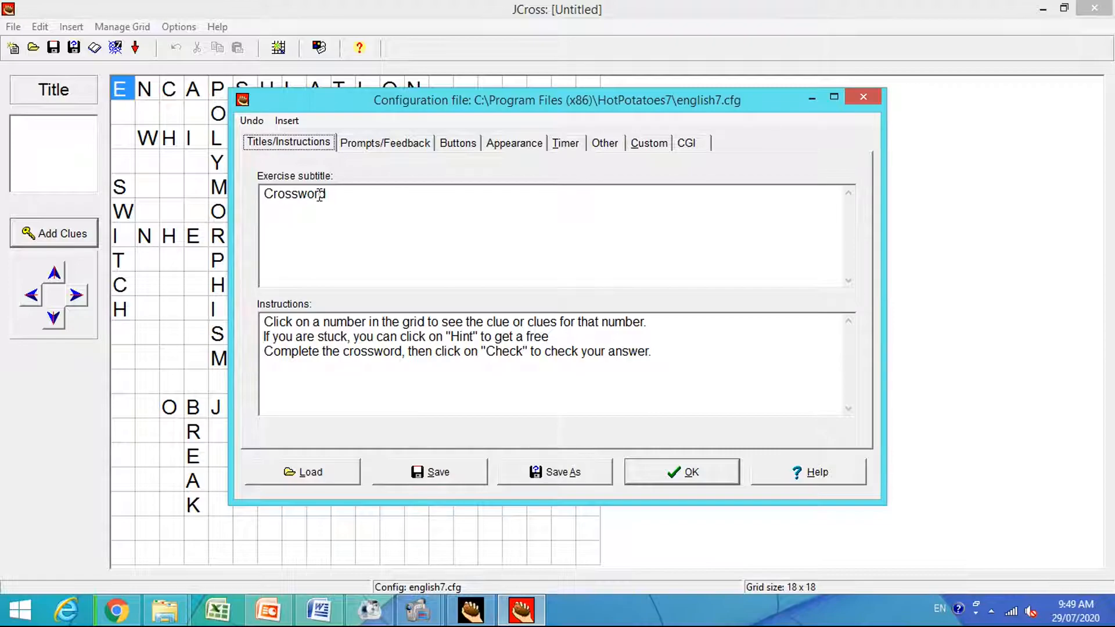
click(348, 387)
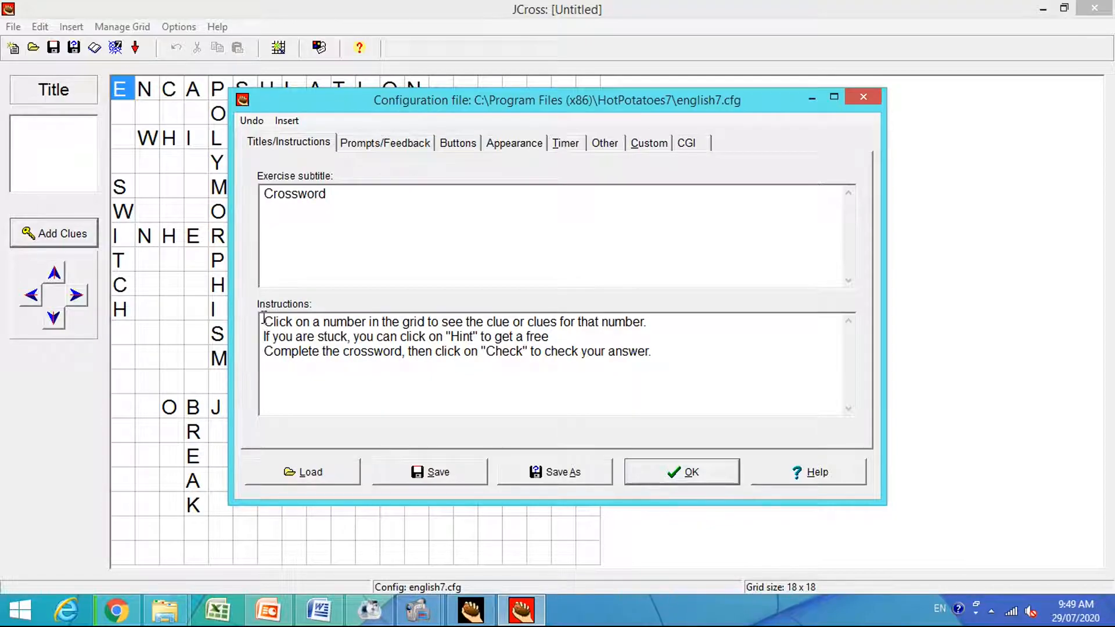
drag(263, 318, 347, 337)
drag(480, 351, 531, 352)
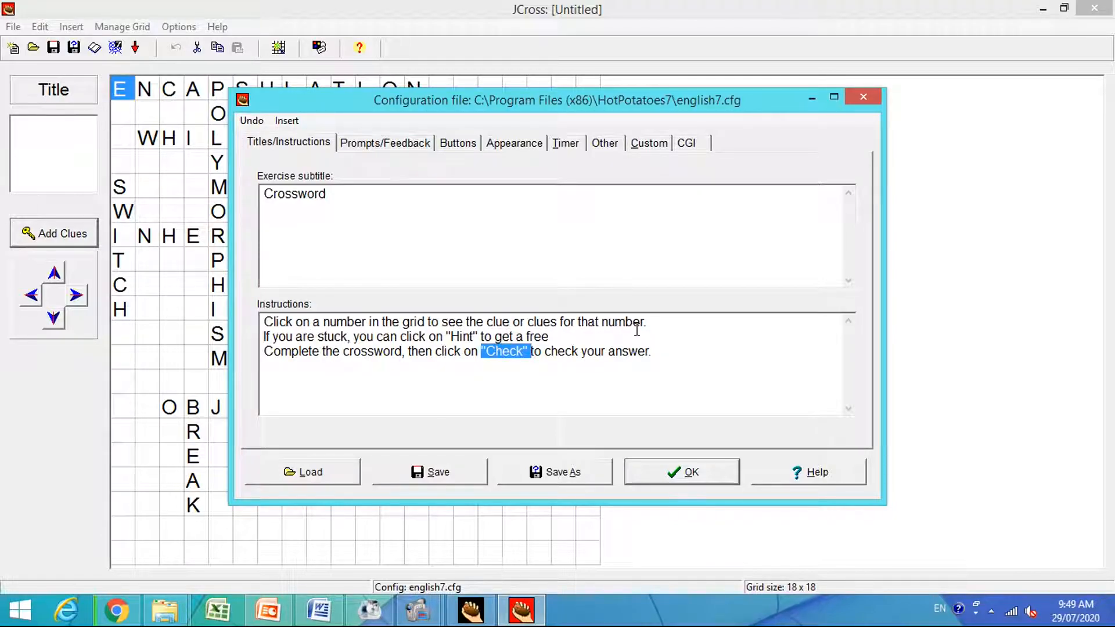
click(434, 407)
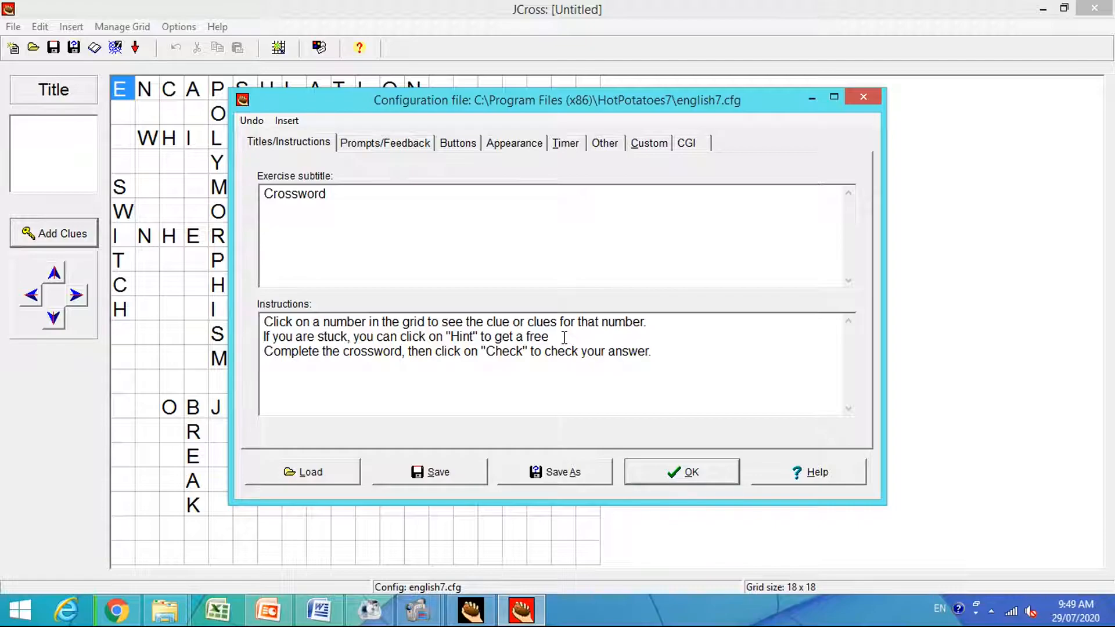
In the instructions, add "first letter" after "get a free" and "button" after "Check".
text(a)
key(BackSpace)
text(first letter)
click(529, 352)
text(button)
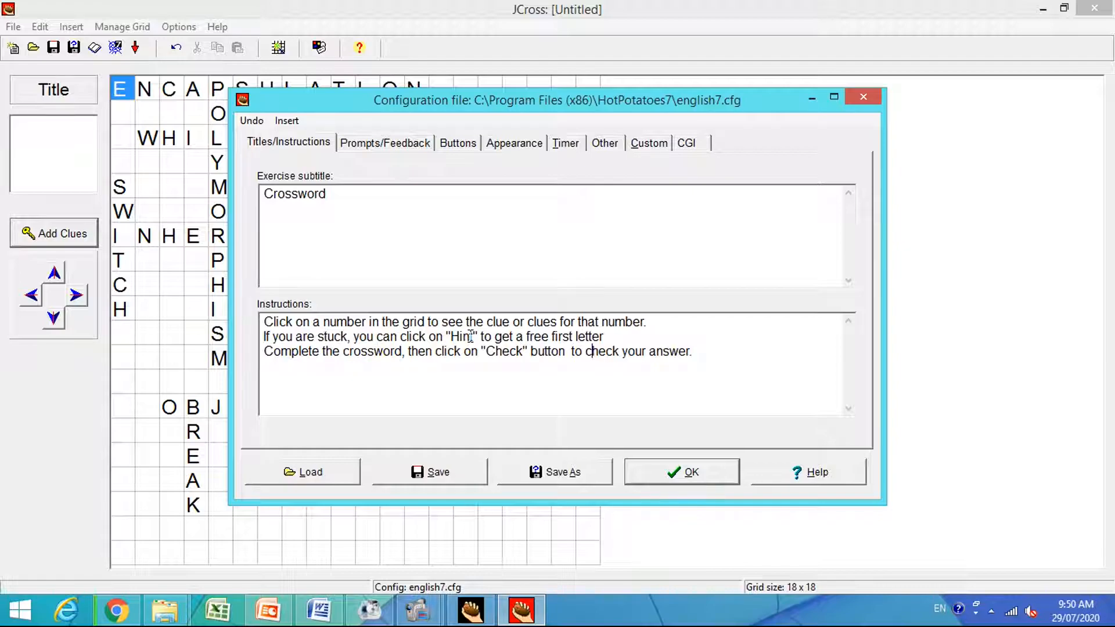
drag(451, 336, 477, 335)
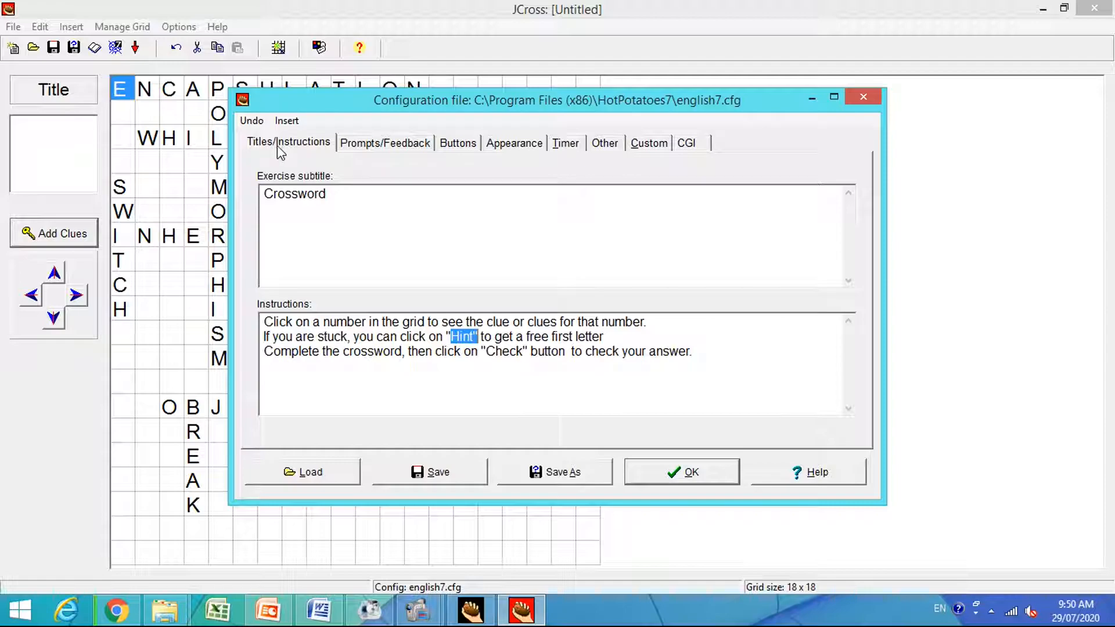
Review the across and down clue prompts and the feedback messages for correct and incorrect answers in the output configuration.
click(394, 147)
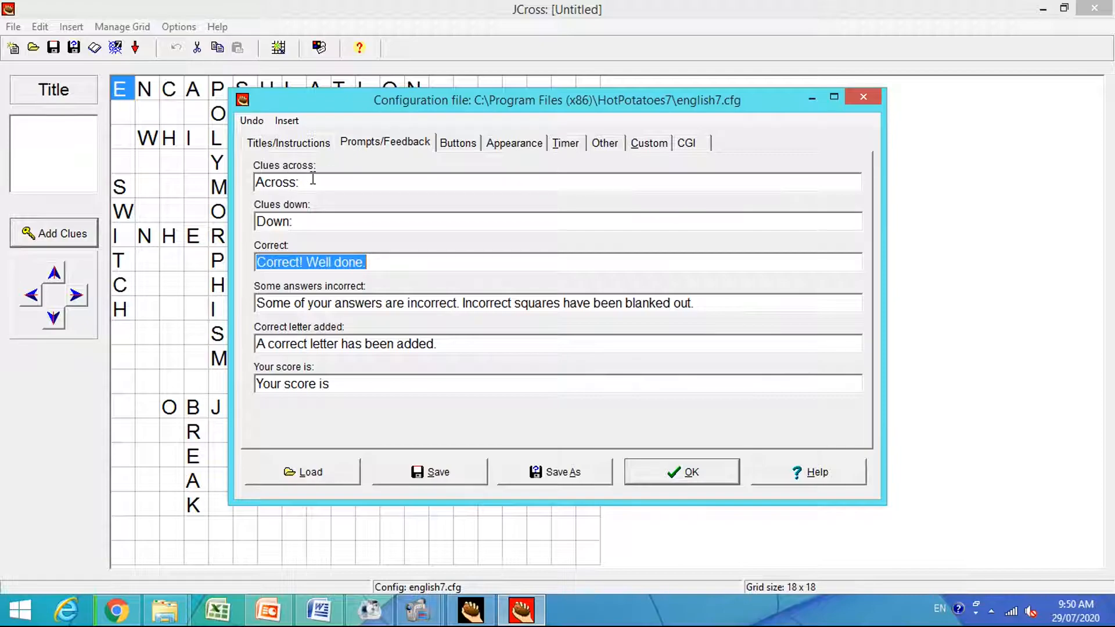
click(317, 226)
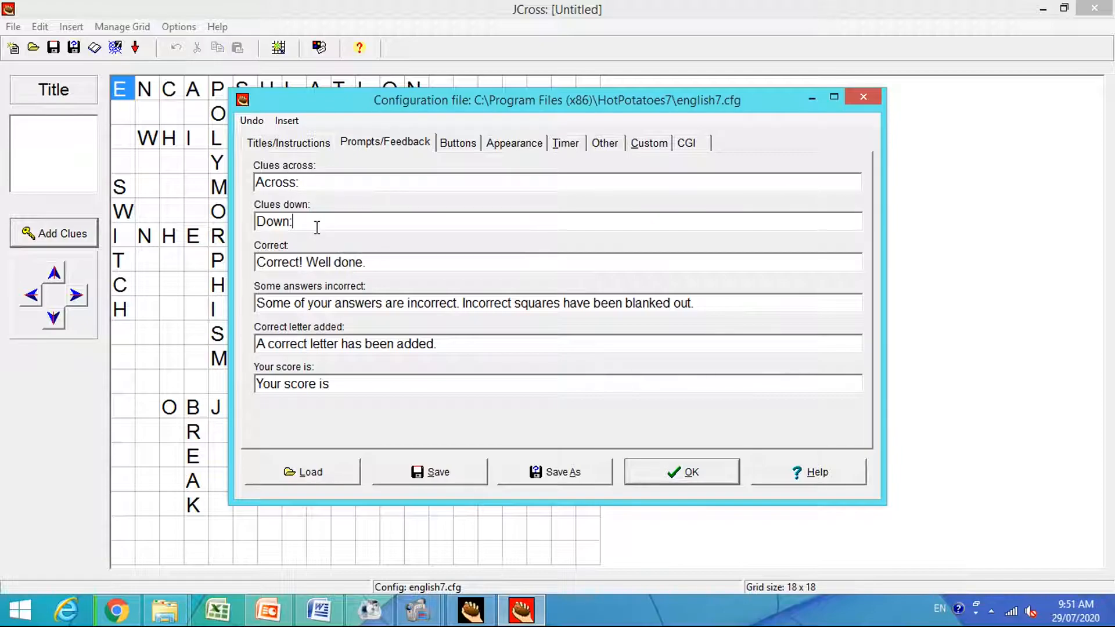
click(375, 265)
drag(256, 263, 468, 246)
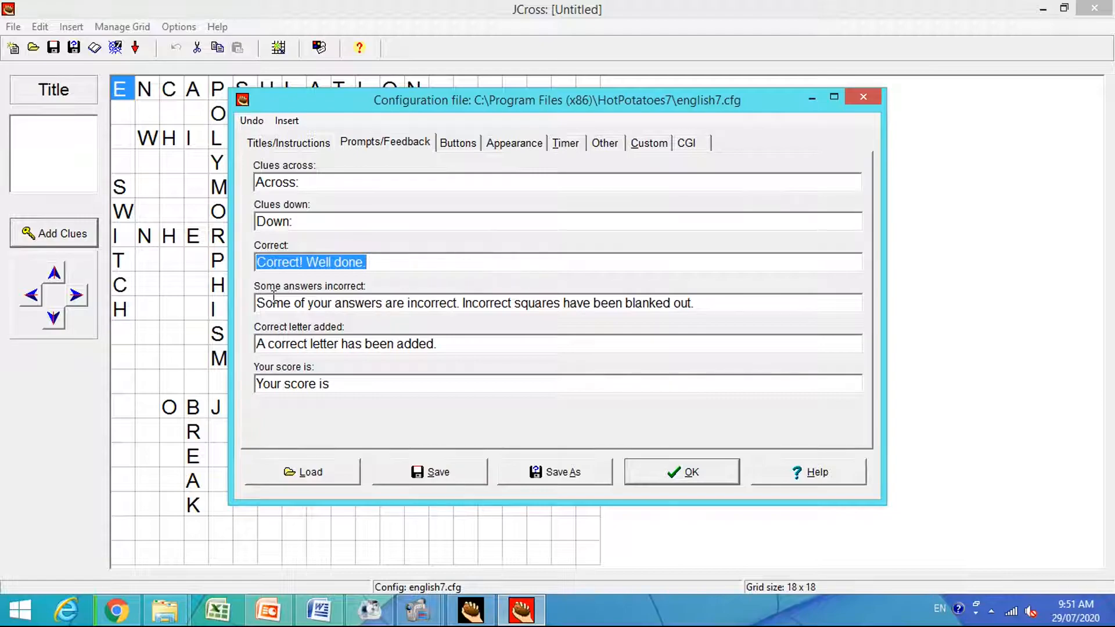
drag(258, 302, 739, 306)
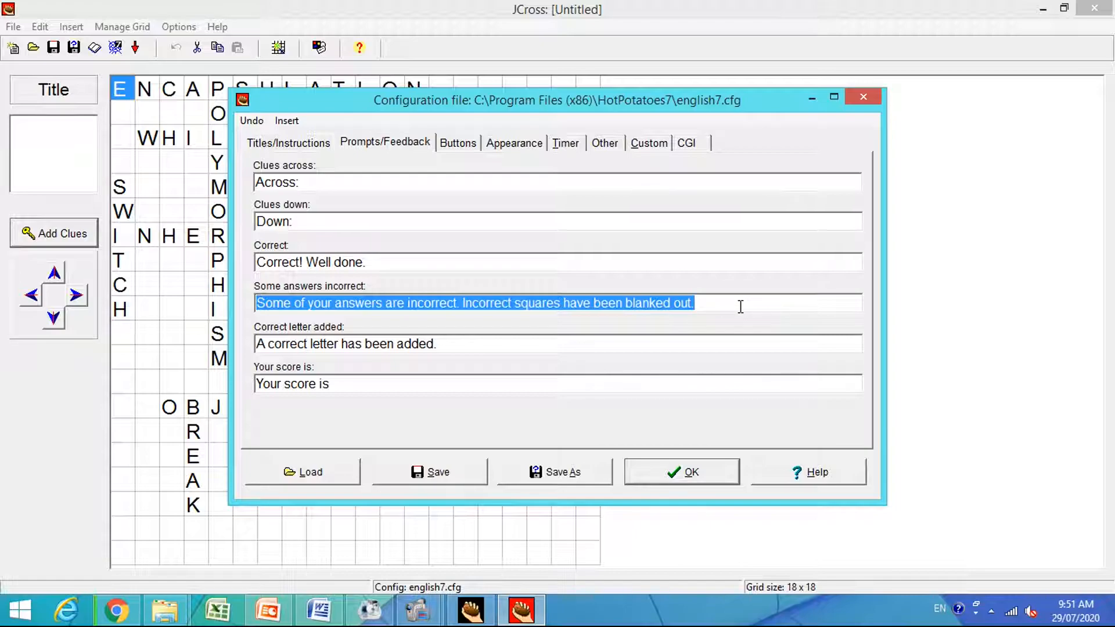
click(292, 304)
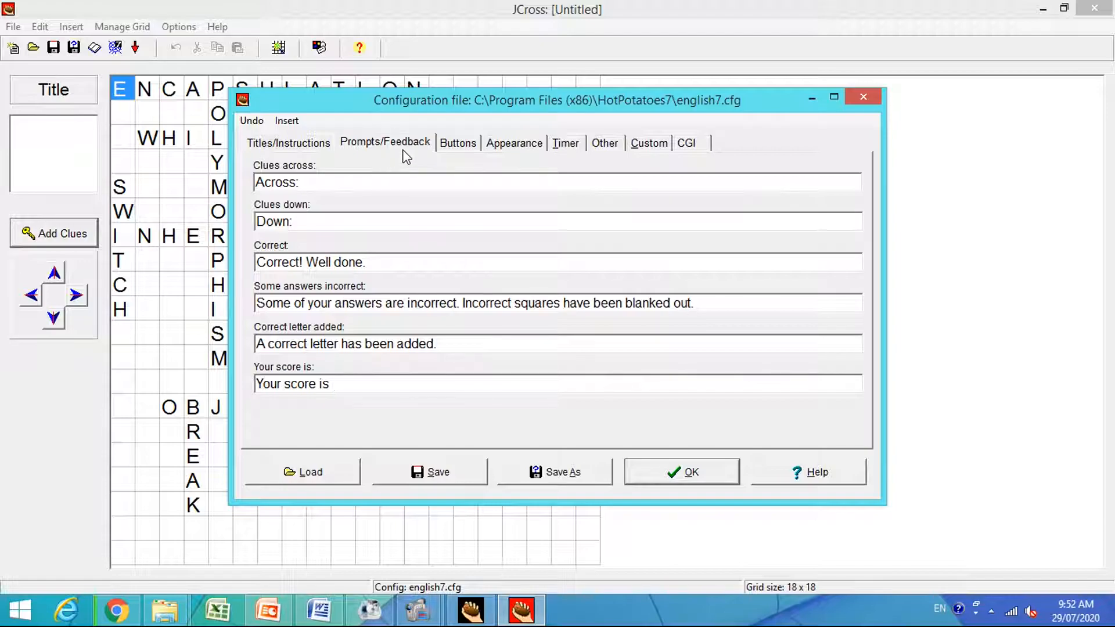
Review the captions of the Check Answer, Enter Answer and Hint buttons in the output configuration.
click(454, 145)
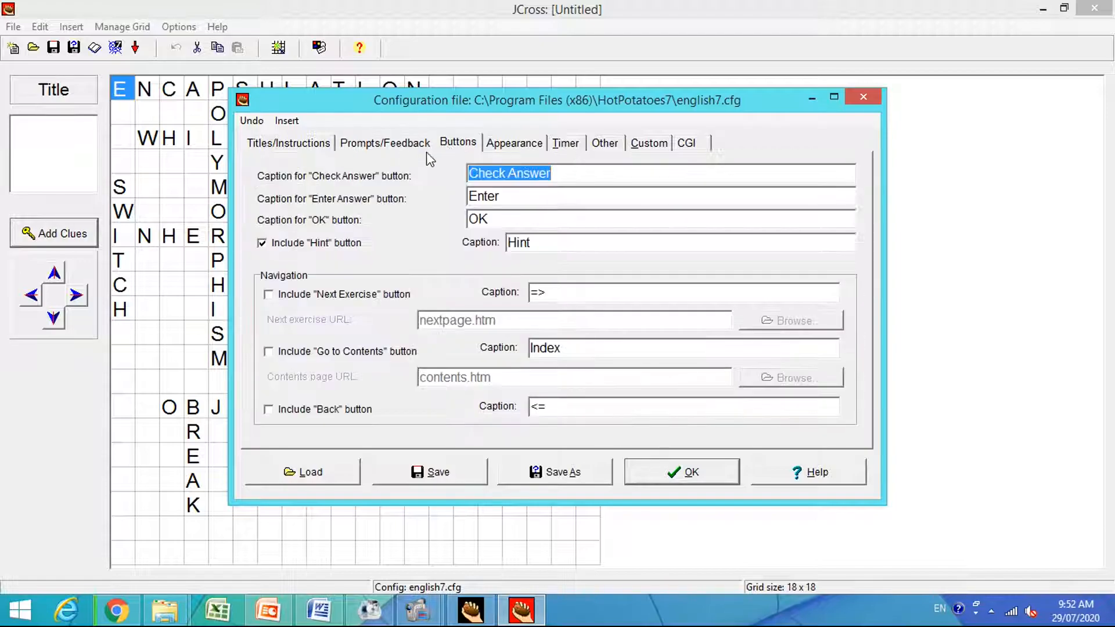
click(549, 175)
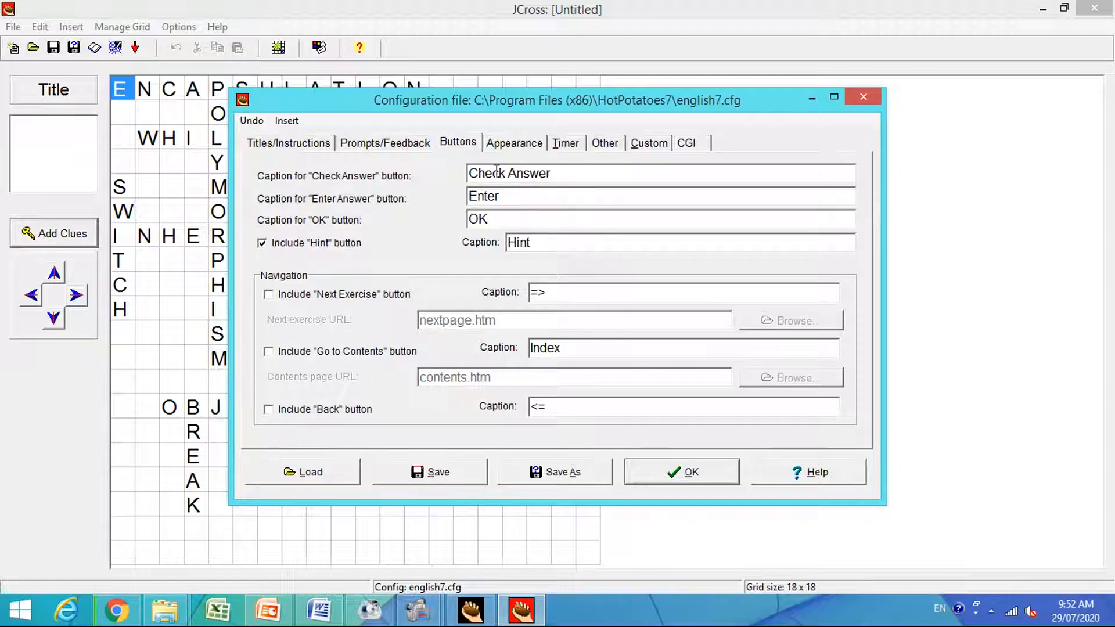
drag(468, 172, 570, 170)
click(571, 170)
drag(519, 195, 468, 196)
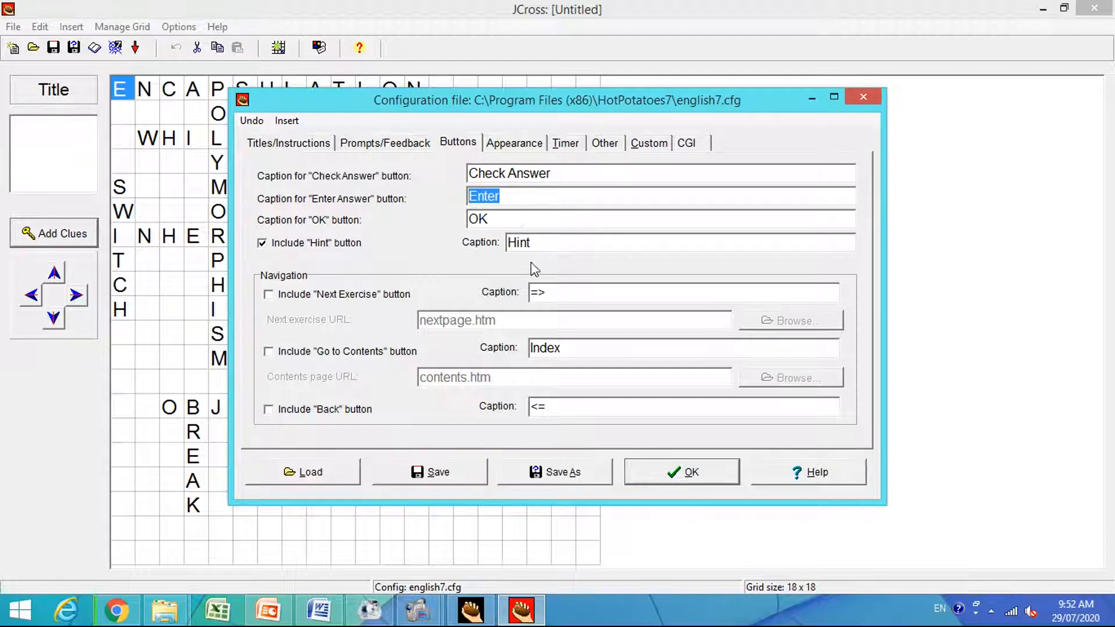
click(533, 242)
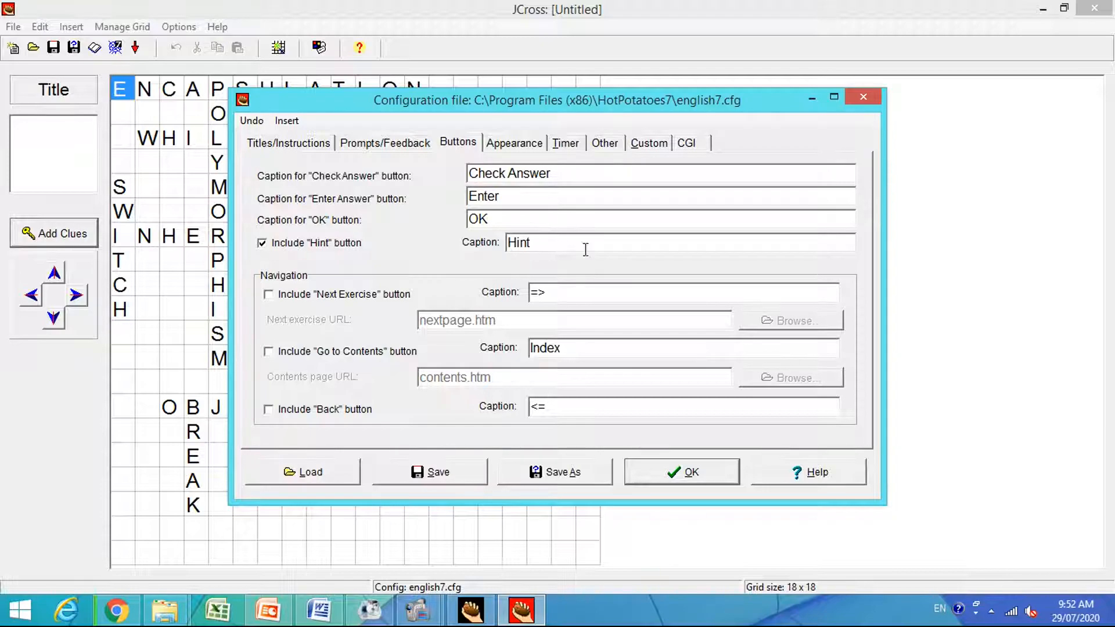
Open the output's appearance settings and look at the colours offered for the navigation bar.
click(516, 150)
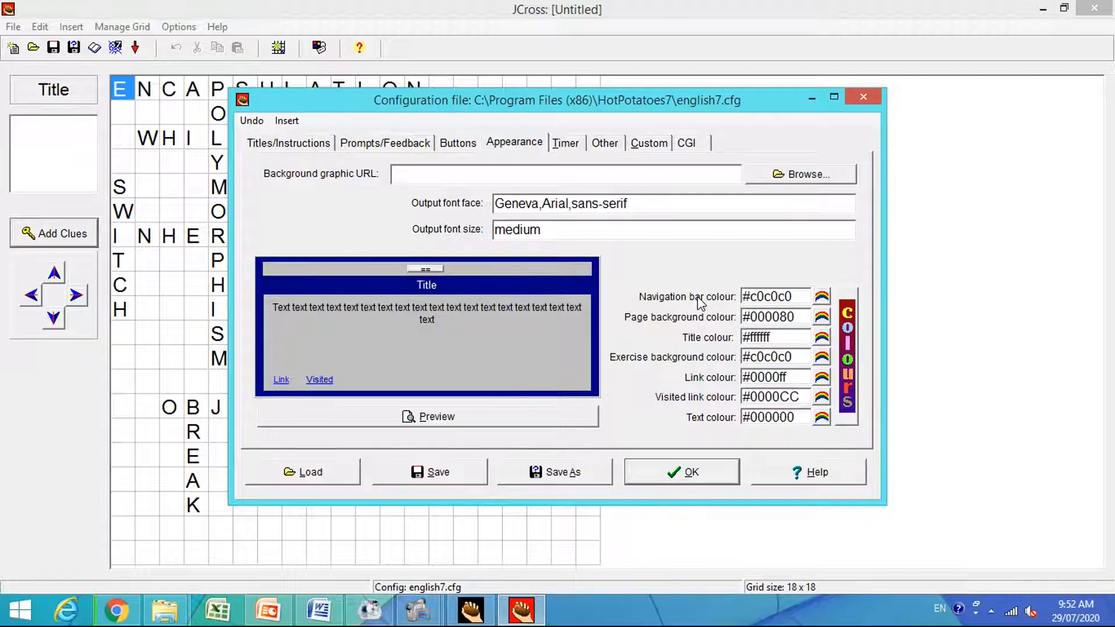
click(819, 300)
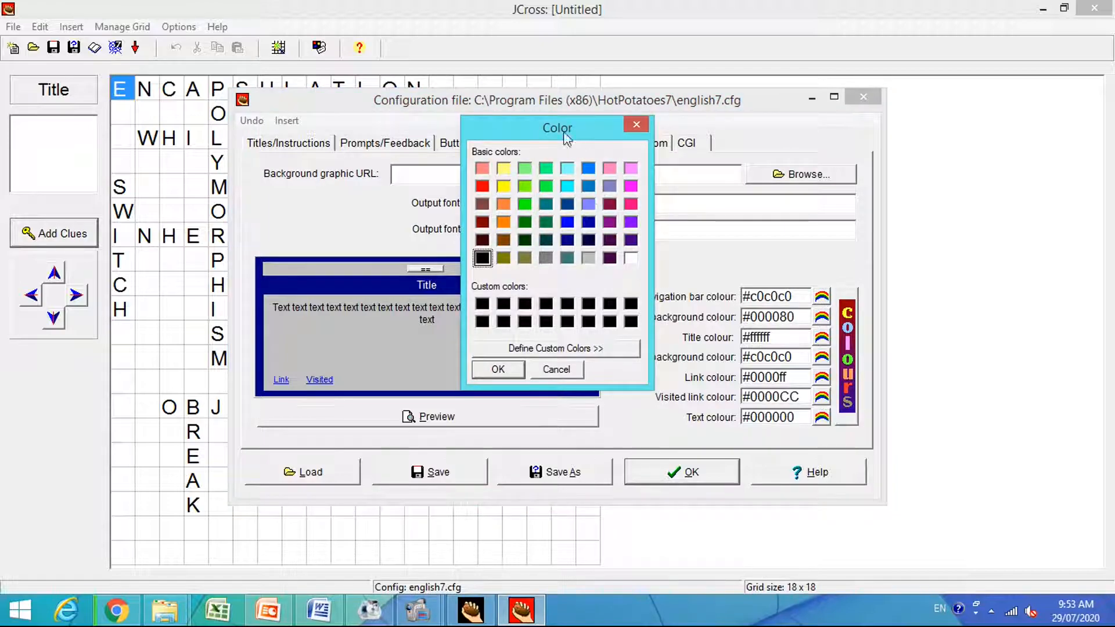
click(629, 123)
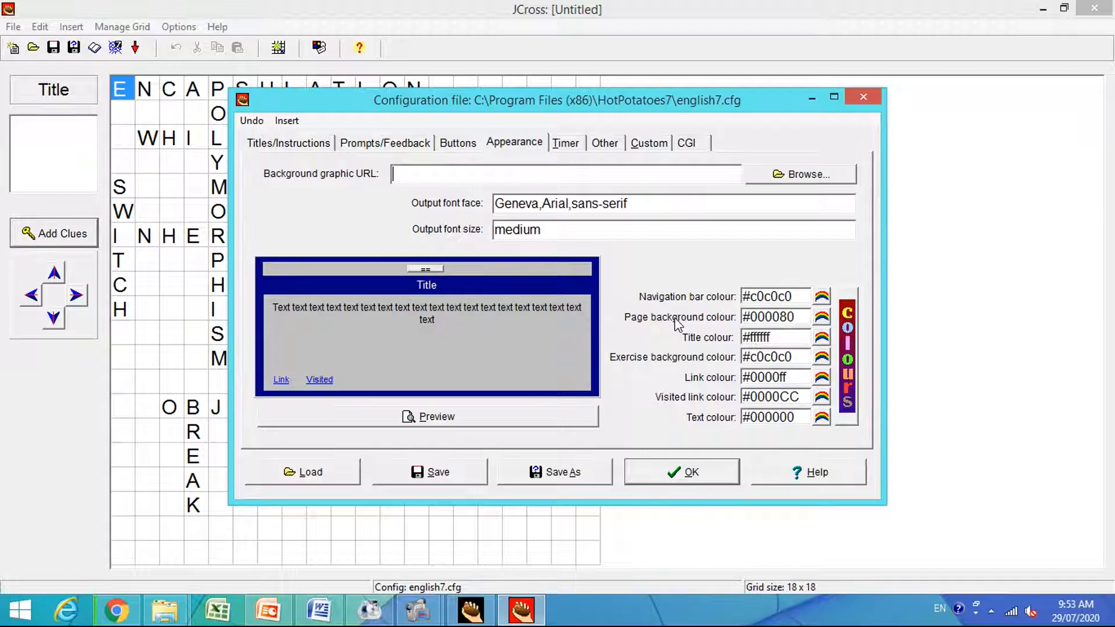
Set the page background colour to orange, #ff8040.
click(822, 318)
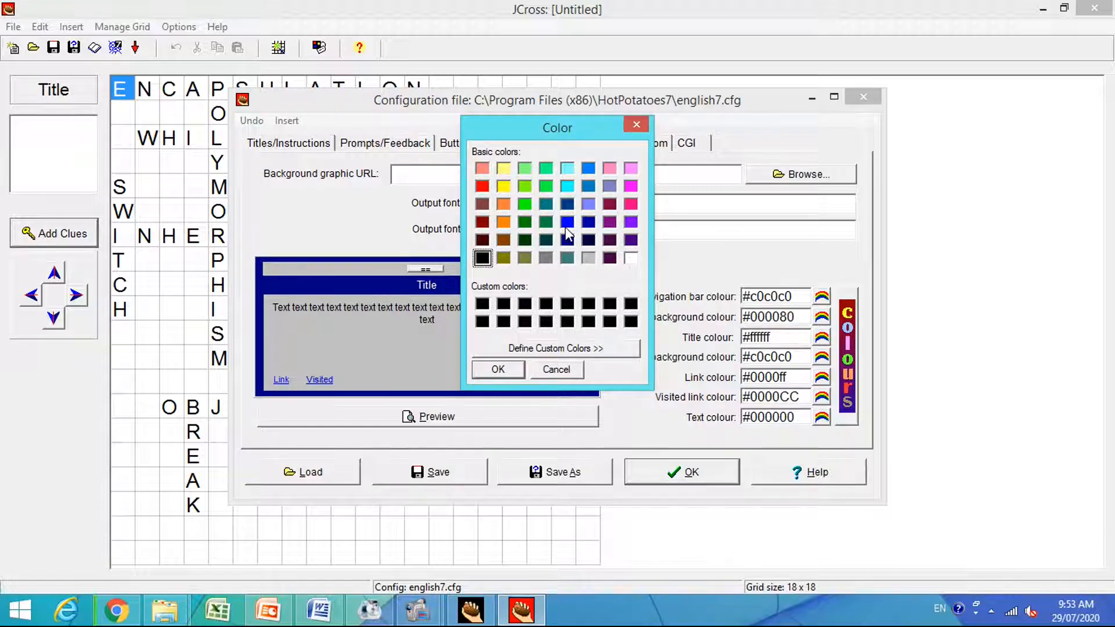
click(503, 204)
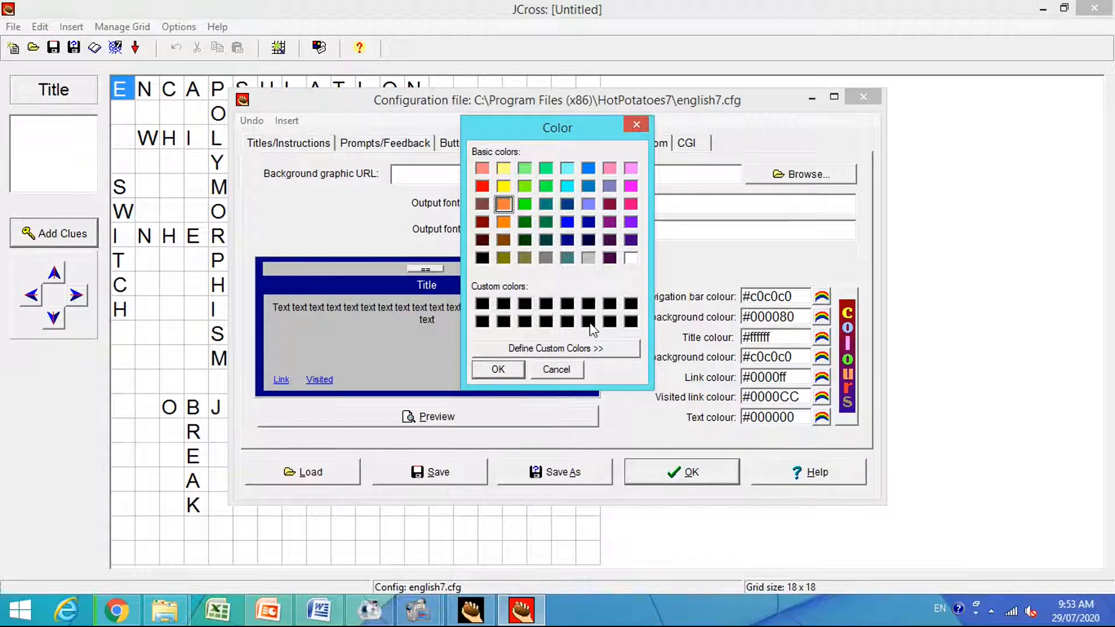
click(507, 369)
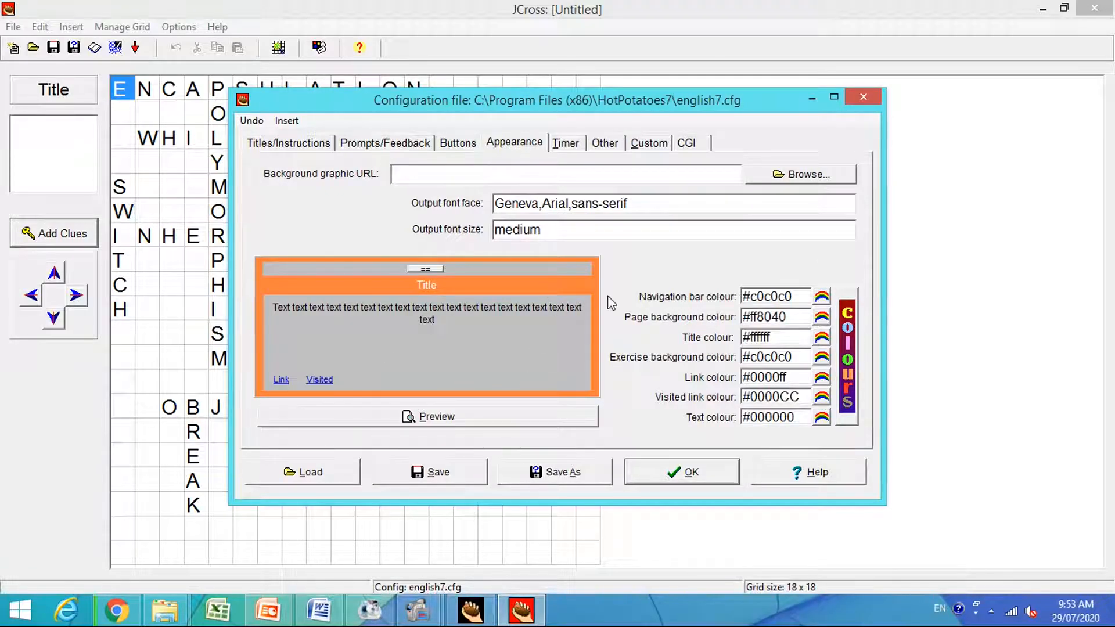
Set the page background colour to dark blue, #0000a0.
click(821, 316)
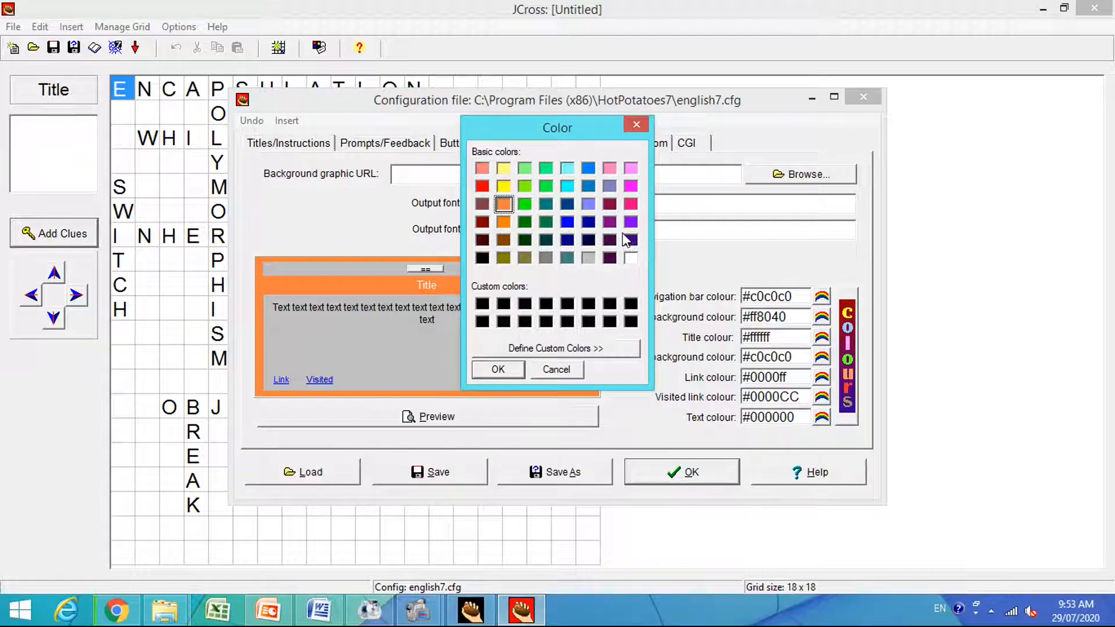
click(589, 224)
click(513, 370)
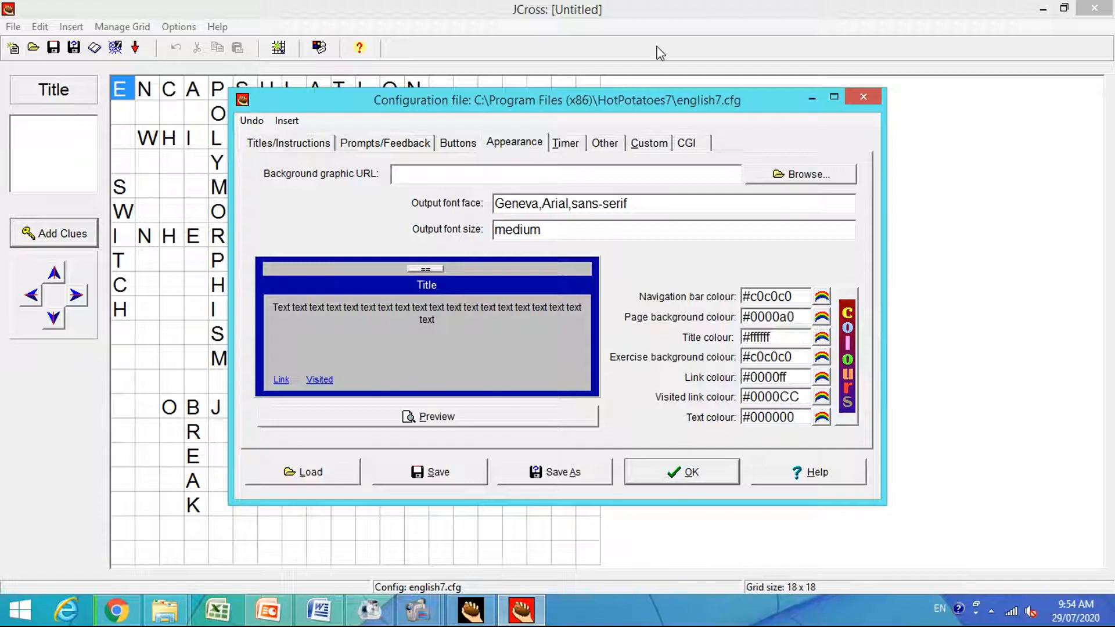
Enable a time limit for the exercise and raise its number of minutes.
click(571, 148)
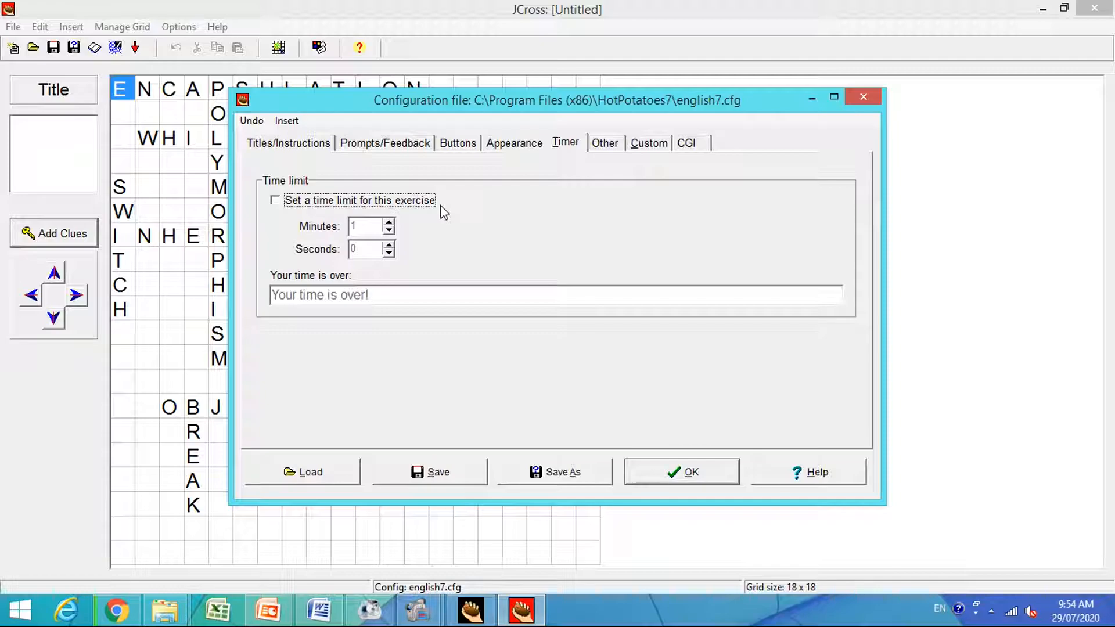
click(276, 203)
click(276, 203)
click(275, 201)
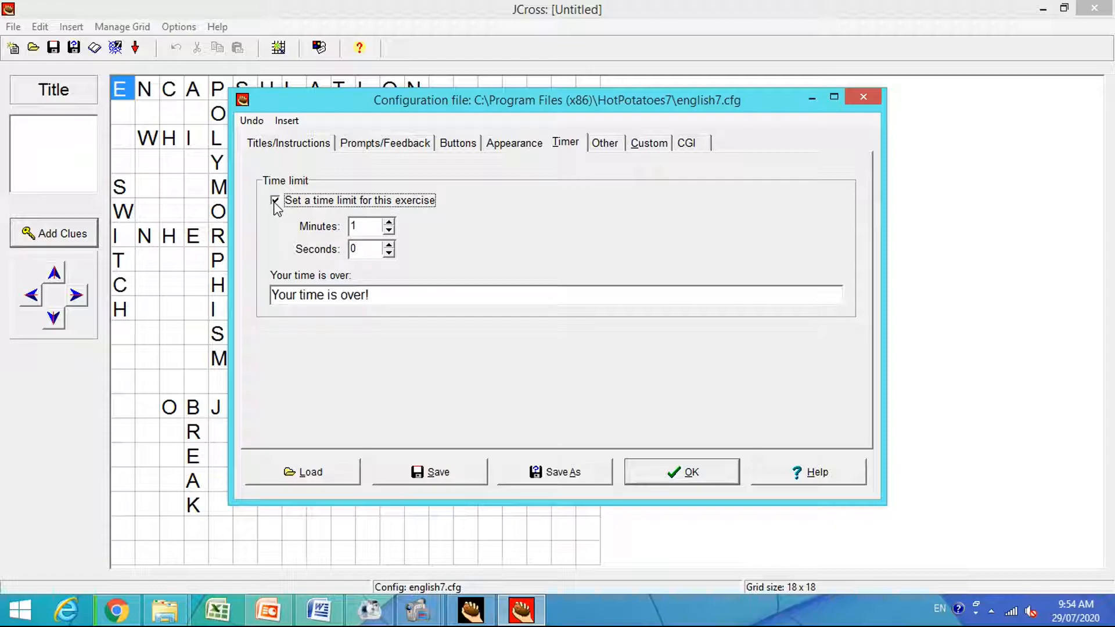
click(371, 227)
click(389, 223)
click(389, 223)
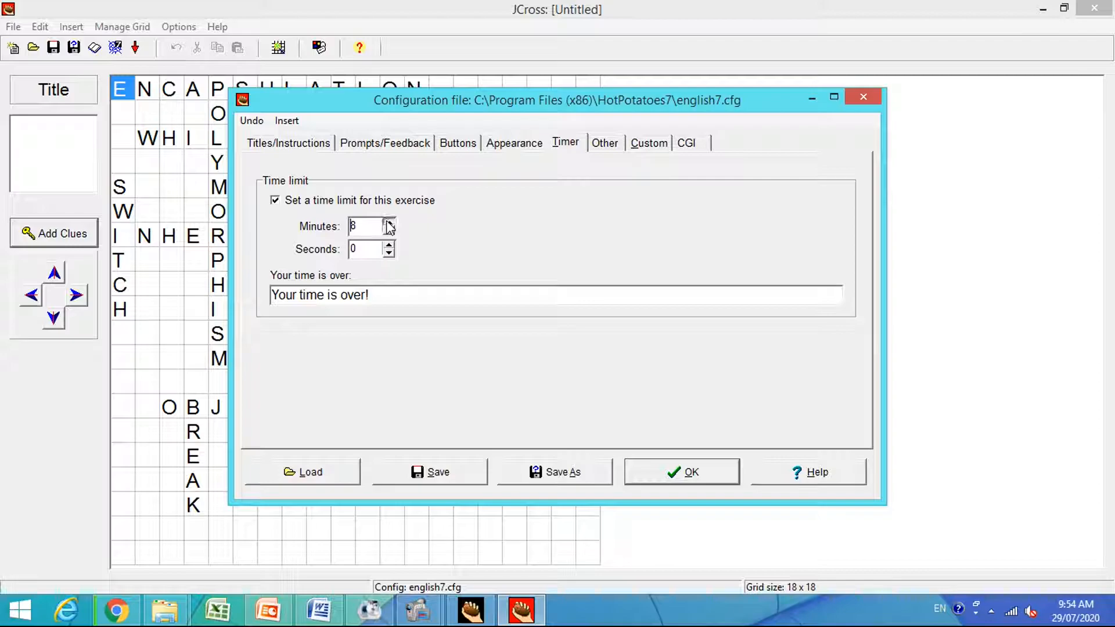
click(389, 223)
click(389, 223)
click(389, 223)
Review the time-over message and lower the exercise's time limit to 2 minutes.
click(413, 301)
drag(277, 295, 377, 294)
click(396, 298)
click(389, 230)
click(389, 230)
click(388, 230)
click(388, 229)
click(388, 230)
click(388, 230)
click(389, 230)
click(388, 229)
Review the SCORM and clue display options, the user-defined strings and the CGI result submission settings.
click(609, 145)
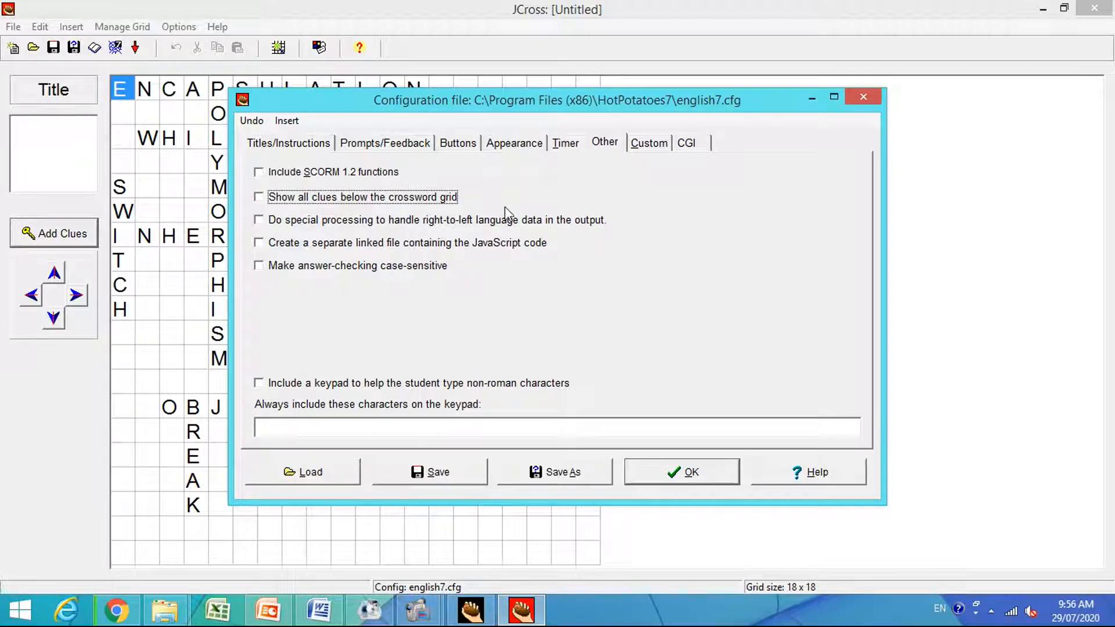
click(641, 146)
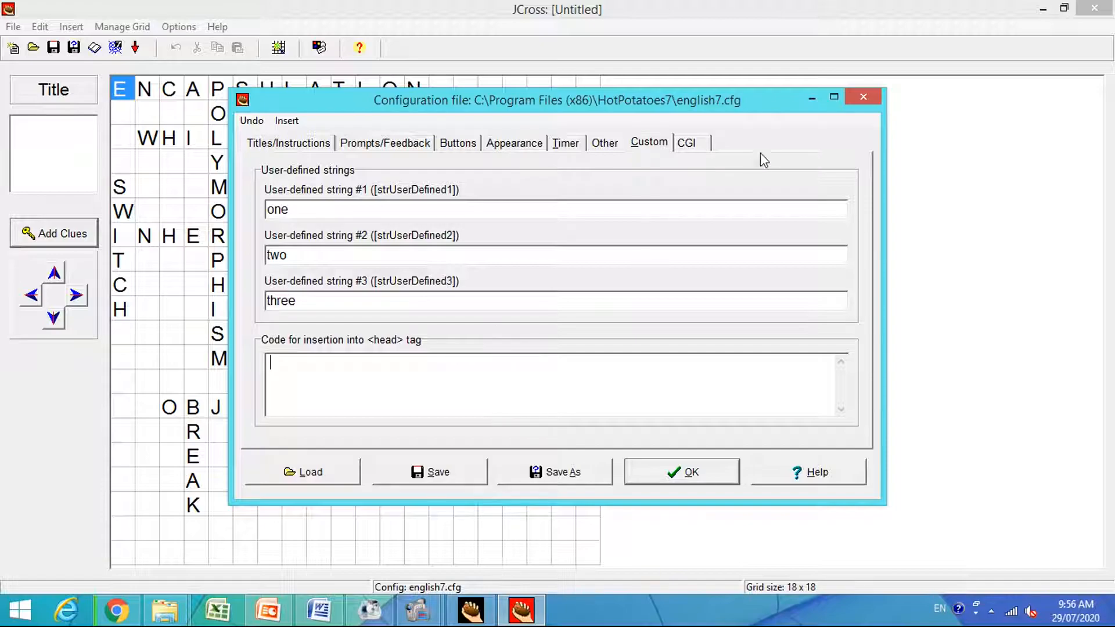
click(679, 144)
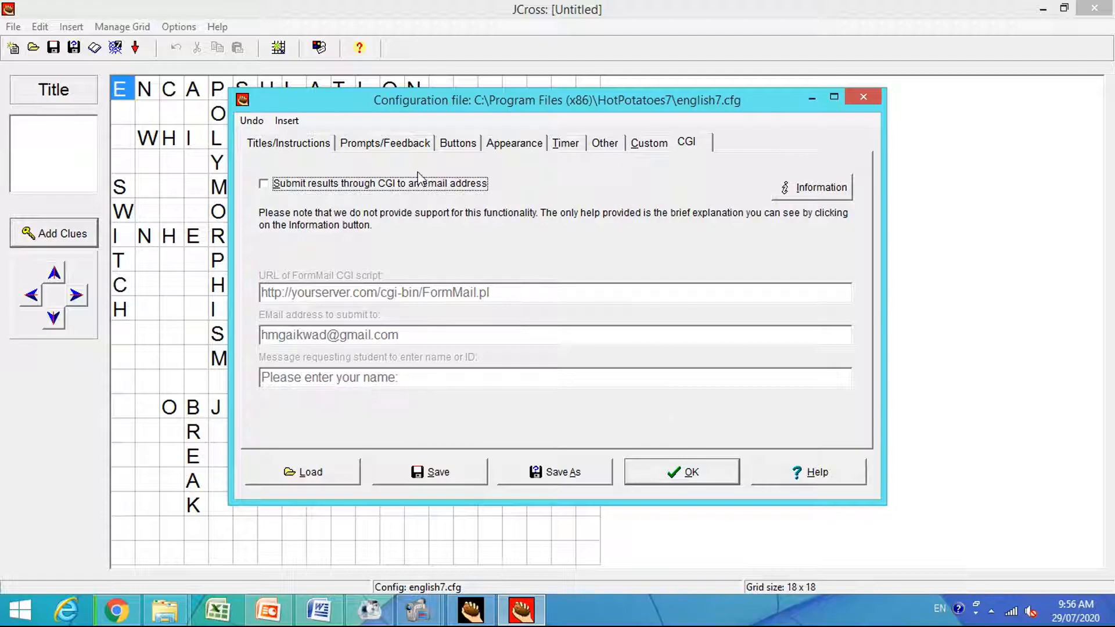
Recheck the instructions, prompts, button captions, appearance and timer settings, then save the configuration file and close the configuration.
click(288, 143)
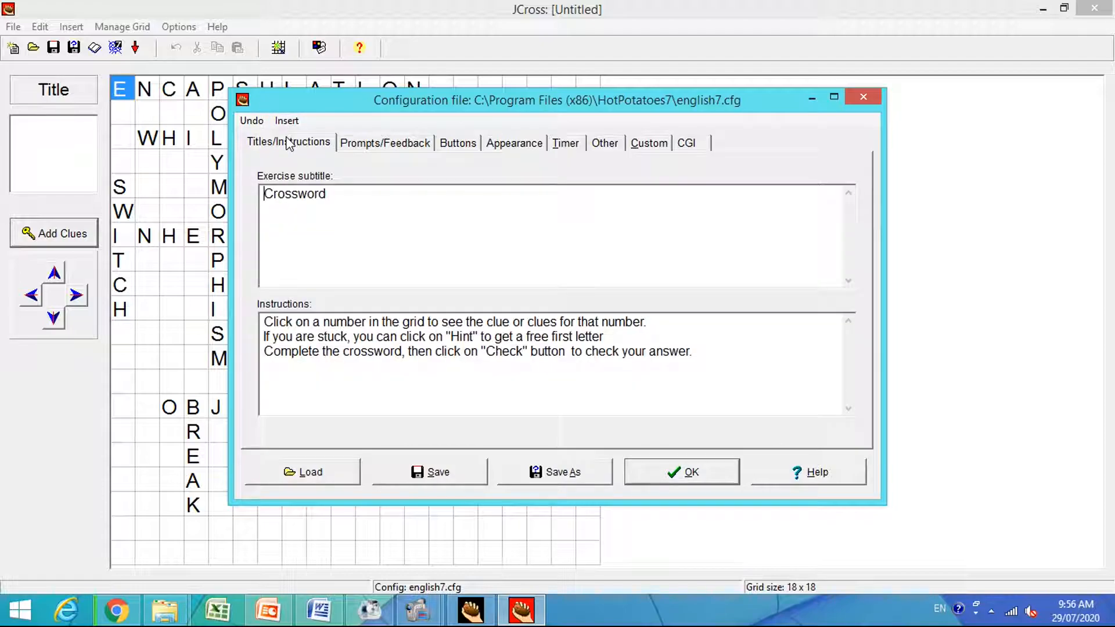
click(368, 145)
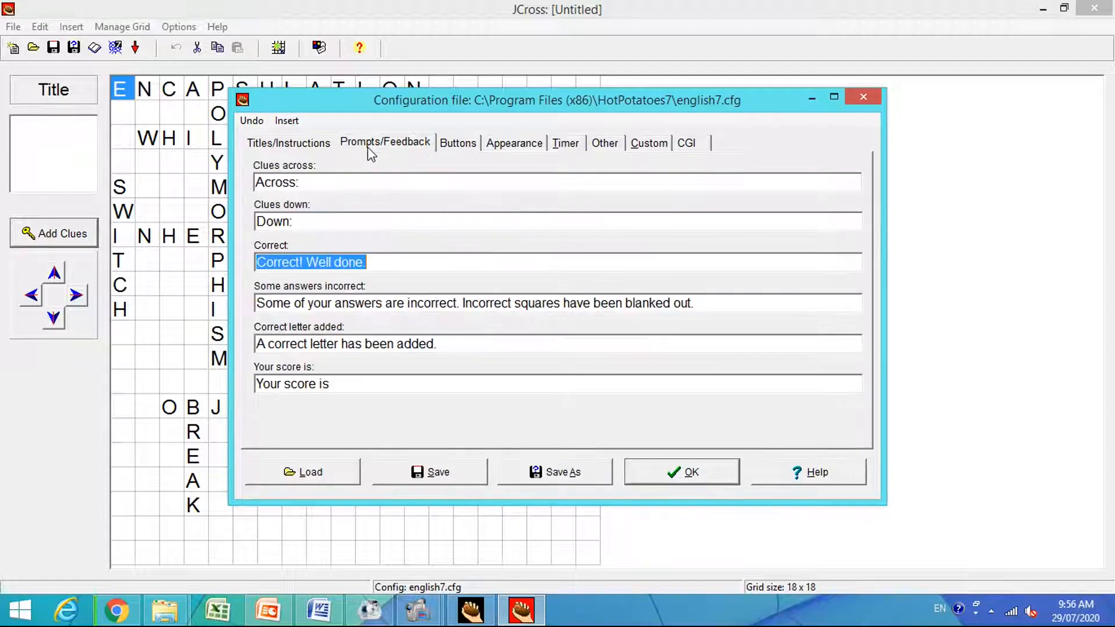
click(459, 144)
click(505, 150)
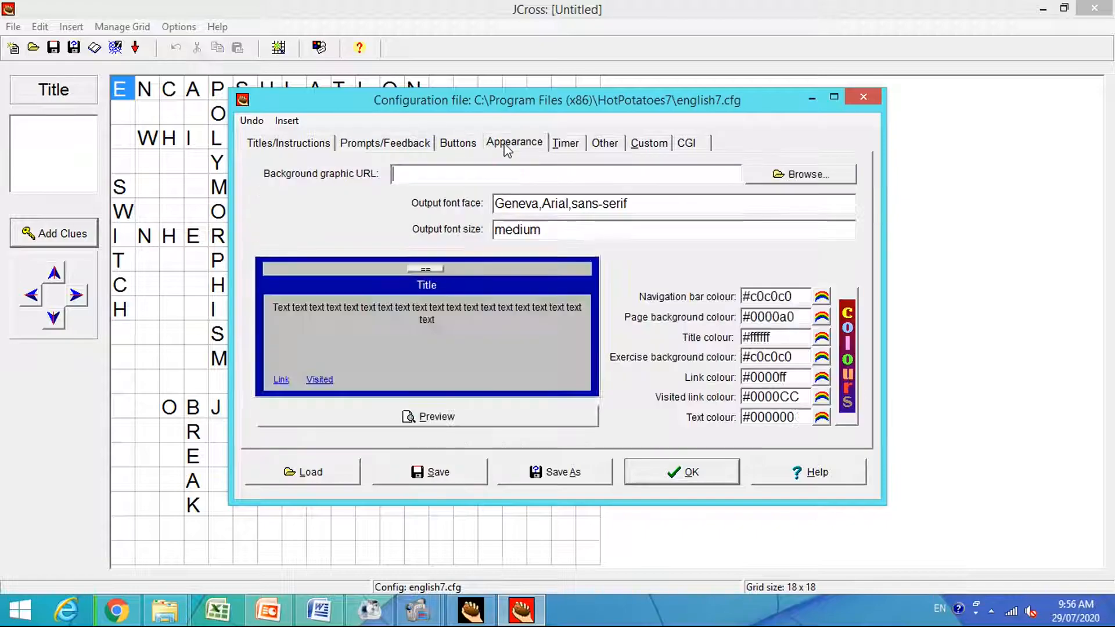
click(573, 149)
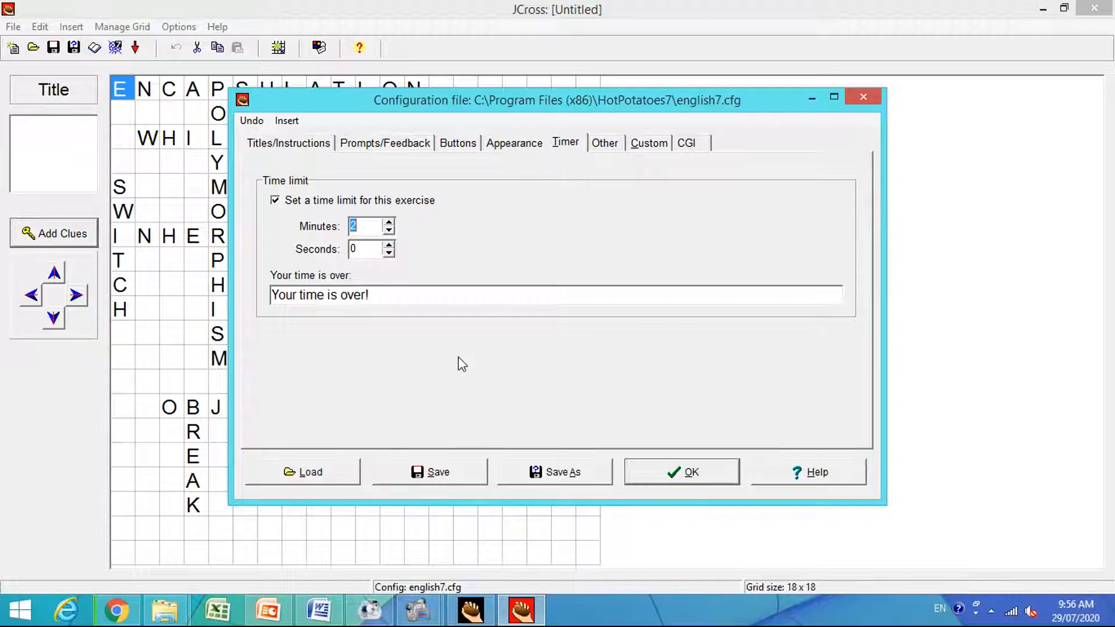
click(427, 473)
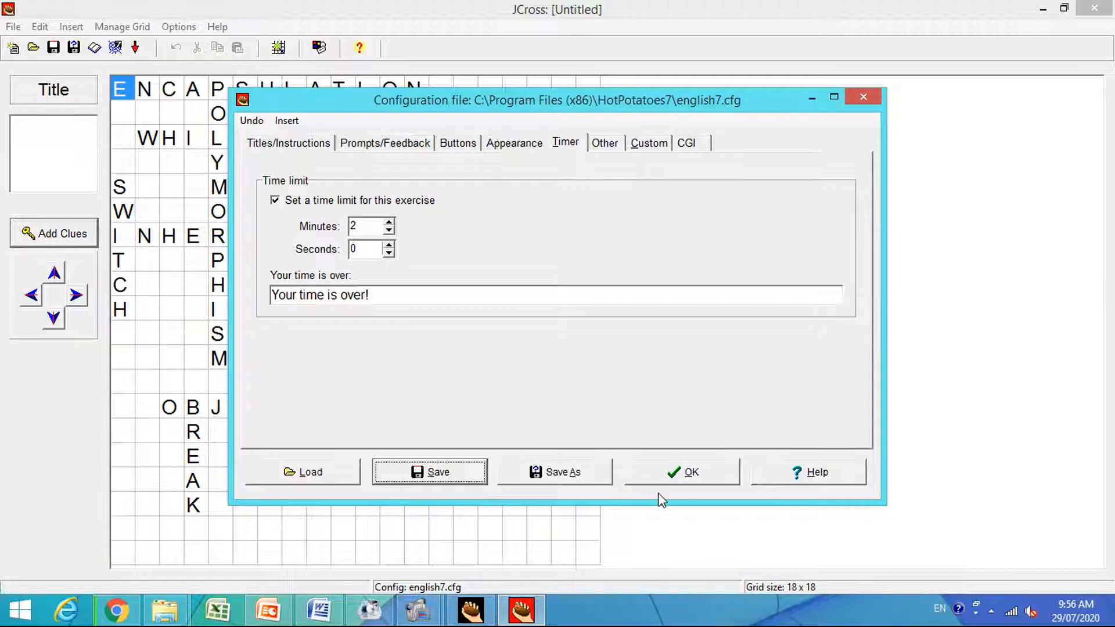
click(677, 483)
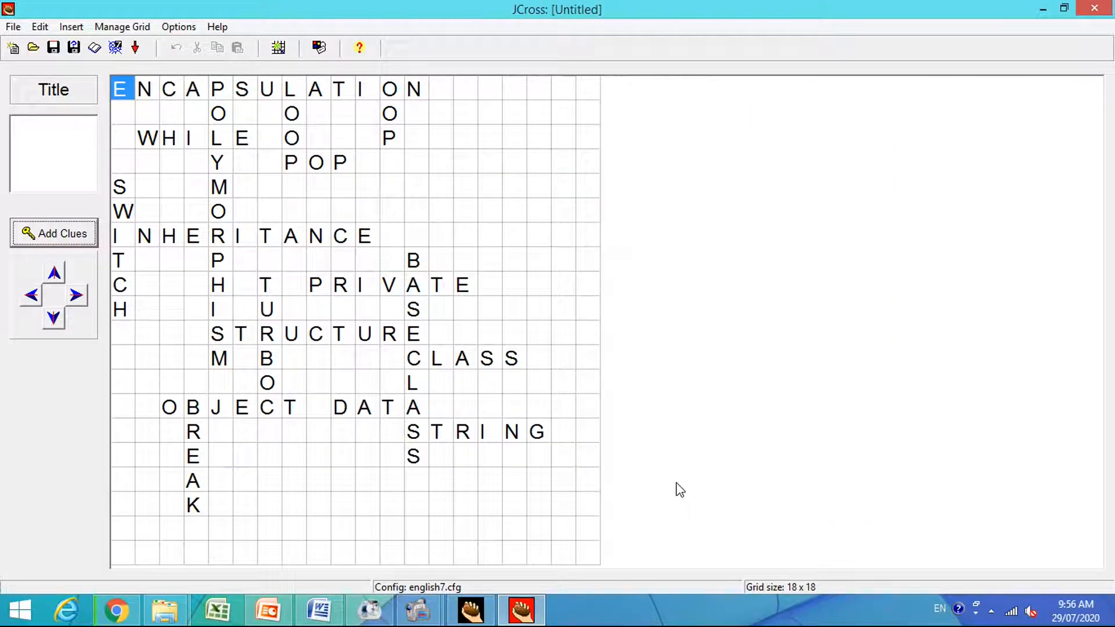
Try to create a standard-format web page from the crossword.
click(12, 27)
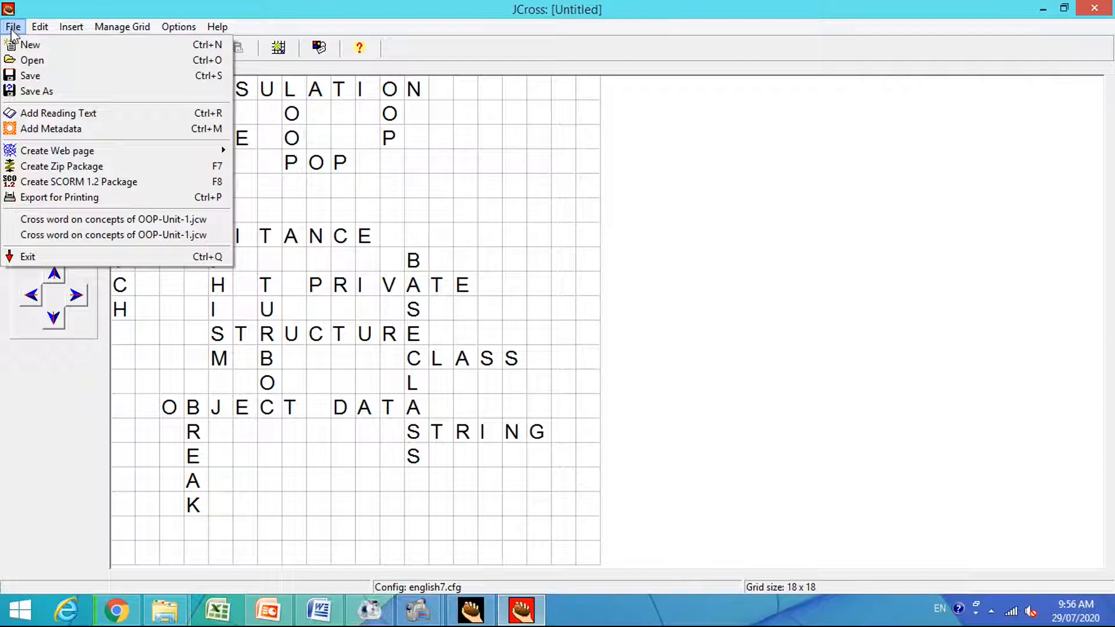
mouse_move(42, 156)
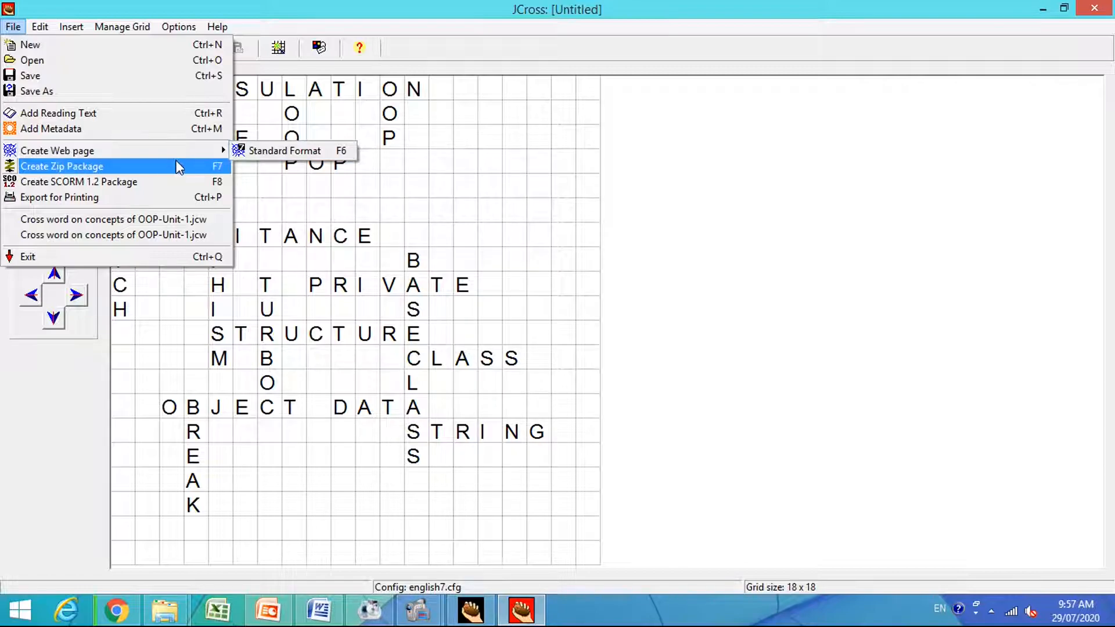
click(311, 160)
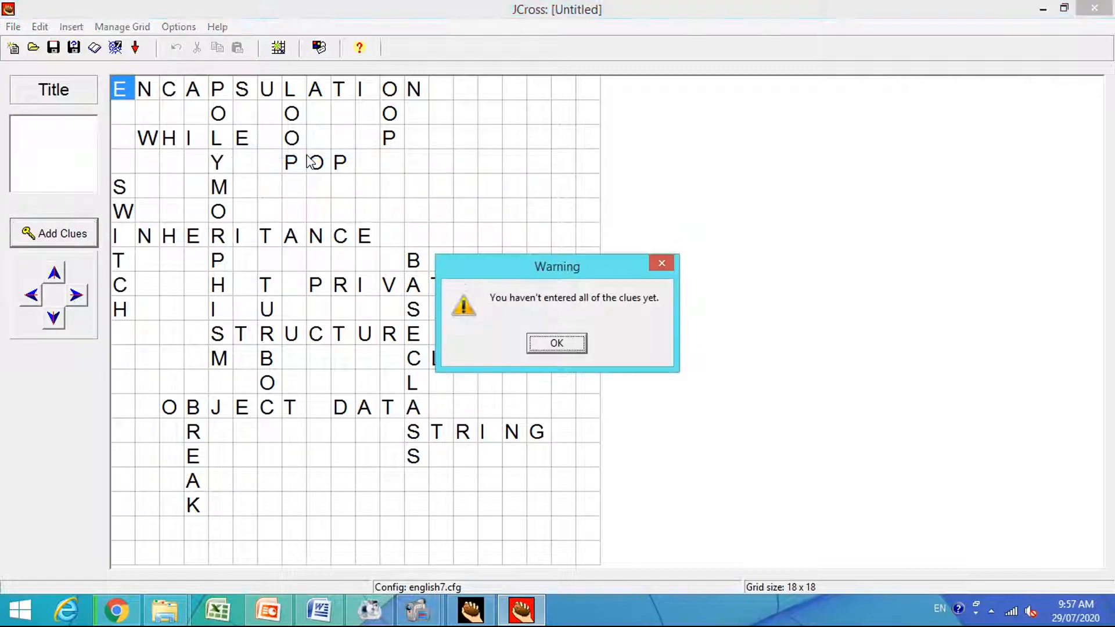
click(557, 343)
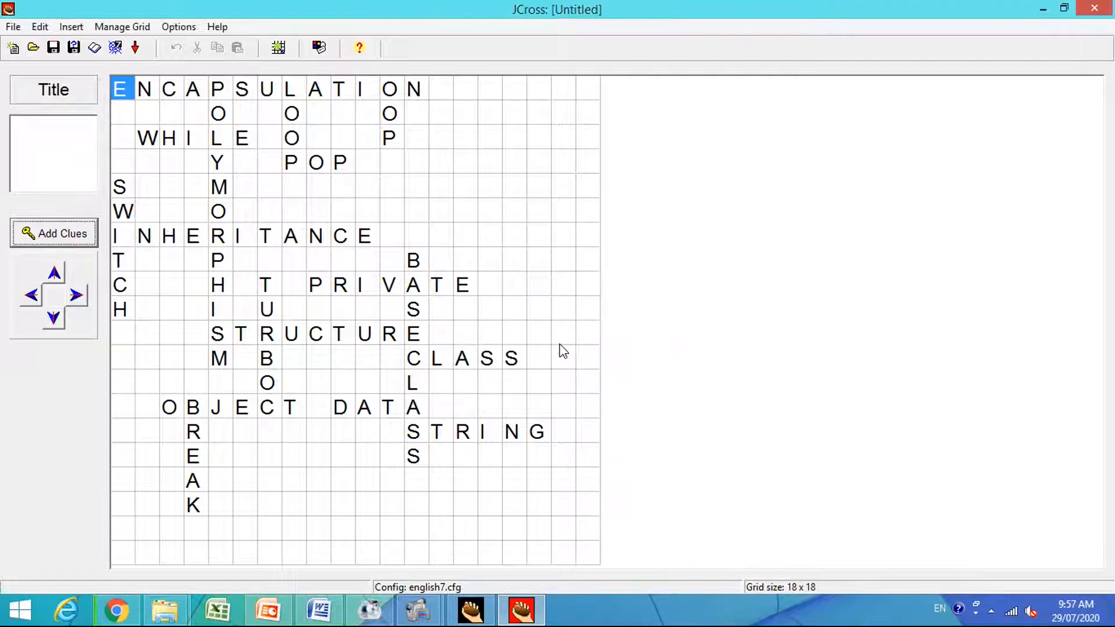
click(12, 27)
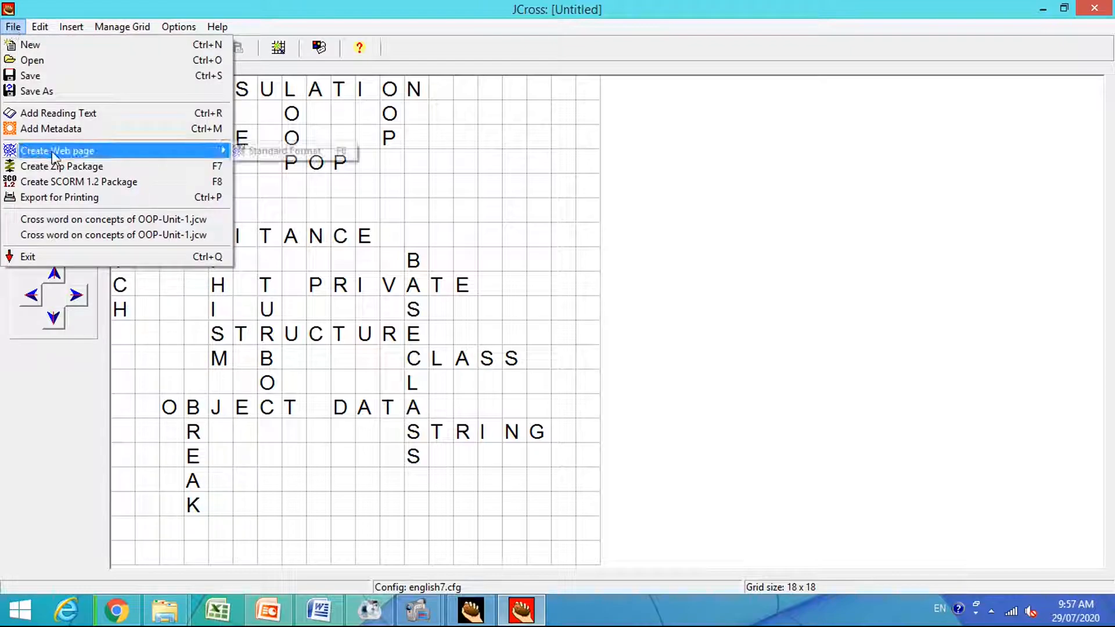
mouse_move(191, 156)
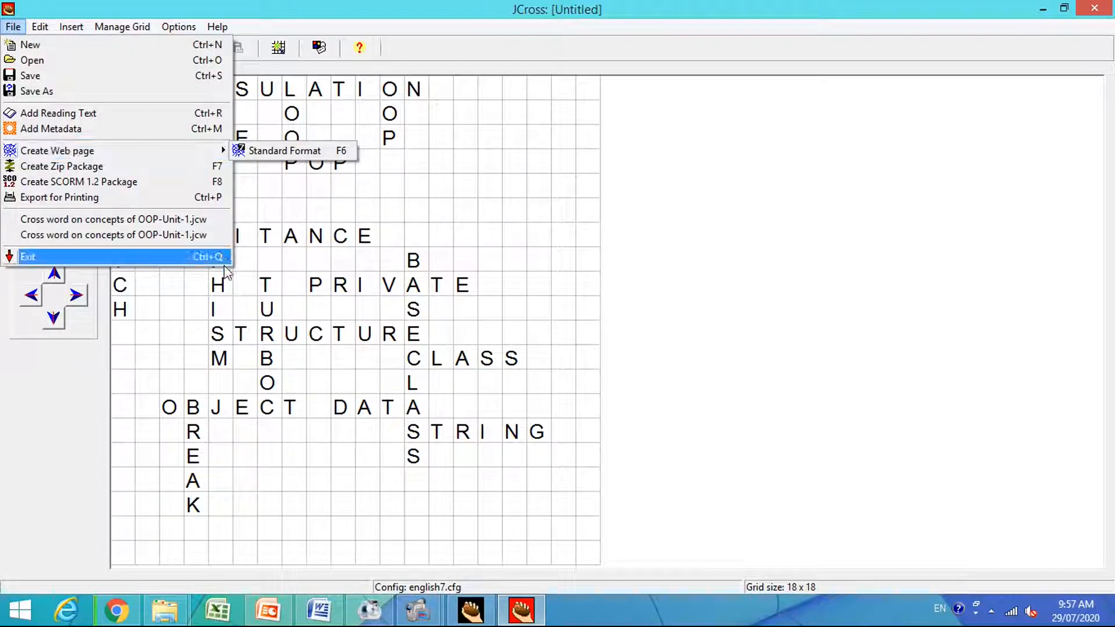
click(271, 434)
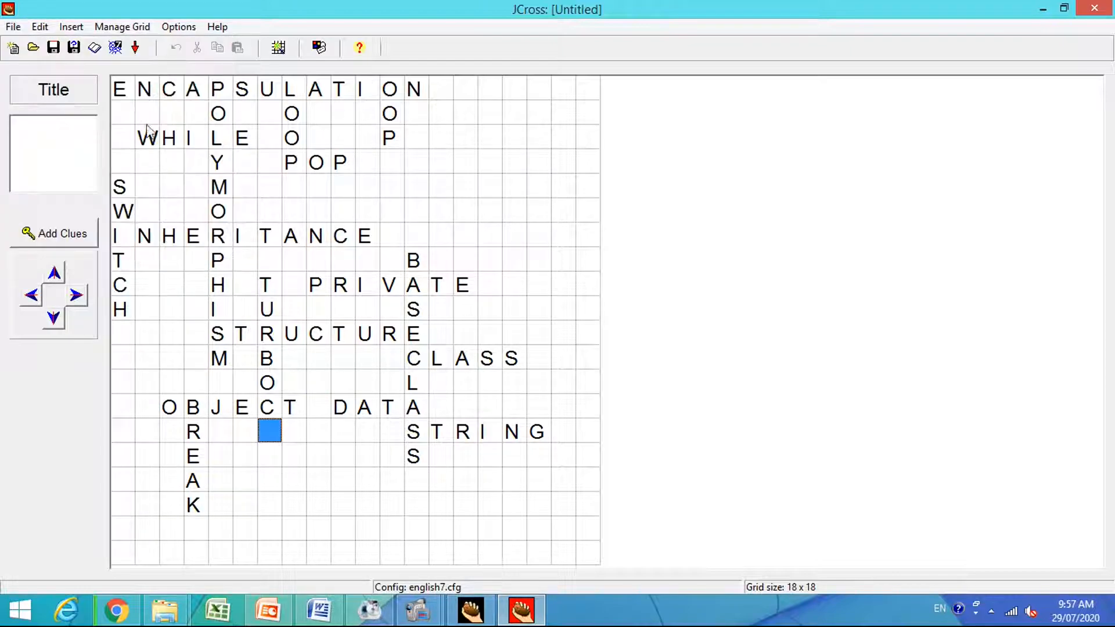
Check the crossword's word list in the Automatic Grid-Maker and close it without remaking the grid.
click(145, 28)
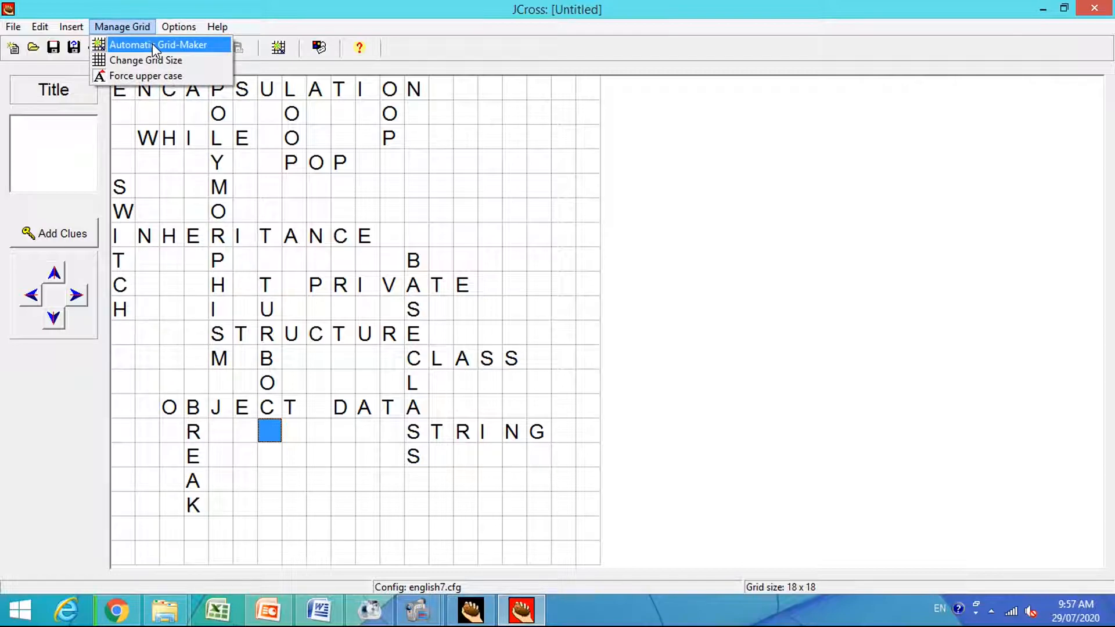
click(152, 44)
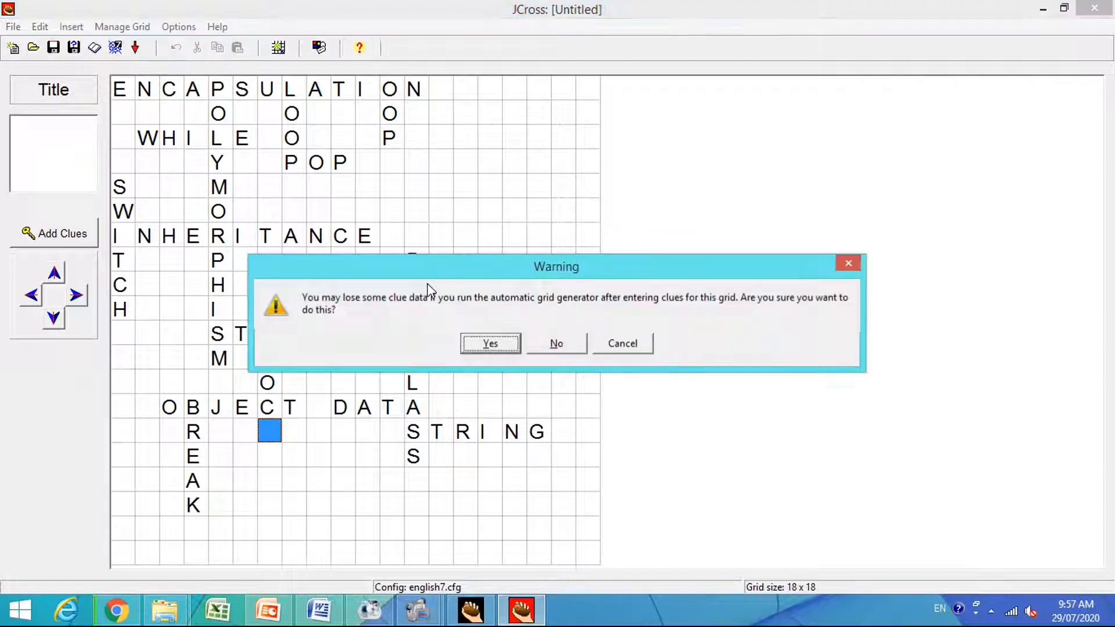
click(490, 344)
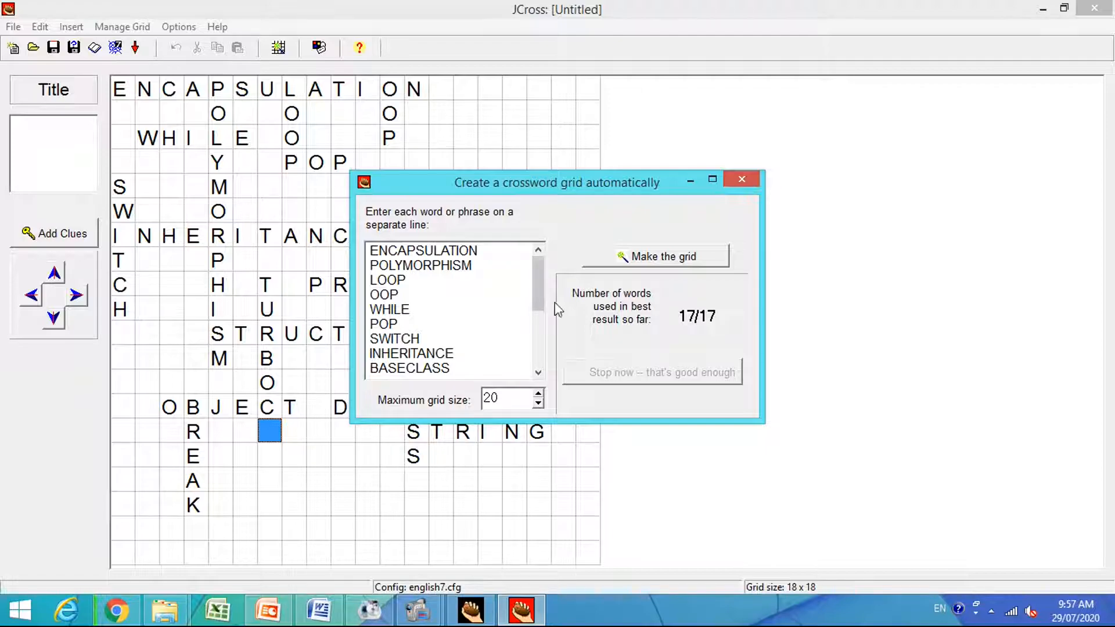
click(741, 179)
Retry exporting the crossword as a standard-format web page.
click(14, 28)
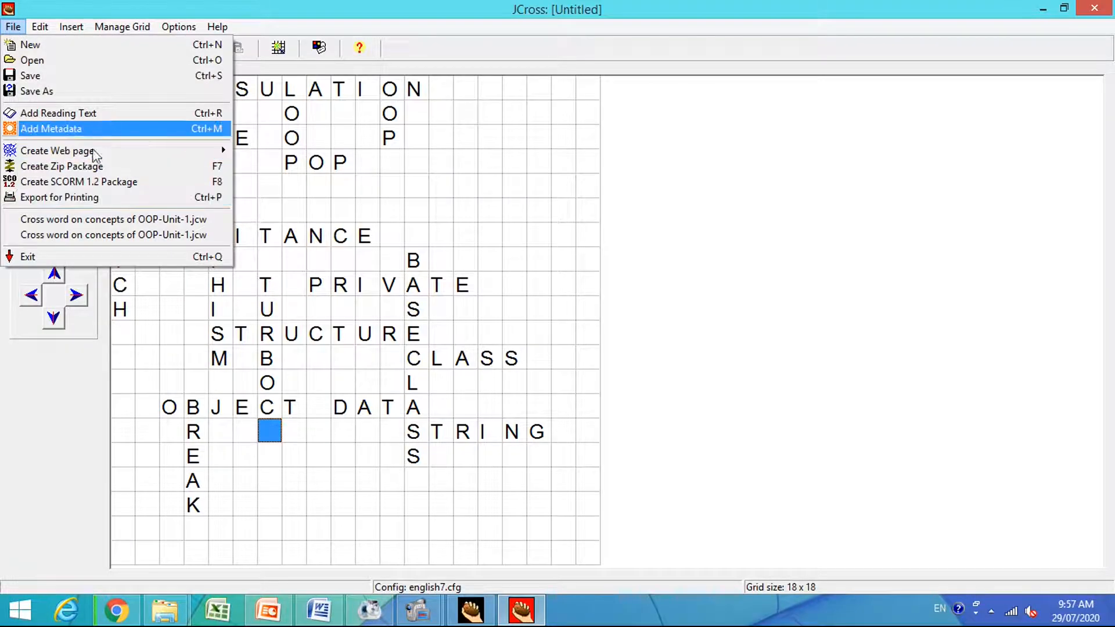
mouse_move(90, 152)
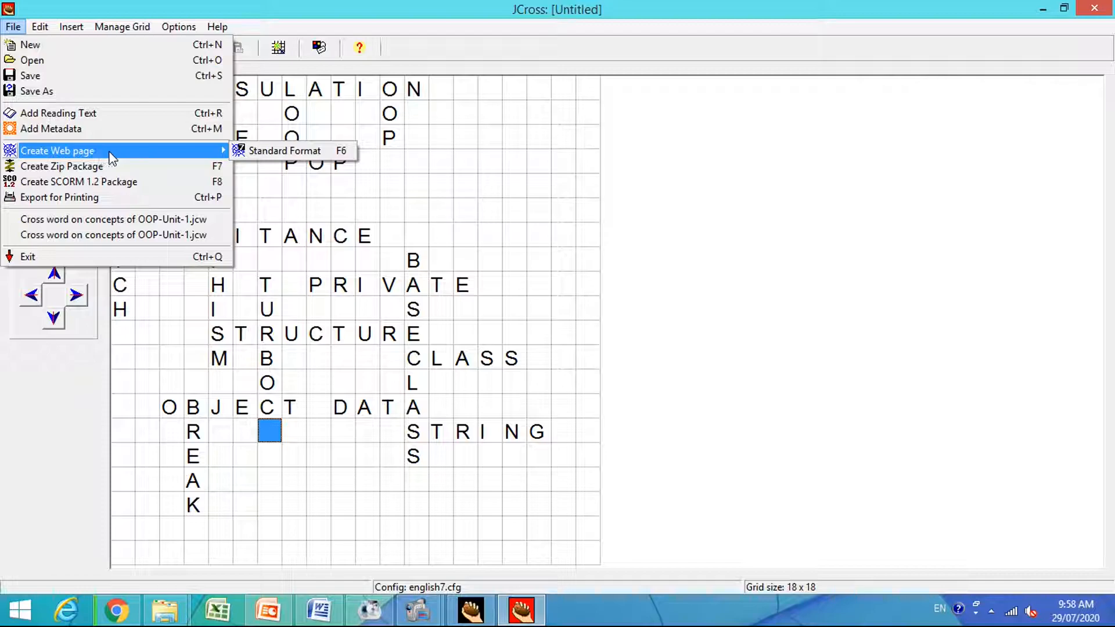
click(279, 153)
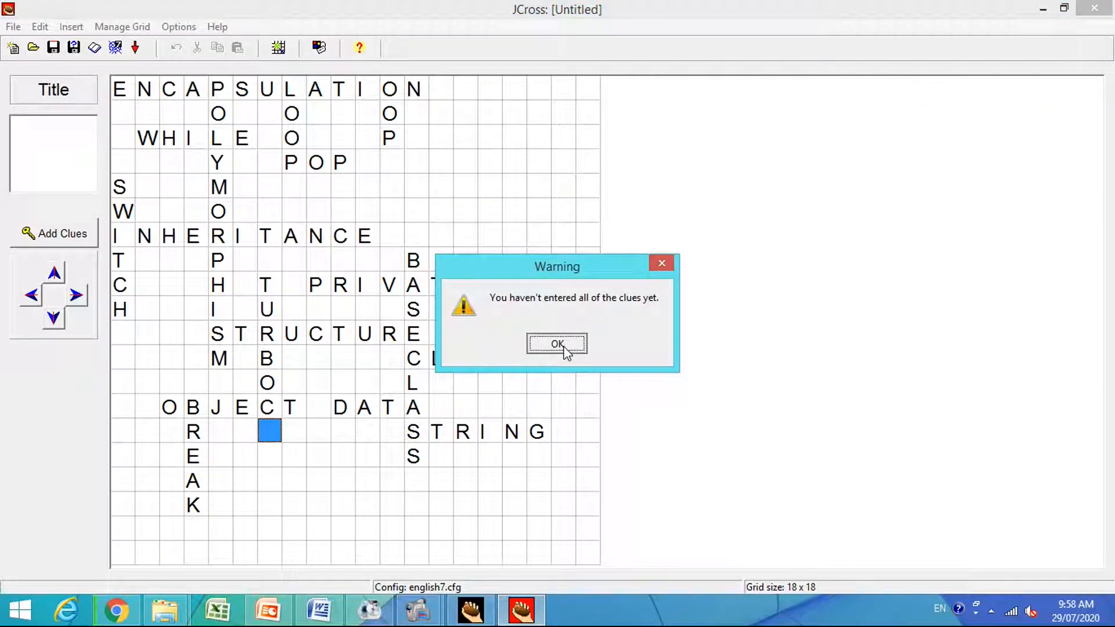
click(561, 346)
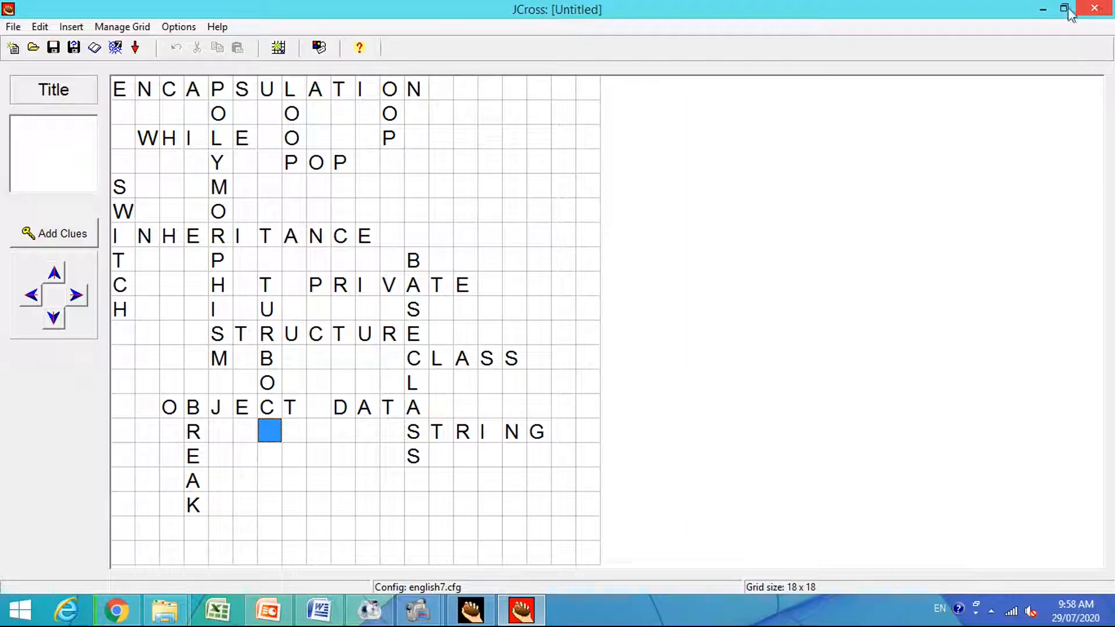
Minimize the untitled crossword and open the saved "Cross word on concepts of OOP-Unit-1" crossword from the OOP Crosswords folder in a maximized window.
click(1044, 9)
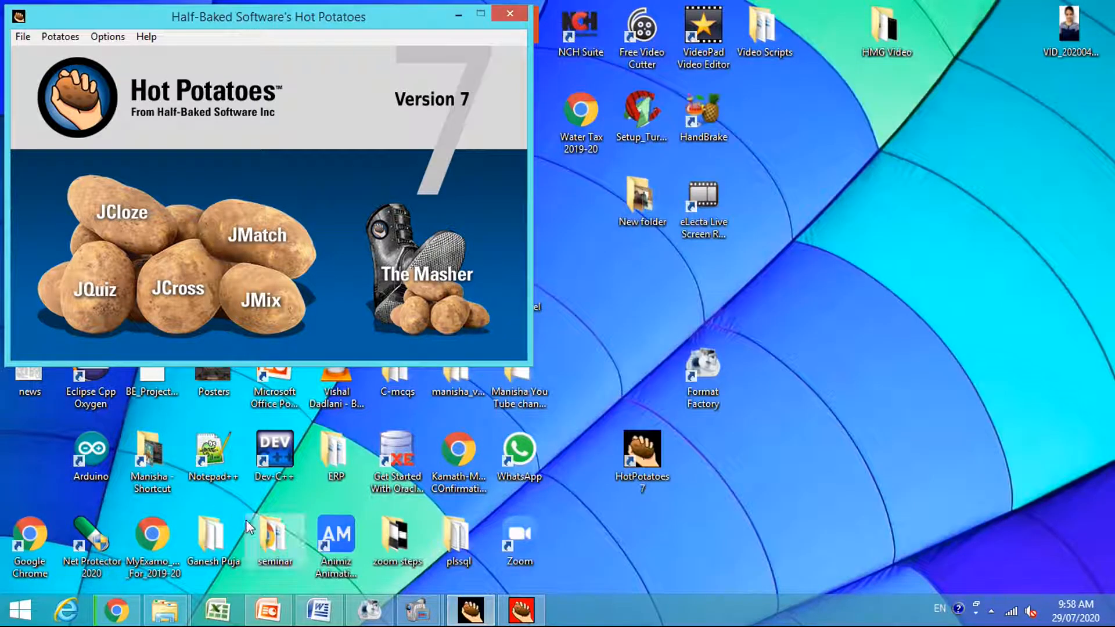
mouse_move(482, 620)
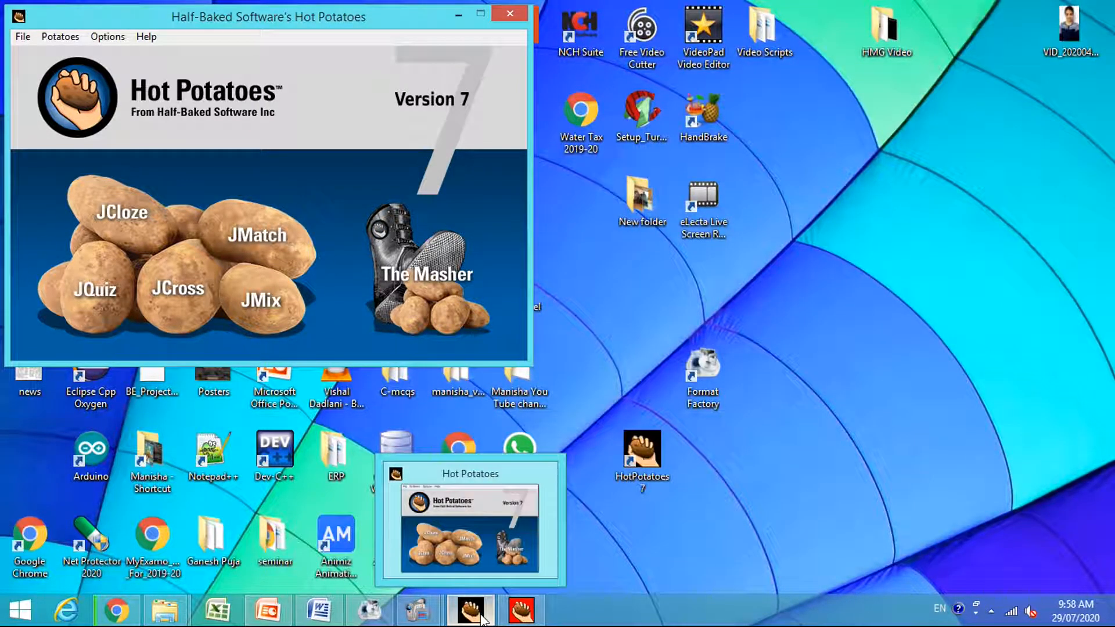
mouse_move(164, 609)
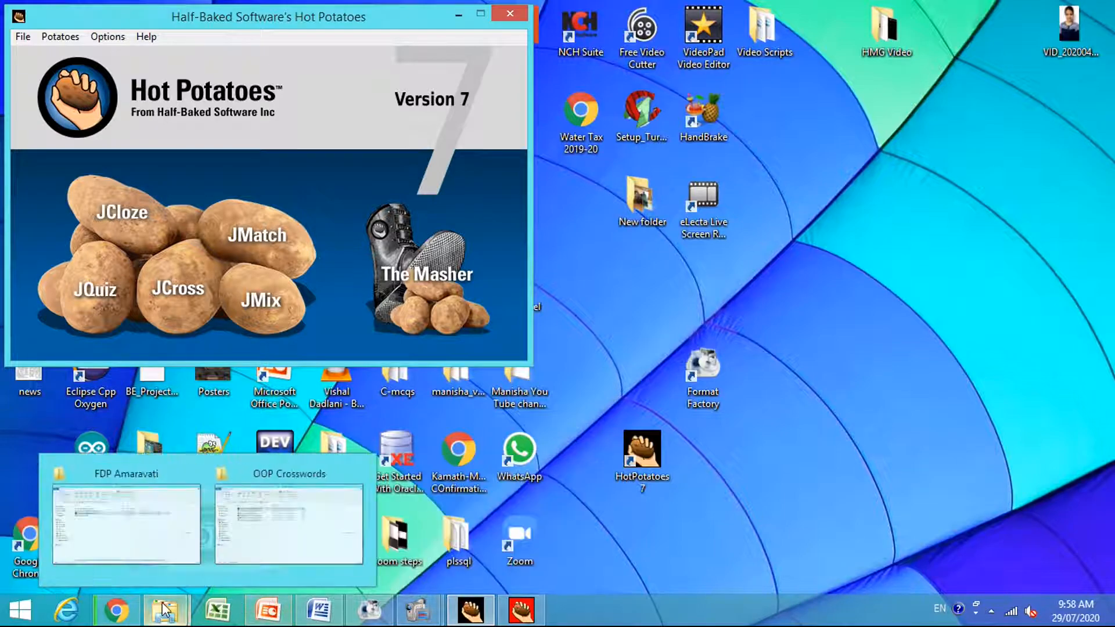
click(261, 535)
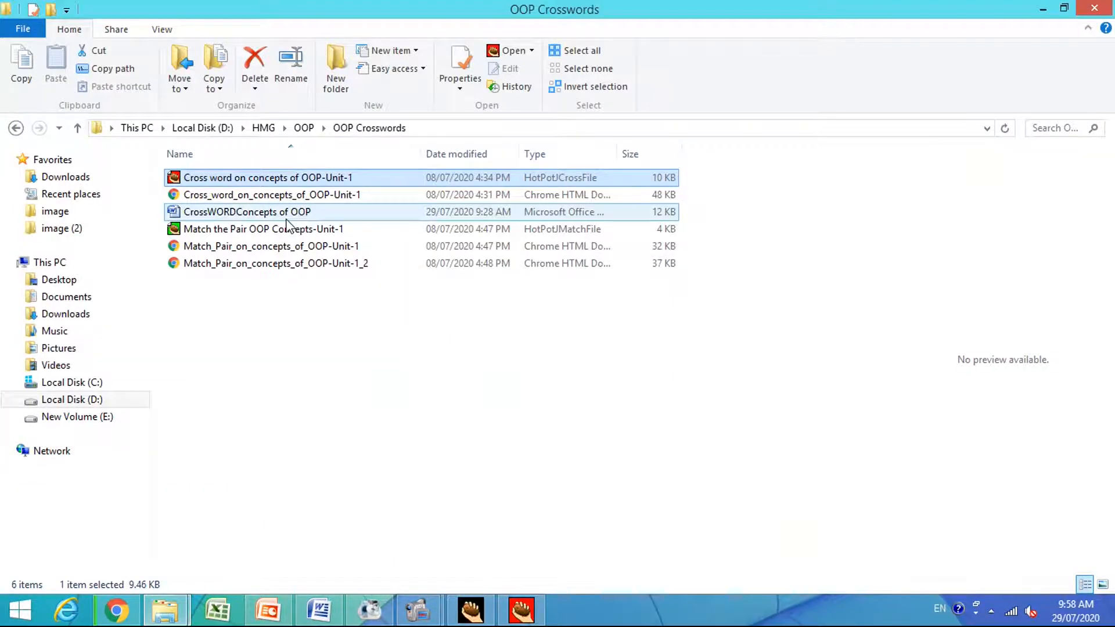
double_click(287, 180)
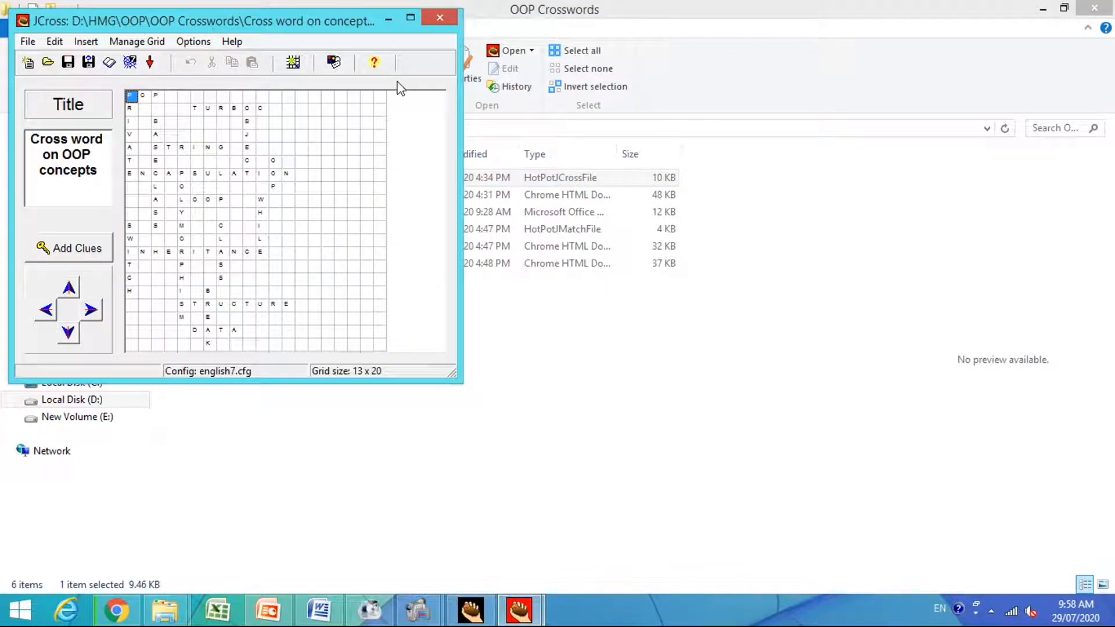
click(411, 18)
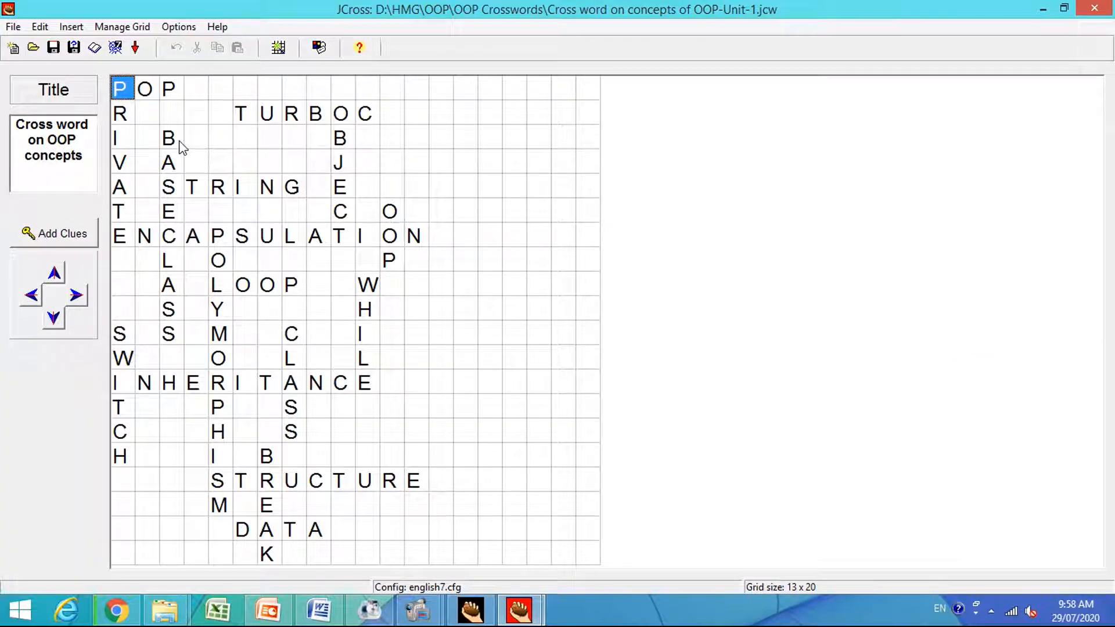
Export the crossword as a standard-format HTML page named "Cross word on concepts of OOP-Unit-1" in OOP Crosswords, keeping the spaces in the file name.
click(14, 27)
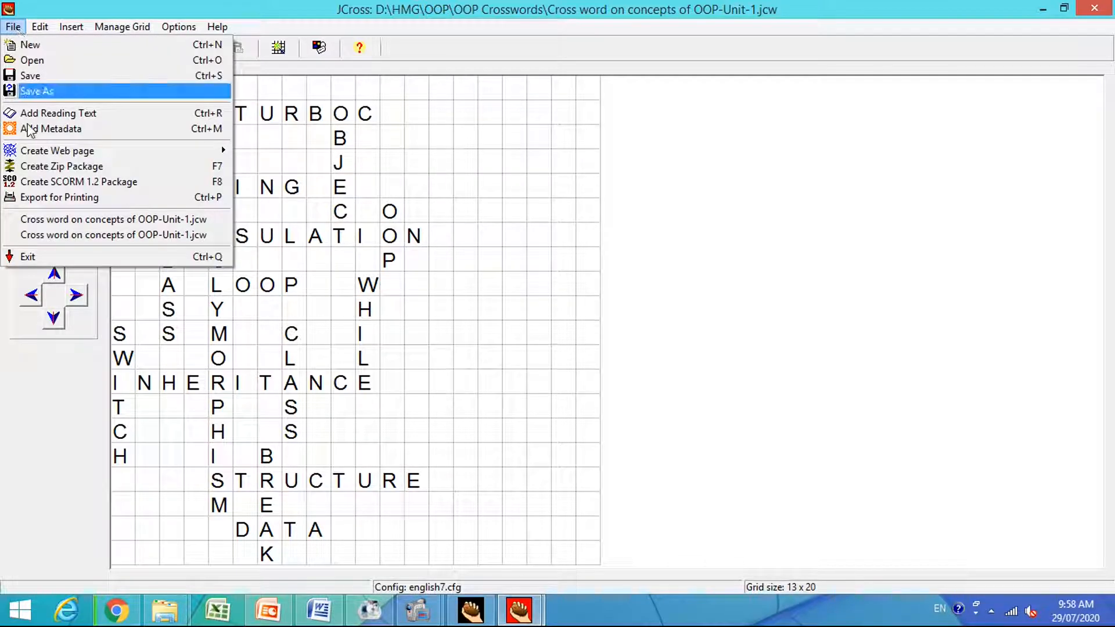
mouse_move(46, 155)
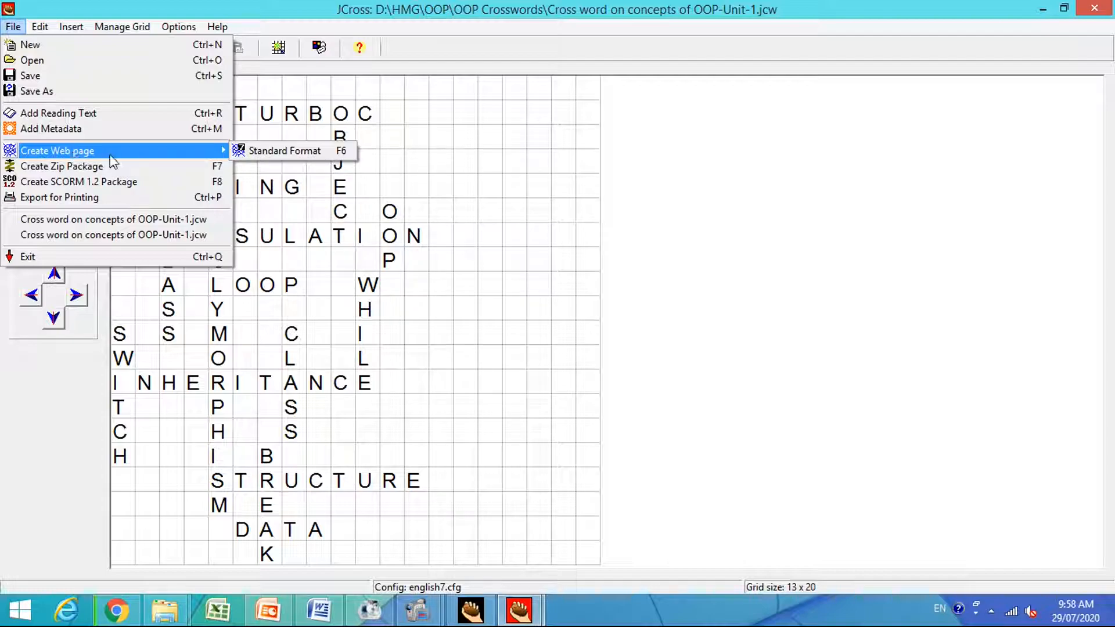
click(285, 152)
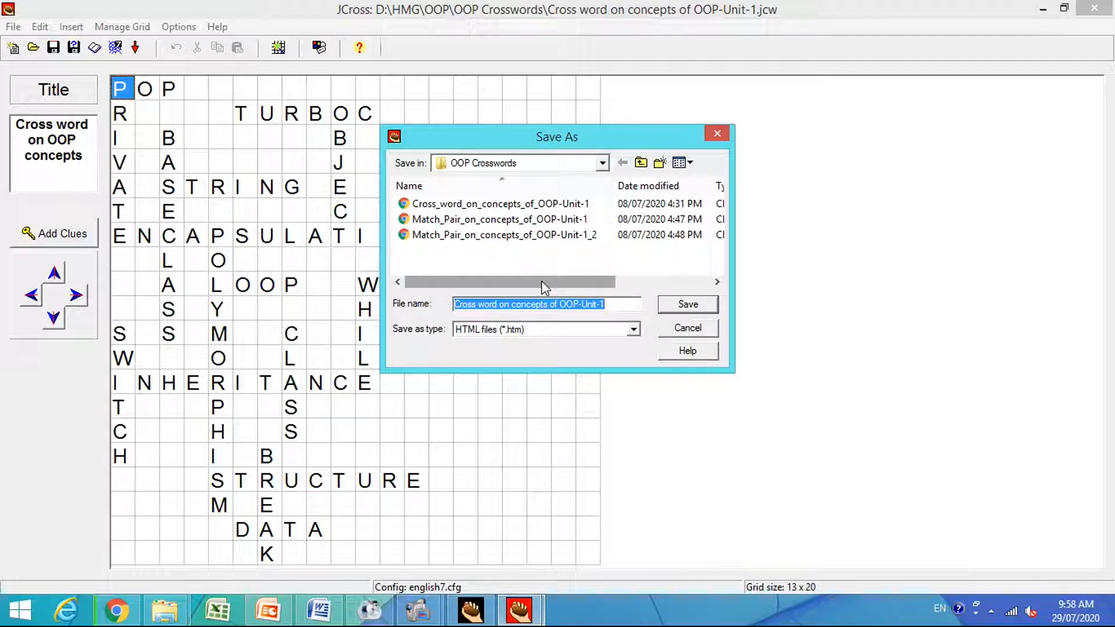
click(611, 305)
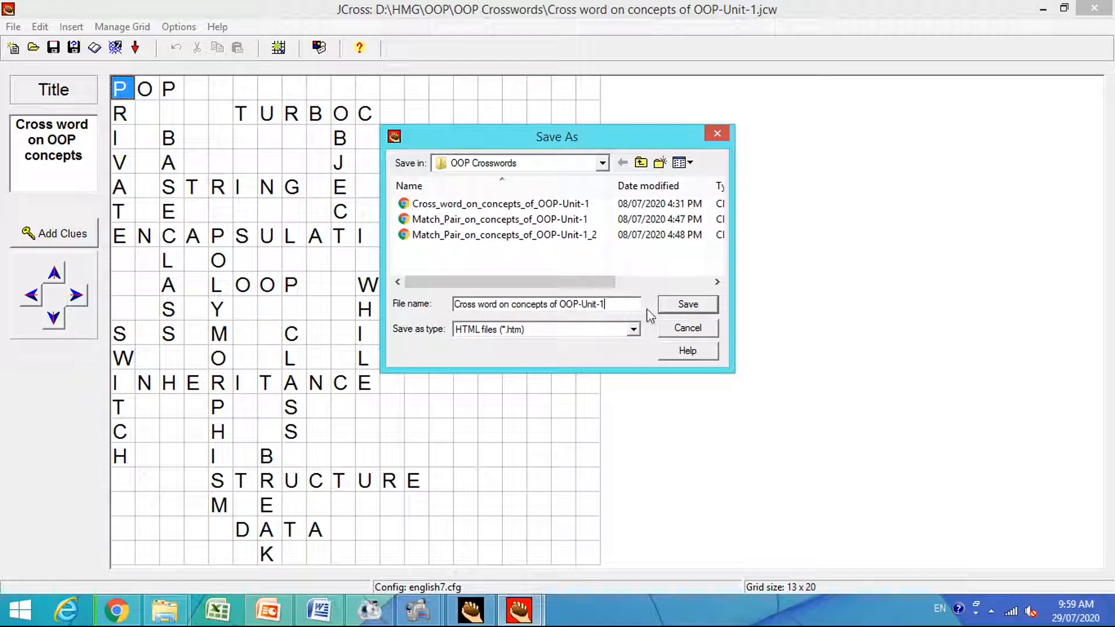
click(602, 165)
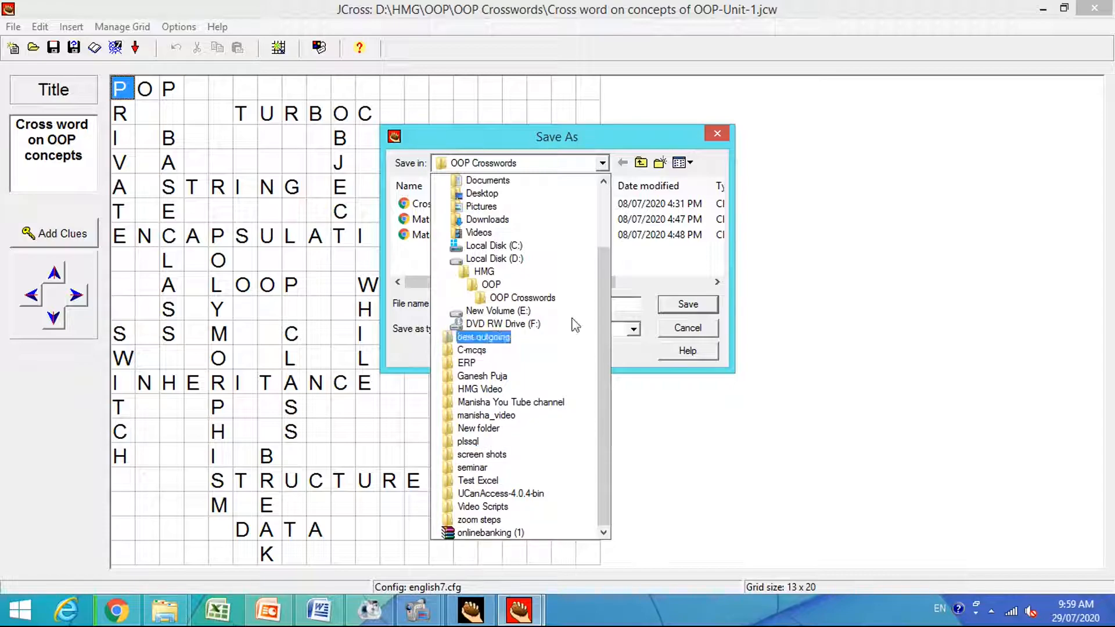
click(744, 415)
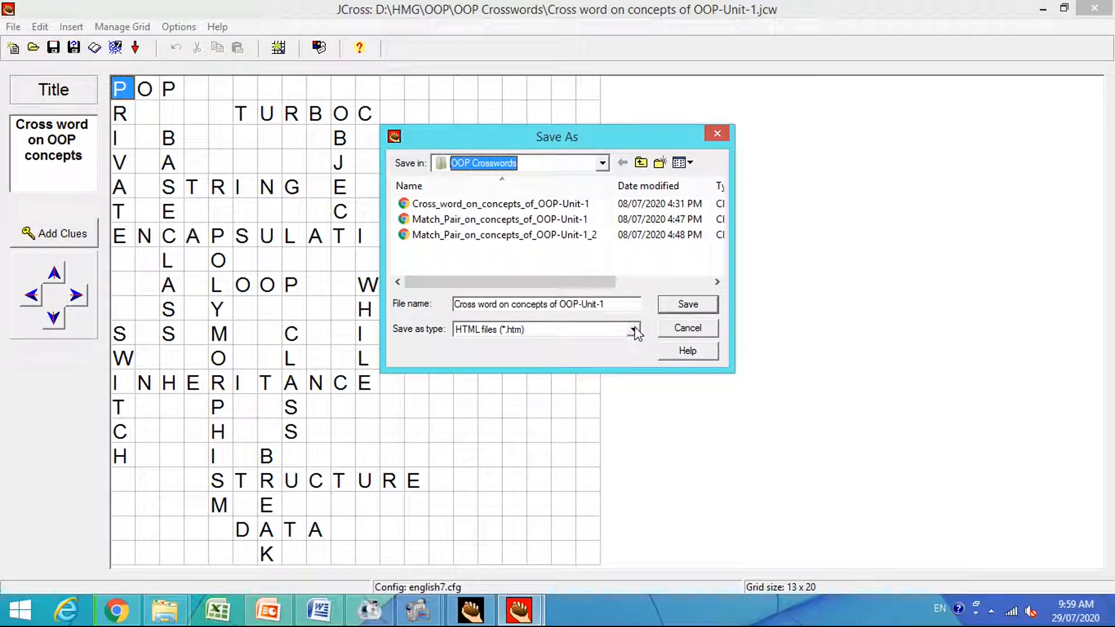
click(598, 333)
click(501, 344)
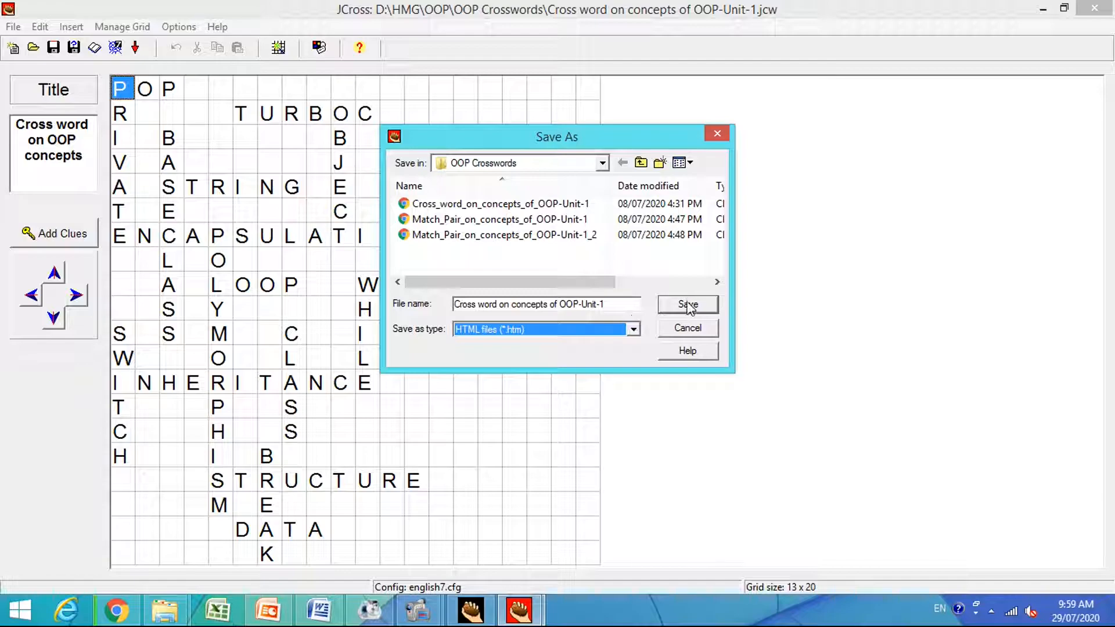
click(689, 306)
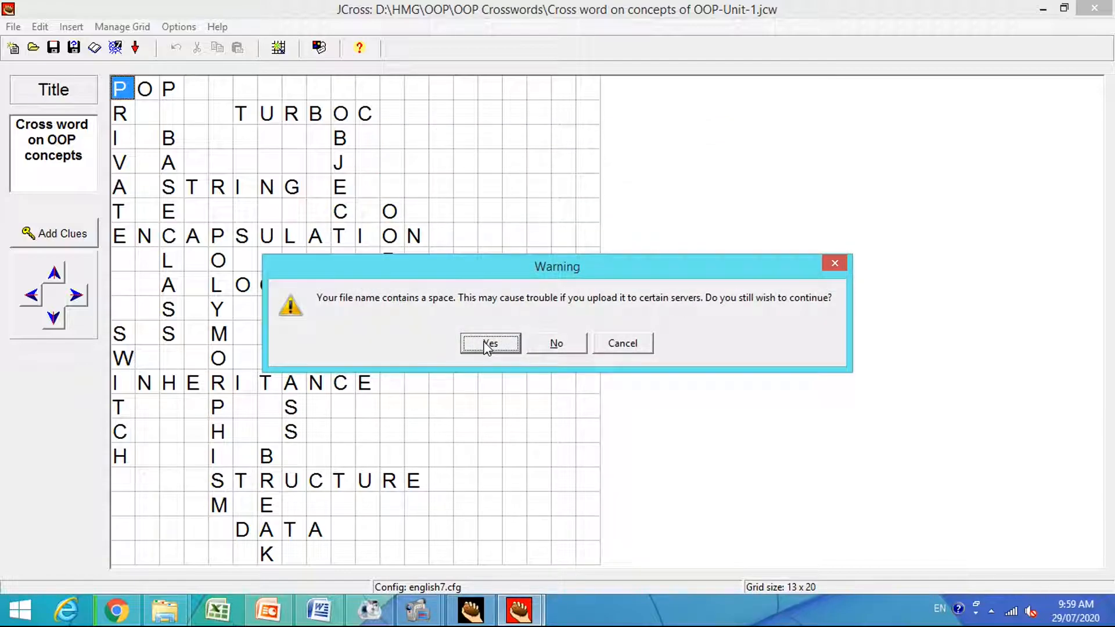
click(490, 343)
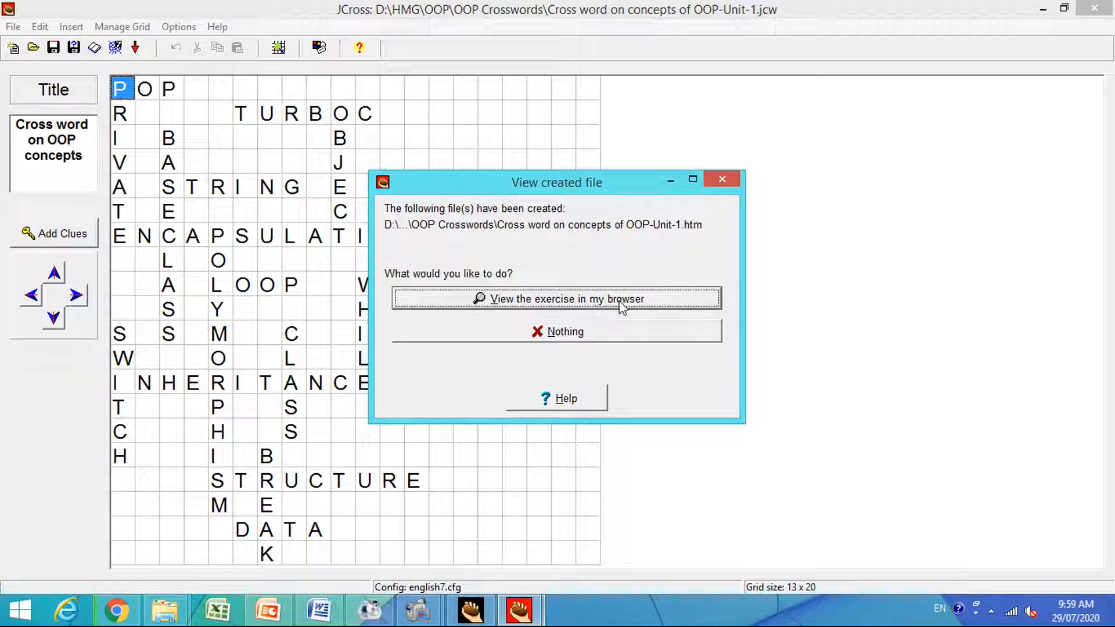
View the exported exercise in the browser and look through its grid, instructions and Across and Down clues.
click(501, 307)
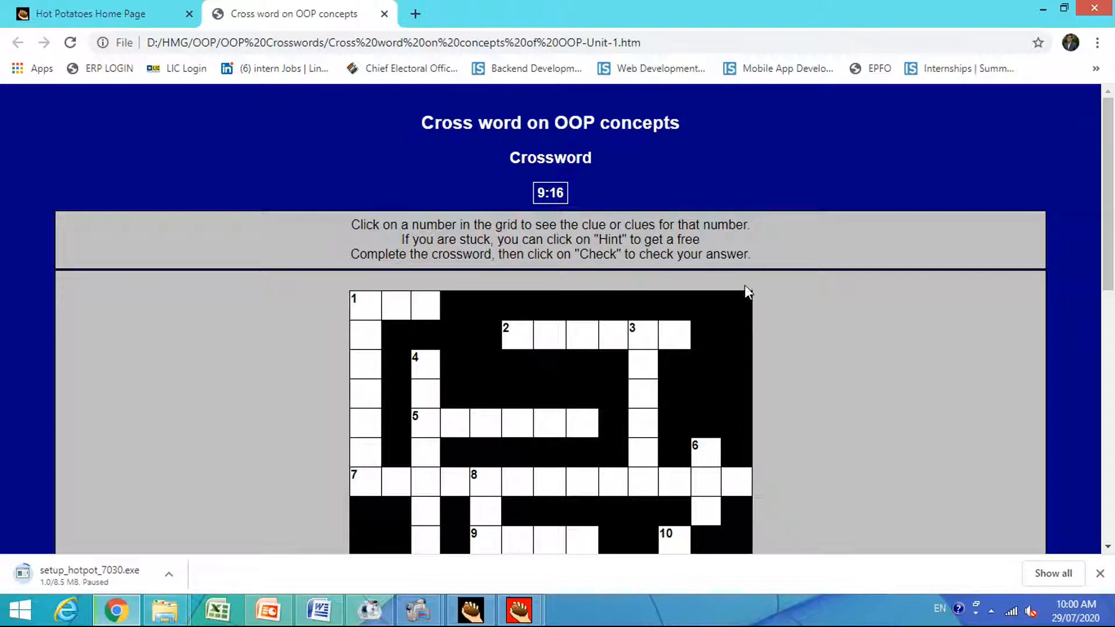
scroll(713, 340, down, 9)
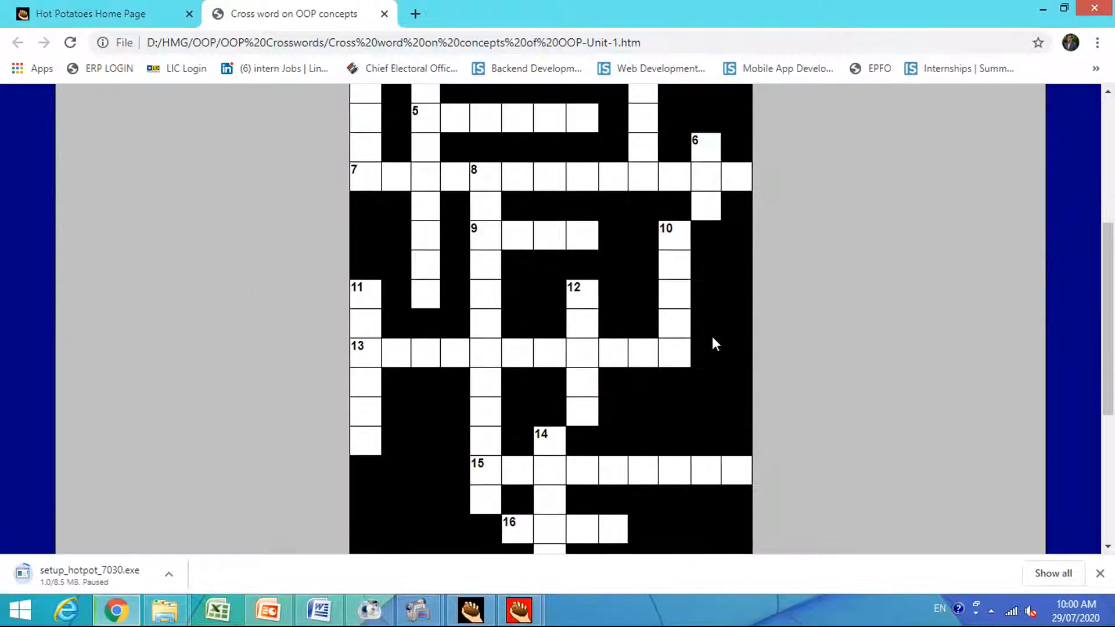
scroll(712, 336, down, 1)
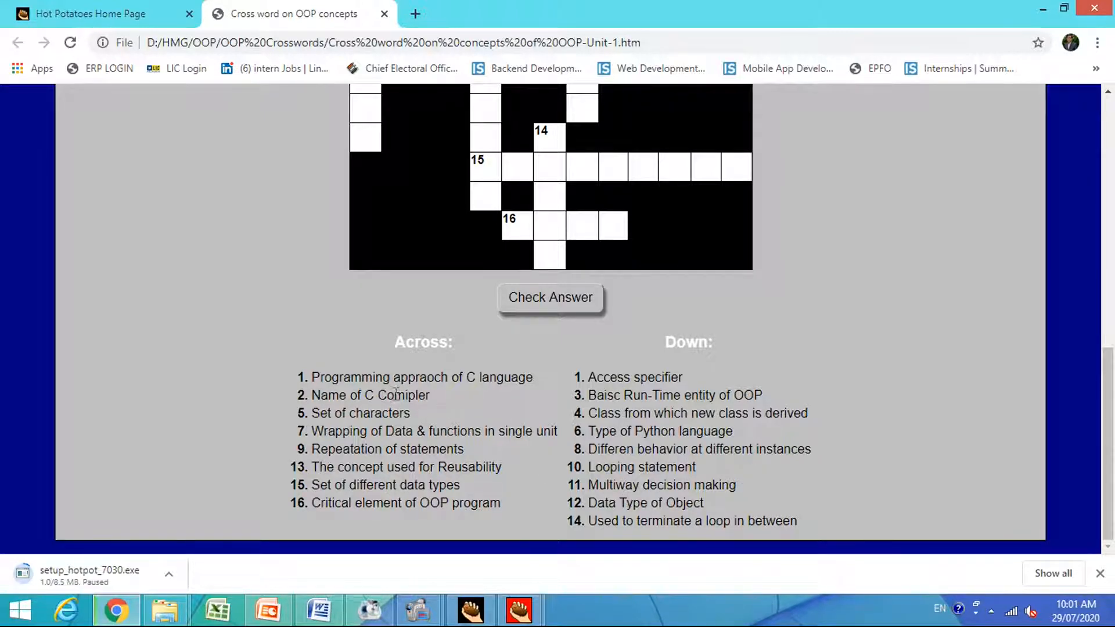
scroll(412, 388, up, 8)
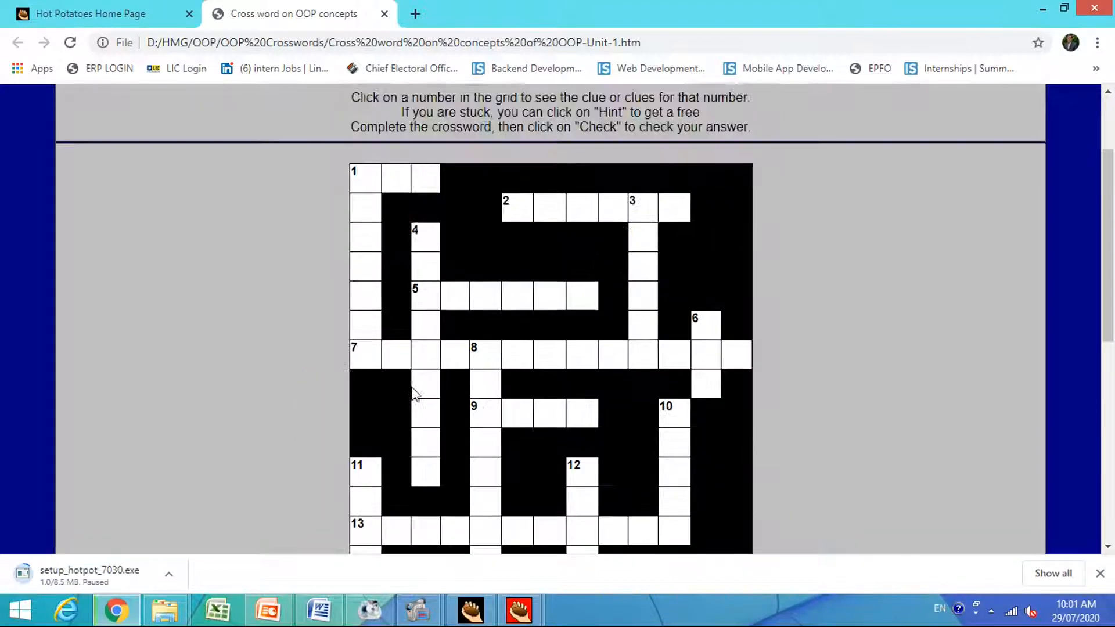
scroll(414, 393, down, 3)
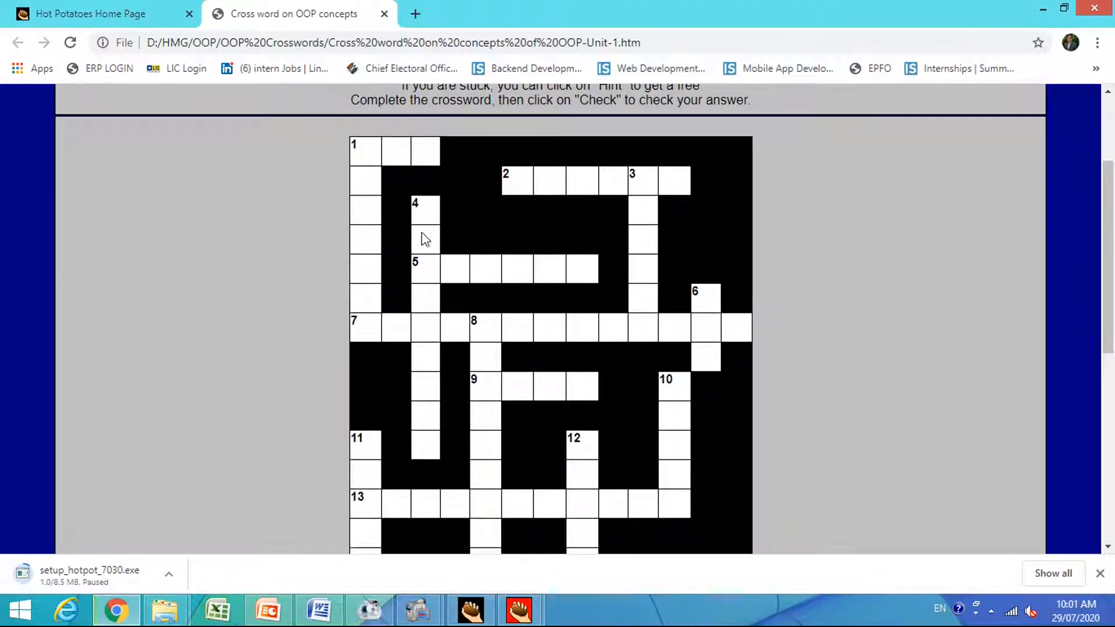
scroll(378, 176, up, 3)
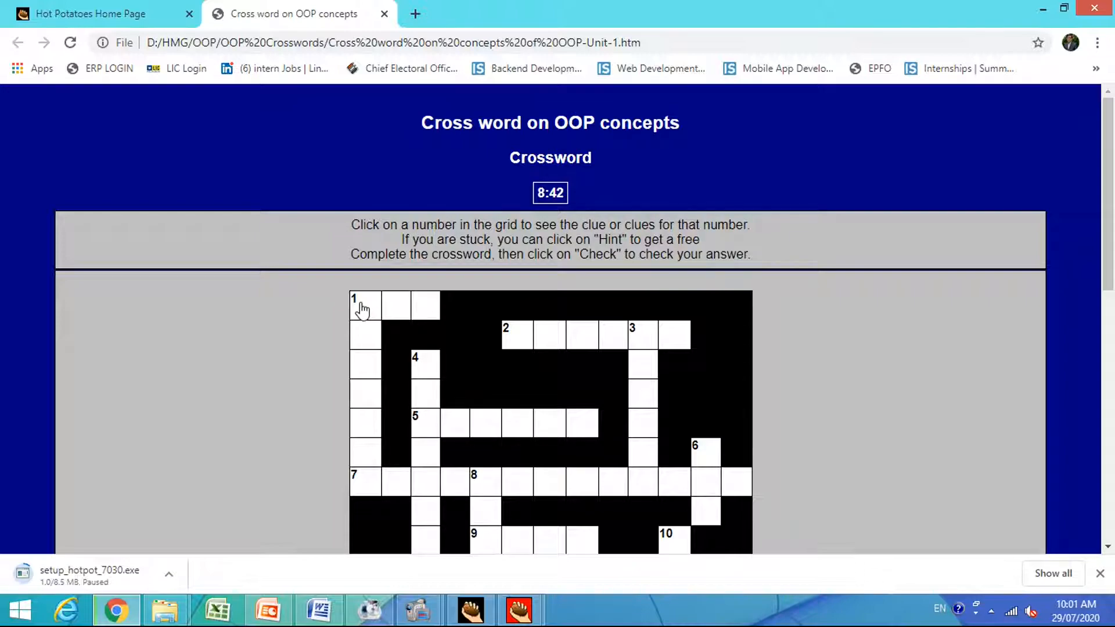
Open the clues for number 1 and enter "POP" as the 1 Across answer.
click(361, 310)
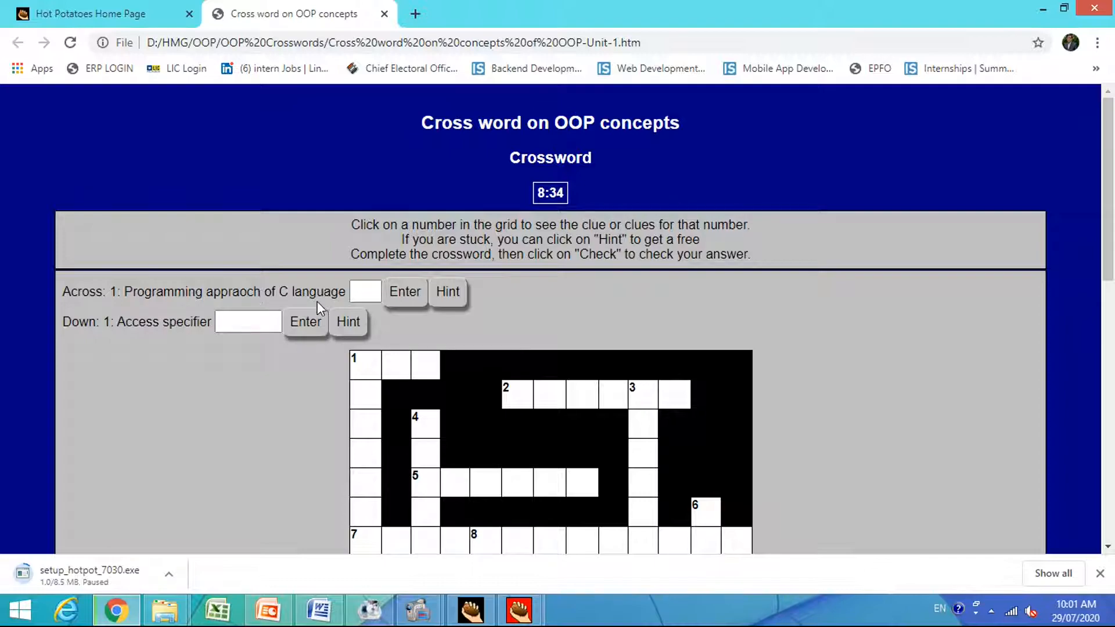
click(369, 295)
text(POP)
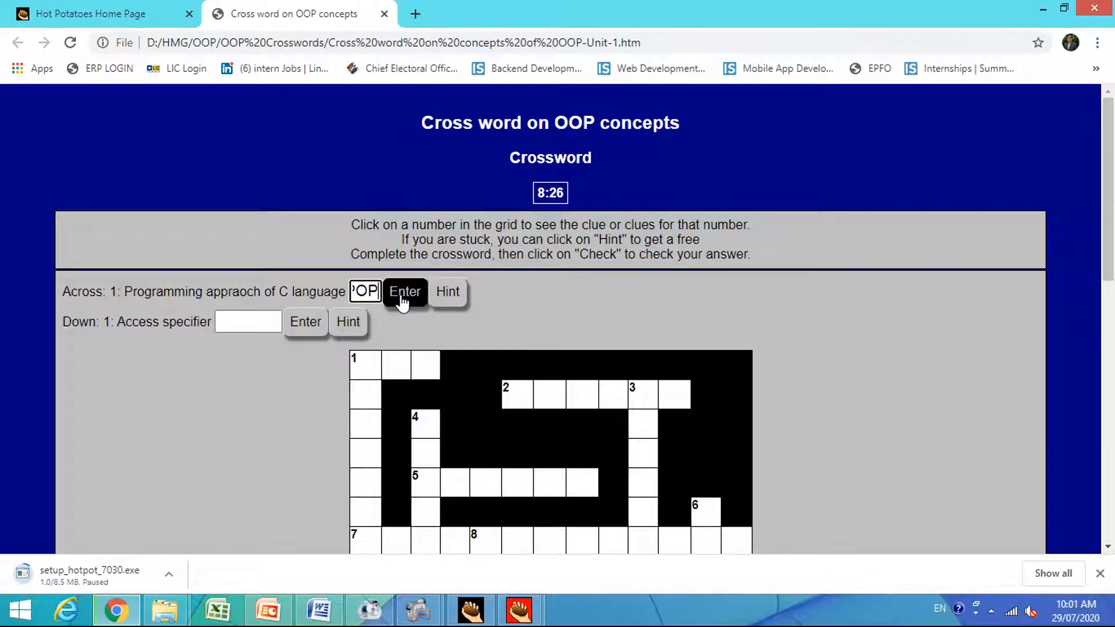
click(401, 297)
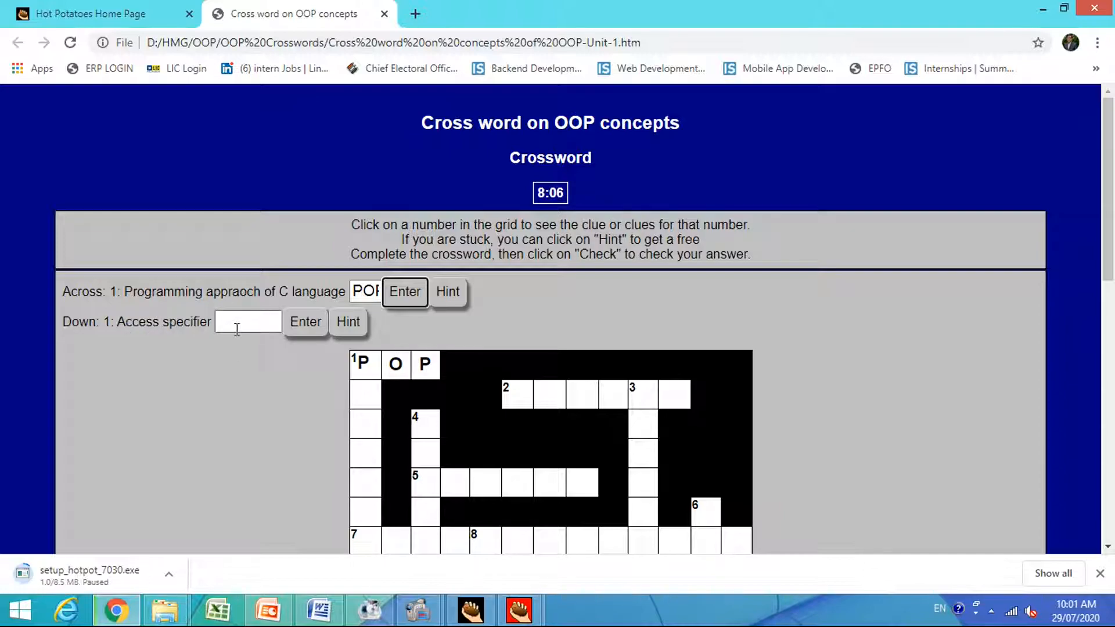
Enter "private" as the 1 Down answer for the access specifier clue, correcting the mistyped first attempt.
click(237, 329)
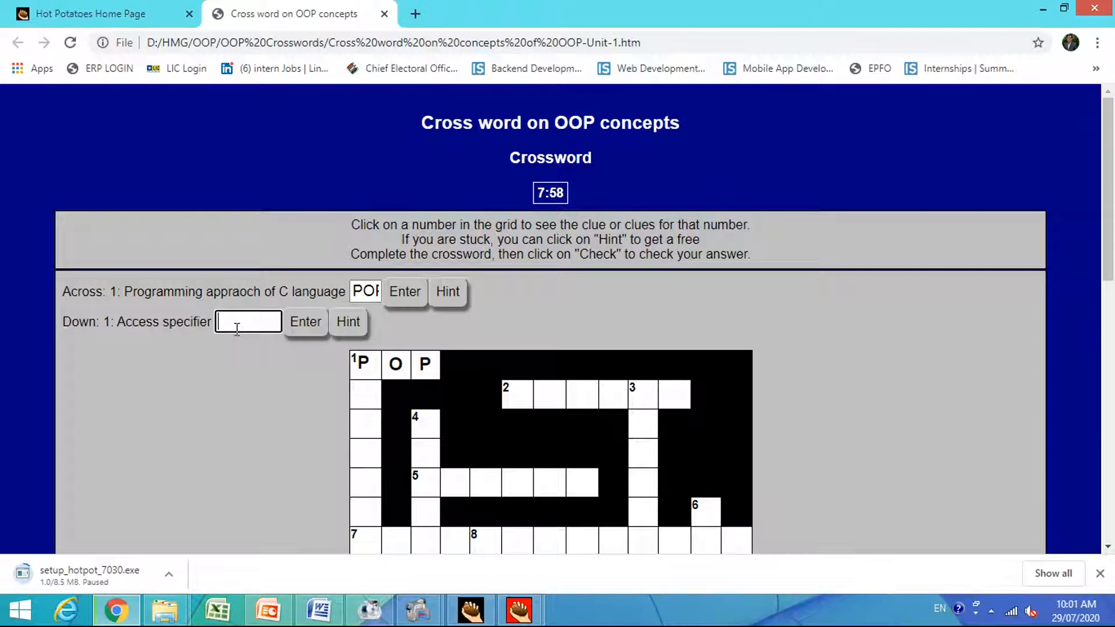
text(rivate)
click(310, 334)
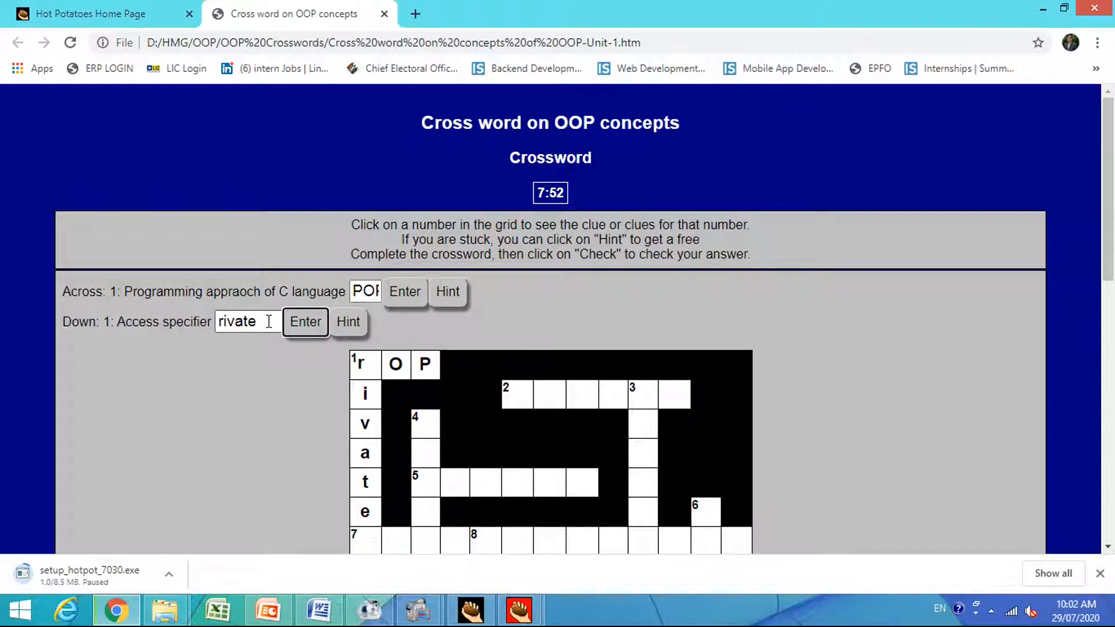
drag(269, 322, 168, 340)
text(p)
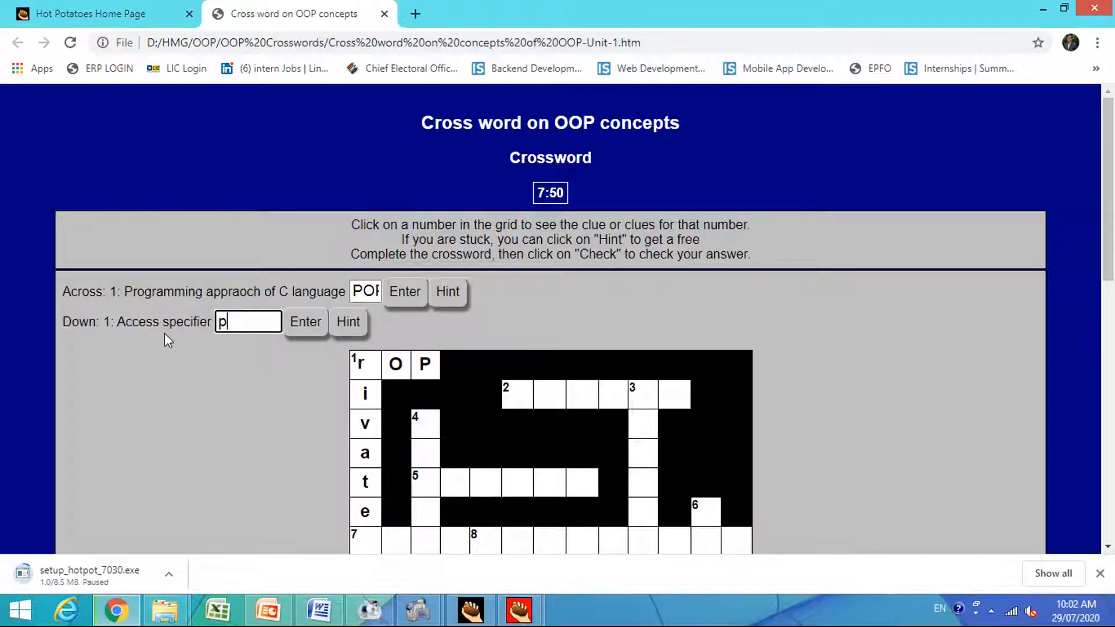
text(rivate)
click(302, 326)
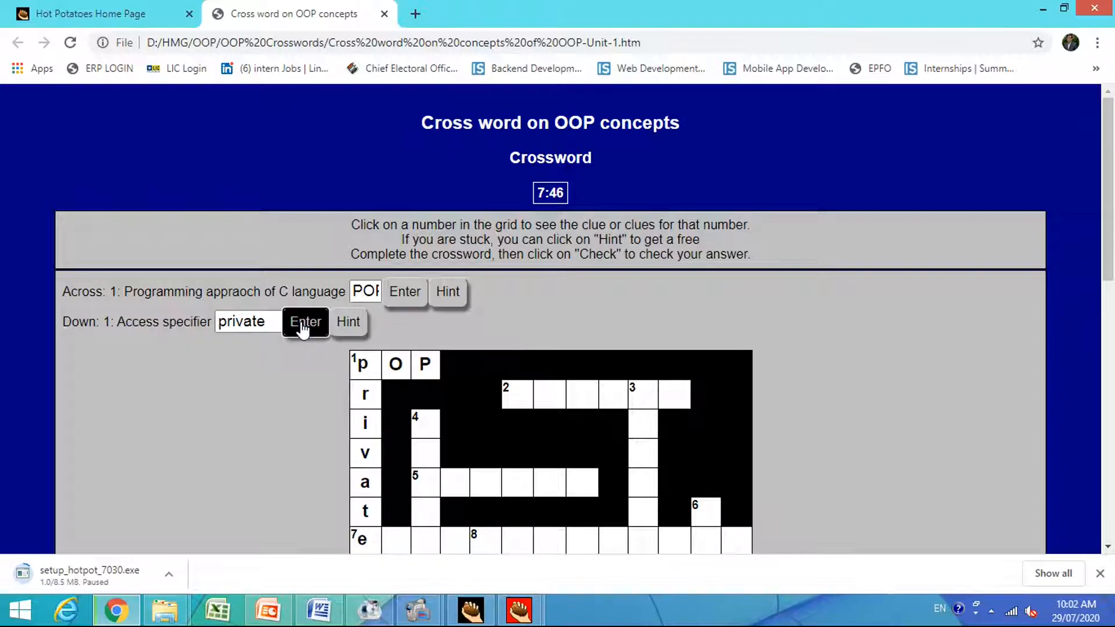
Answer 7 Across, the clue on wrapping data and functions in a single unit, with "Encapsulation".
scroll(293, 360, down, 3)
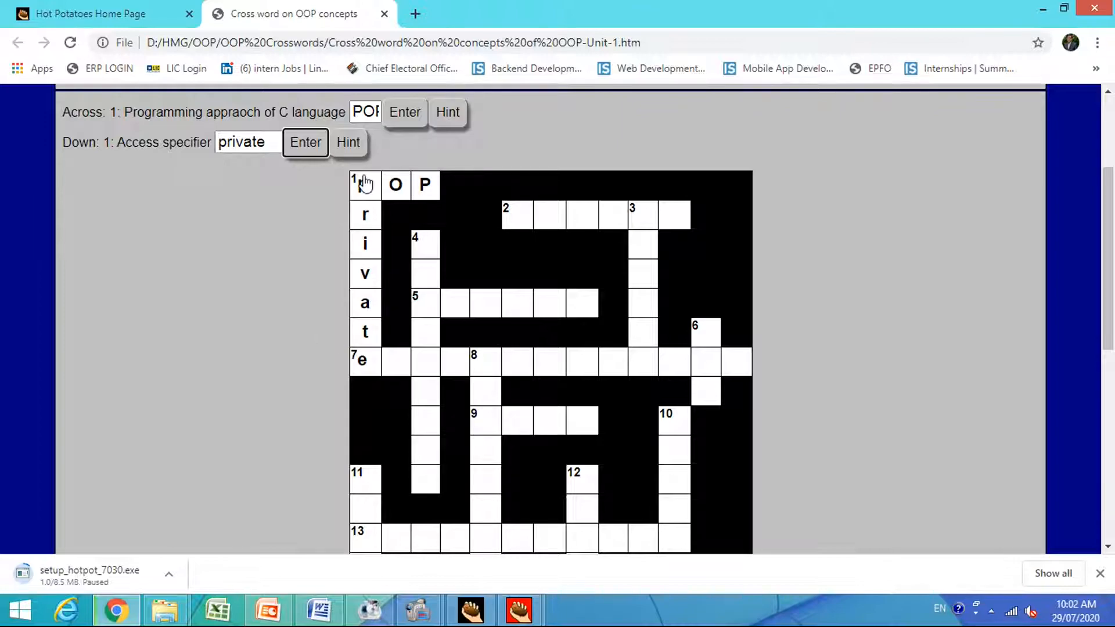
click(363, 363)
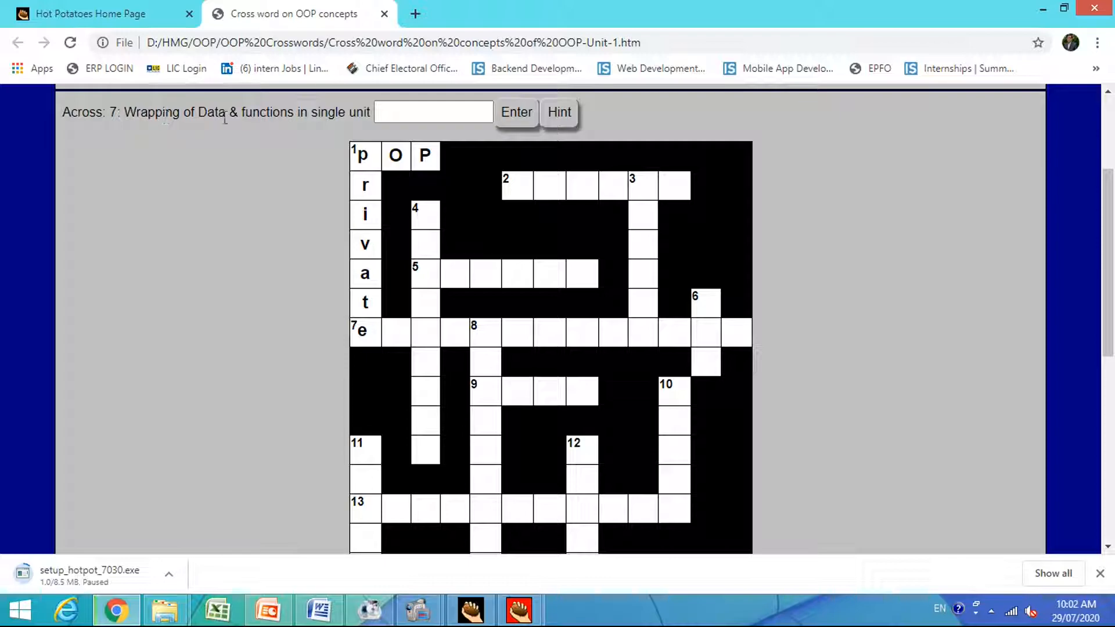
click(406, 112)
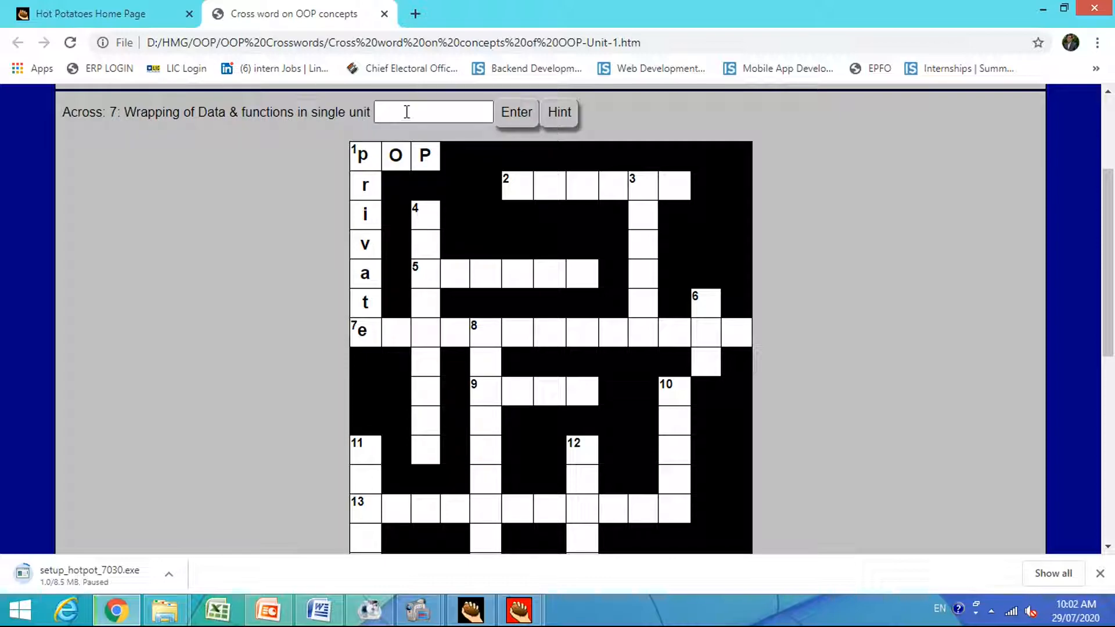
click(406, 112)
text(Enc)
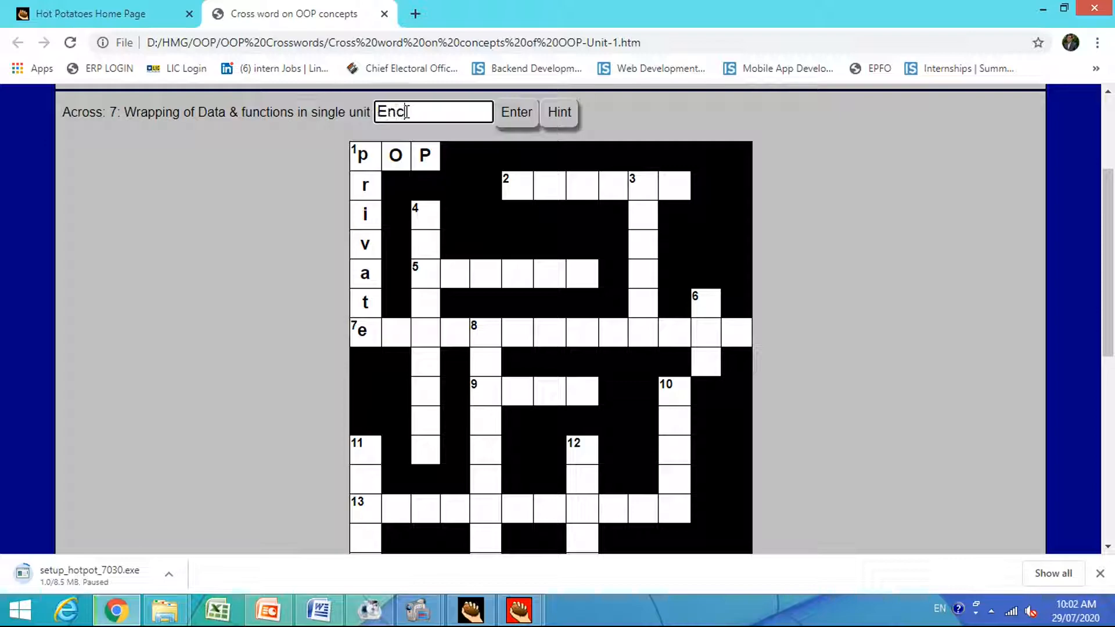
text(apsulation)
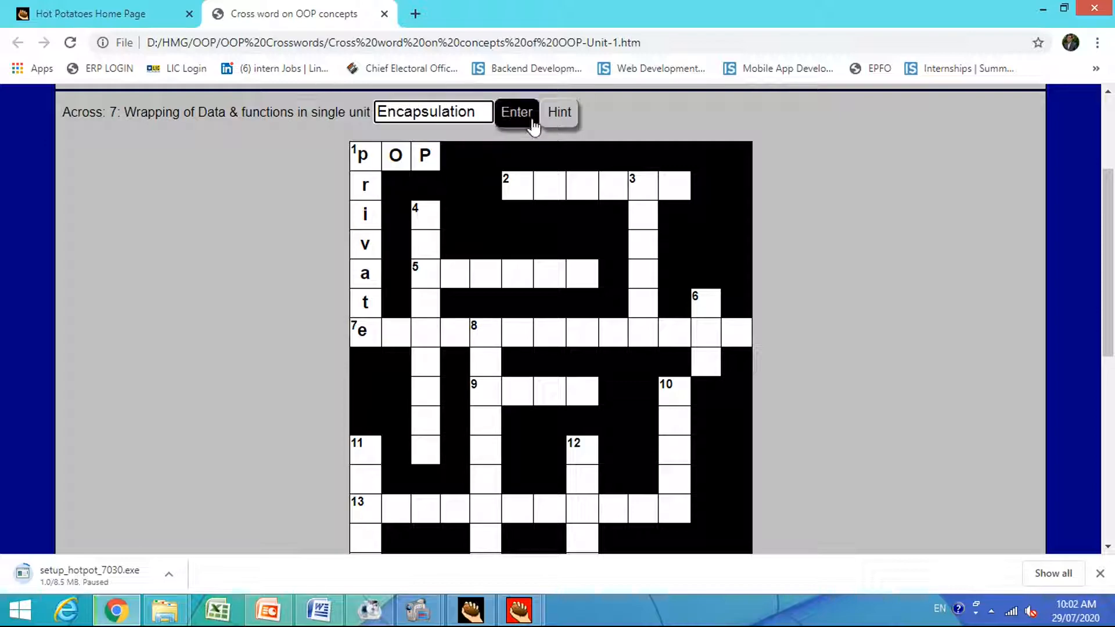
click(526, 116)
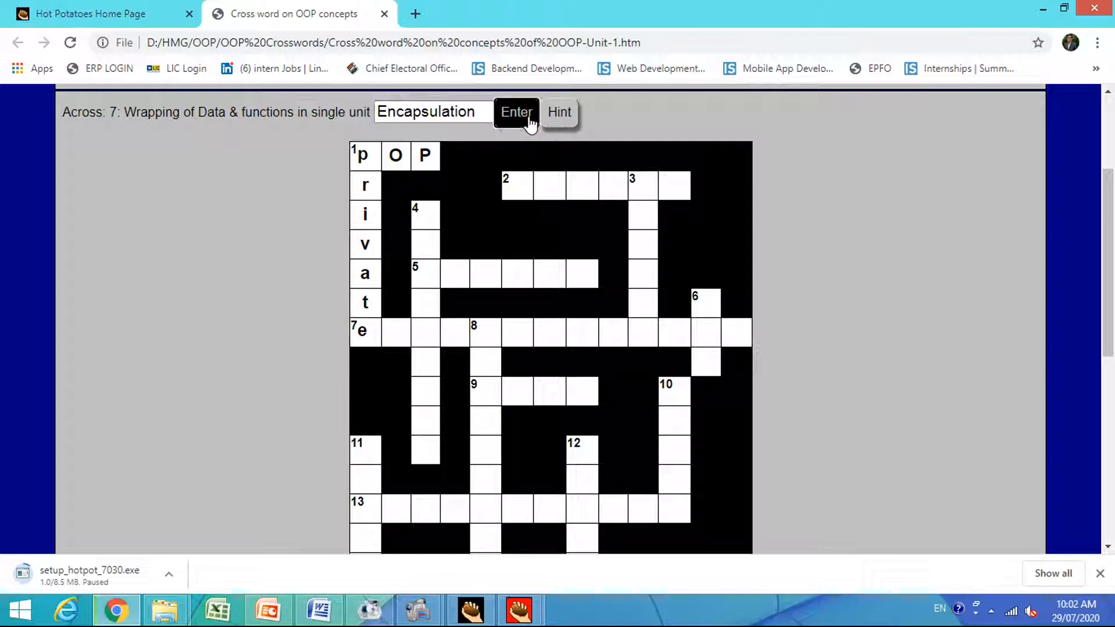
Answer 4 Down, the clue on the class from which a new class is derived, with "baseclass".
click(417, 221)
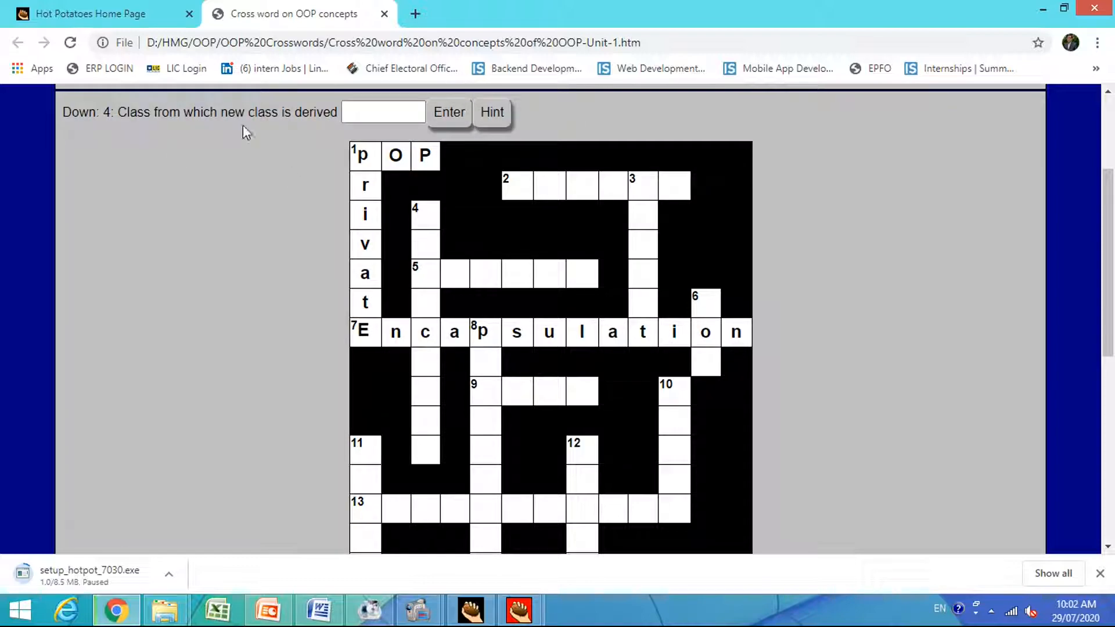
click(357, 113)
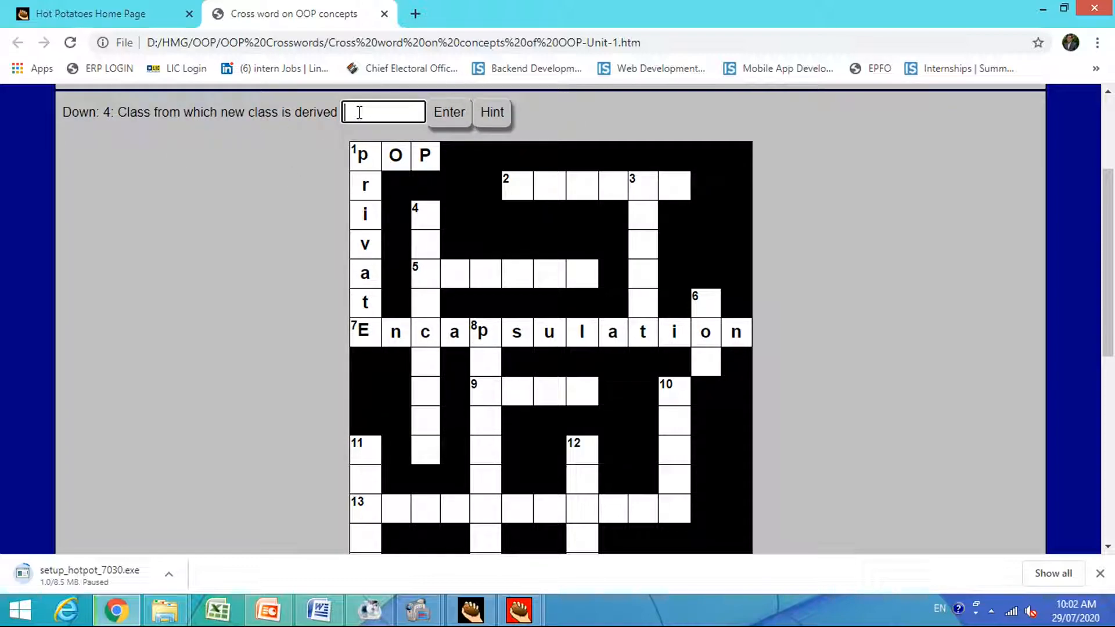
text(baseclass)
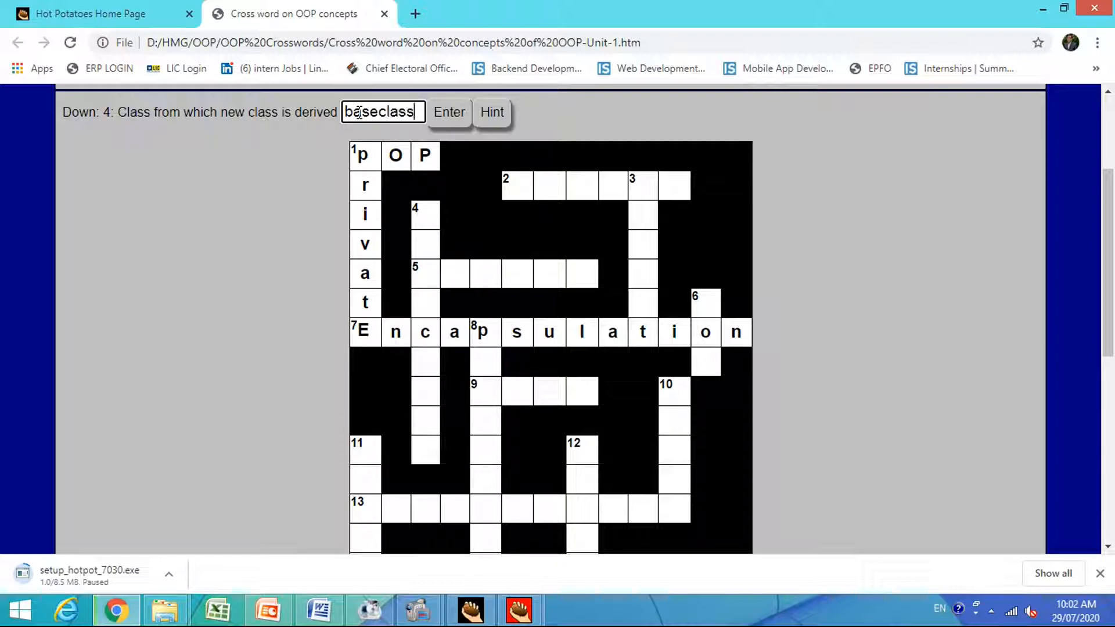
key(Return)
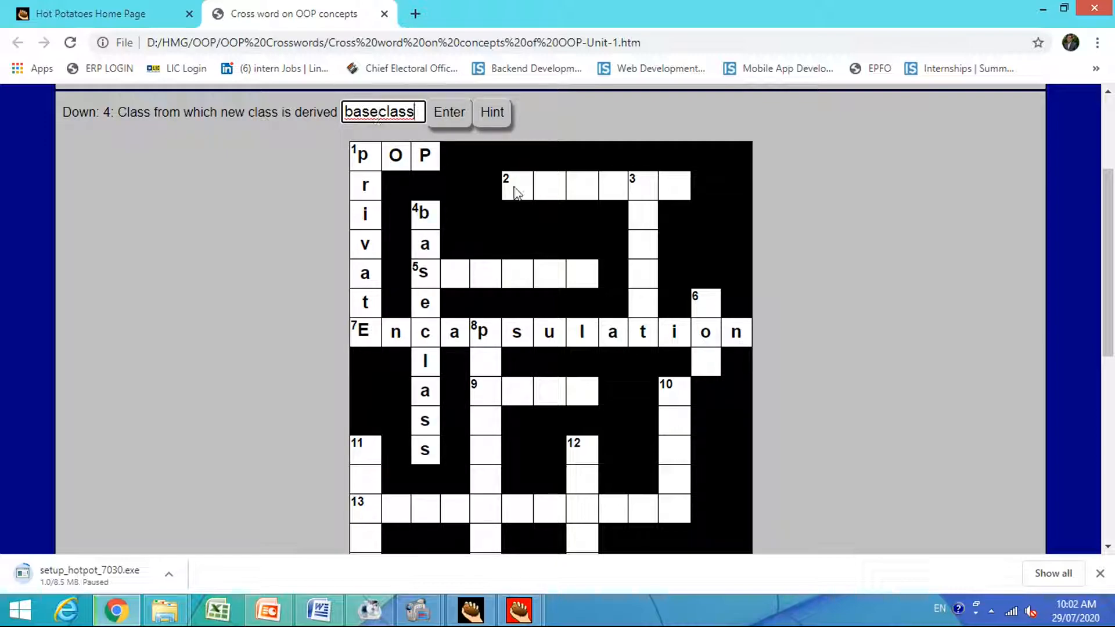
Answer 2 Across, the clue asking for the name of a C compiler, with "turboc".
click(511, 190)
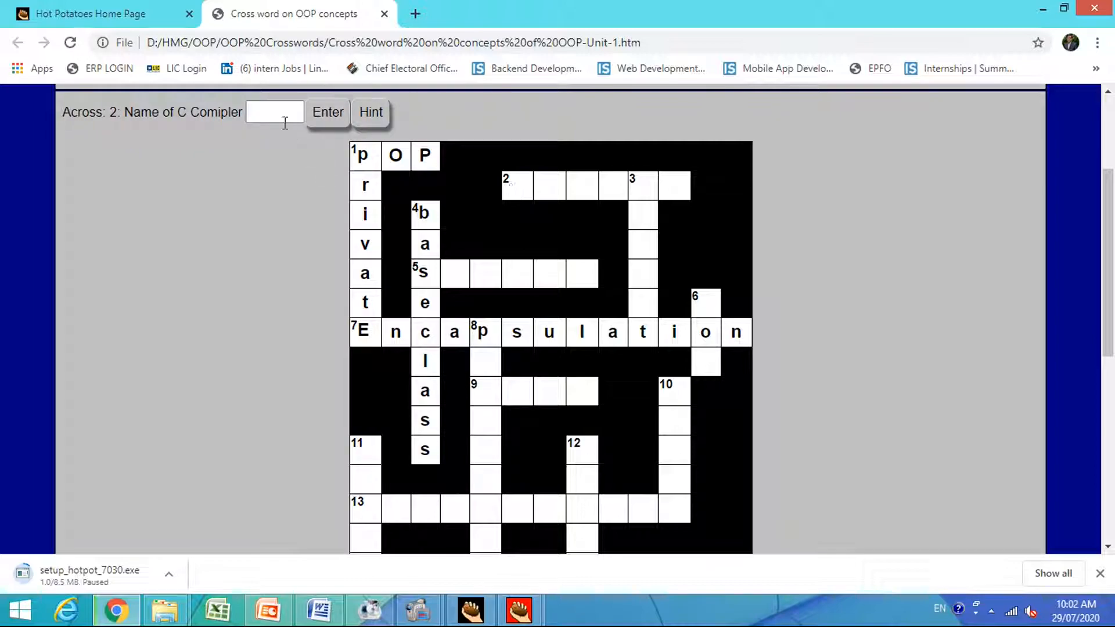
click(280, 115)
text(t)
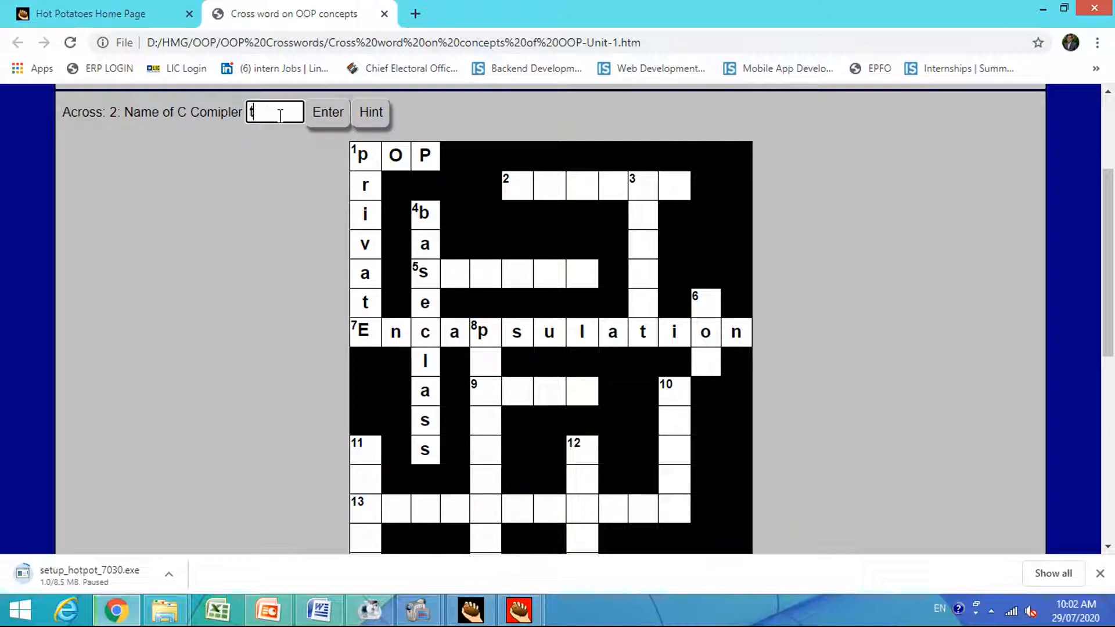
text(urboc)
key(Return)
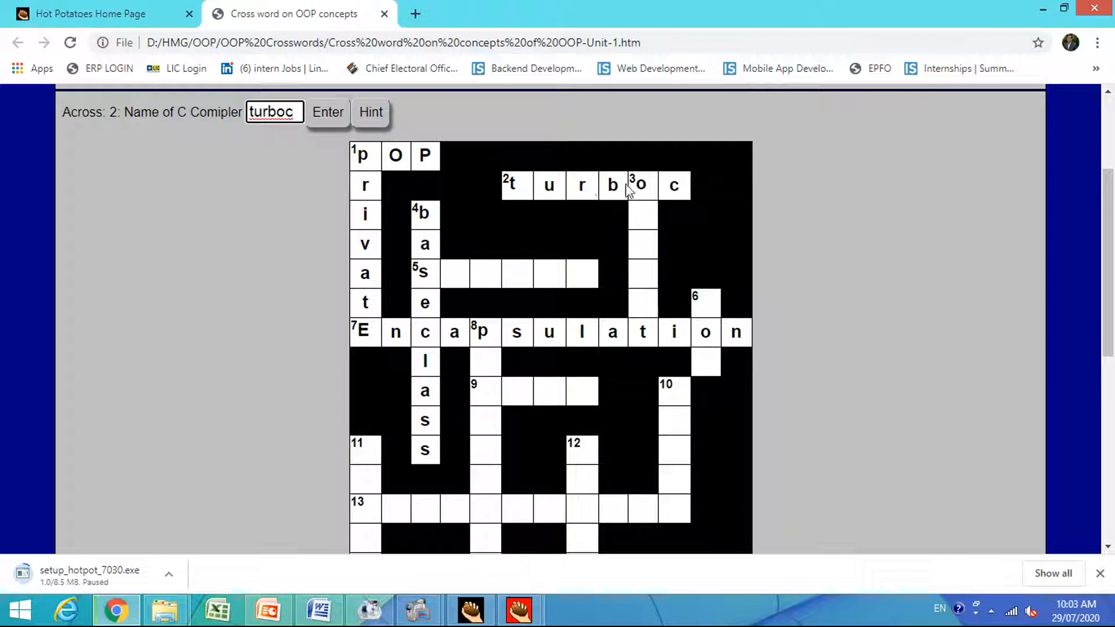
Answer 3 Down, the clue on the basic run-time entity of OOP, with "object".
click(640, 186)
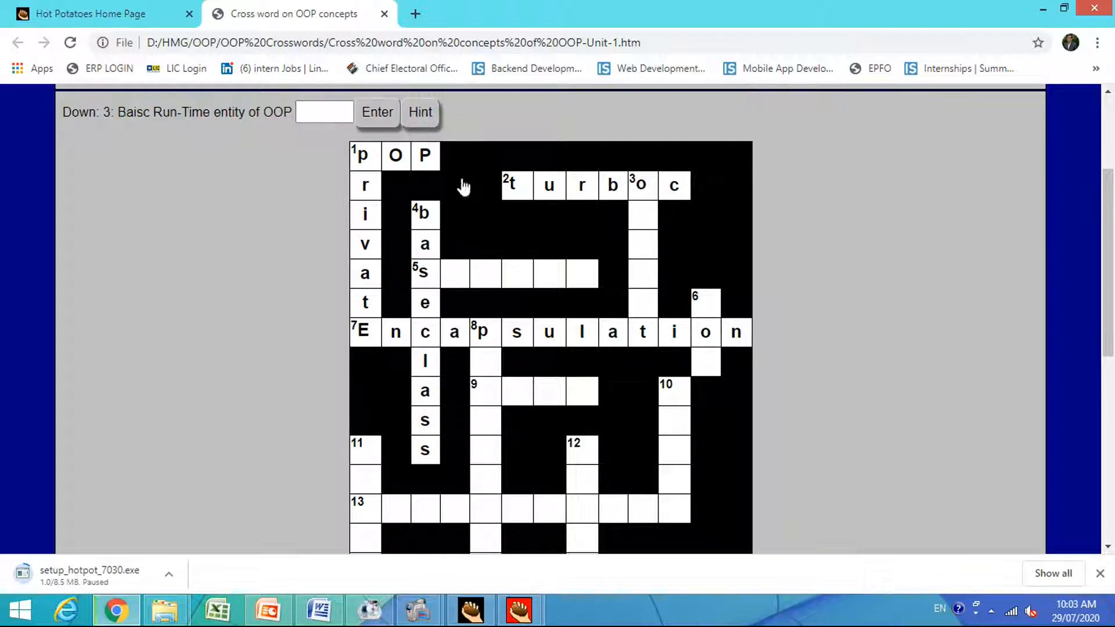
click(313, 114)
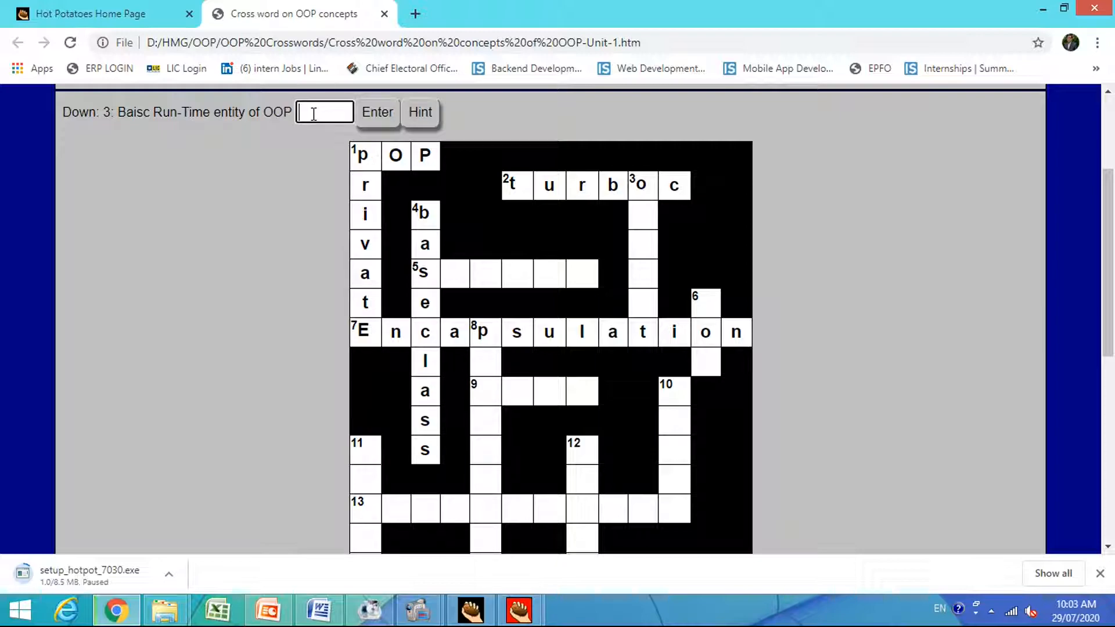
text(object)
key(Return)
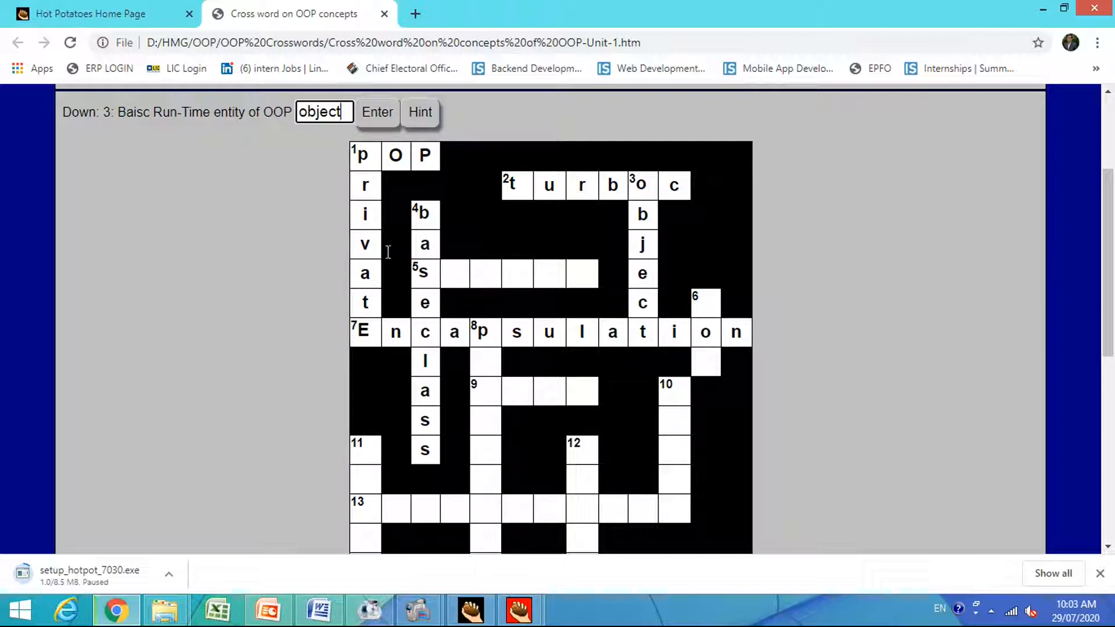
Answer 5 Across, the clue on a set of characters, with "string".
click(420, 272)
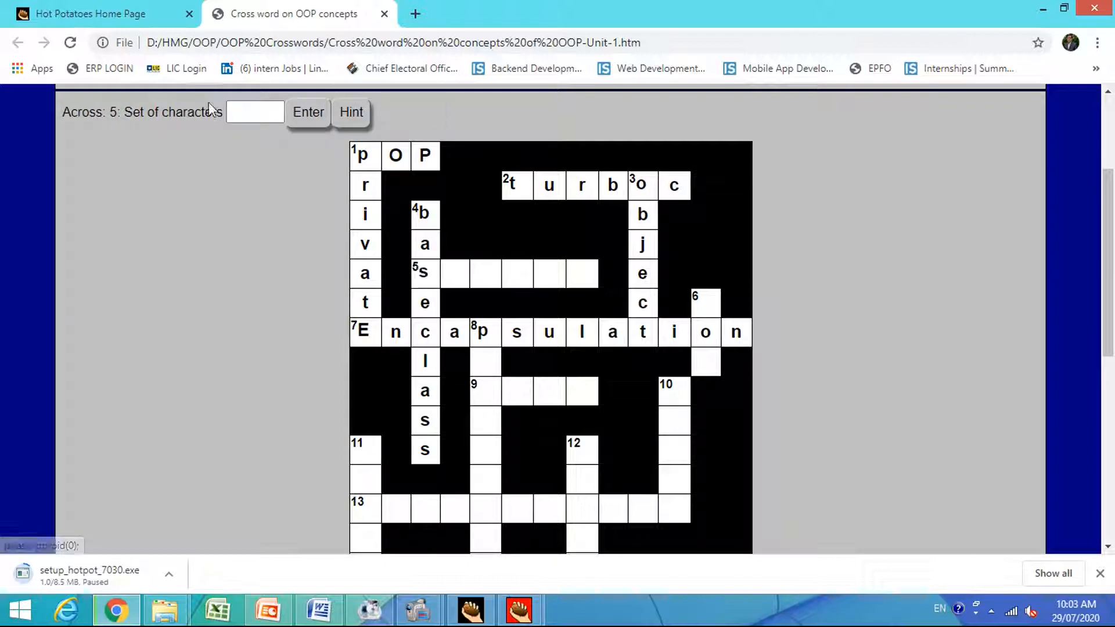
click(240, 115)
text(string)
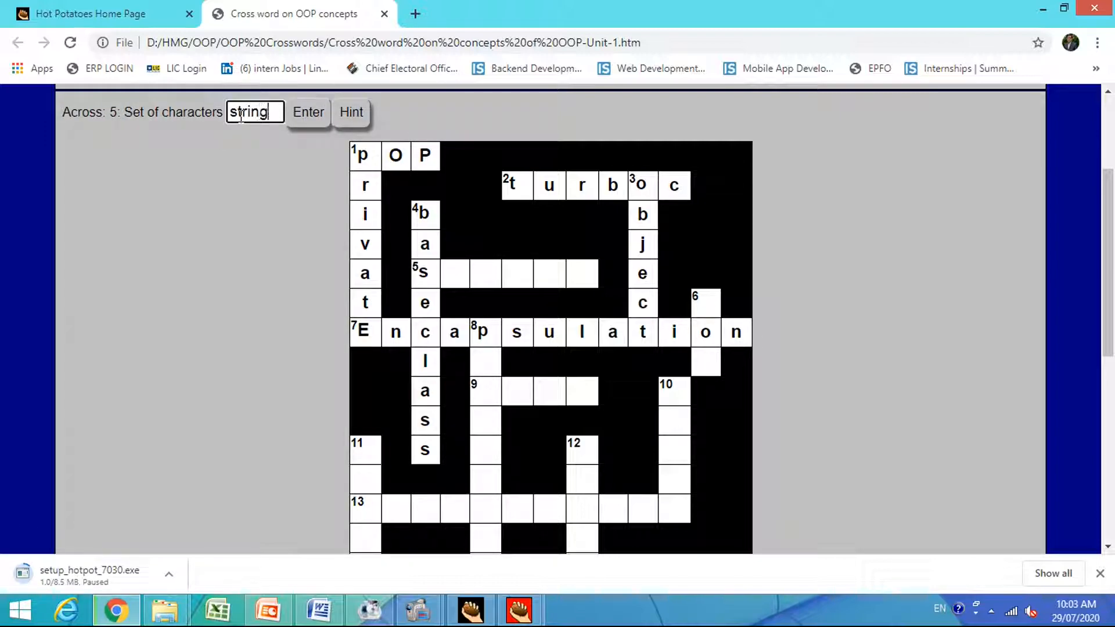
key(Return)
Answer 8 Down, the clue on different behavior at different instances, with "polymorphism".
click(483, 337)
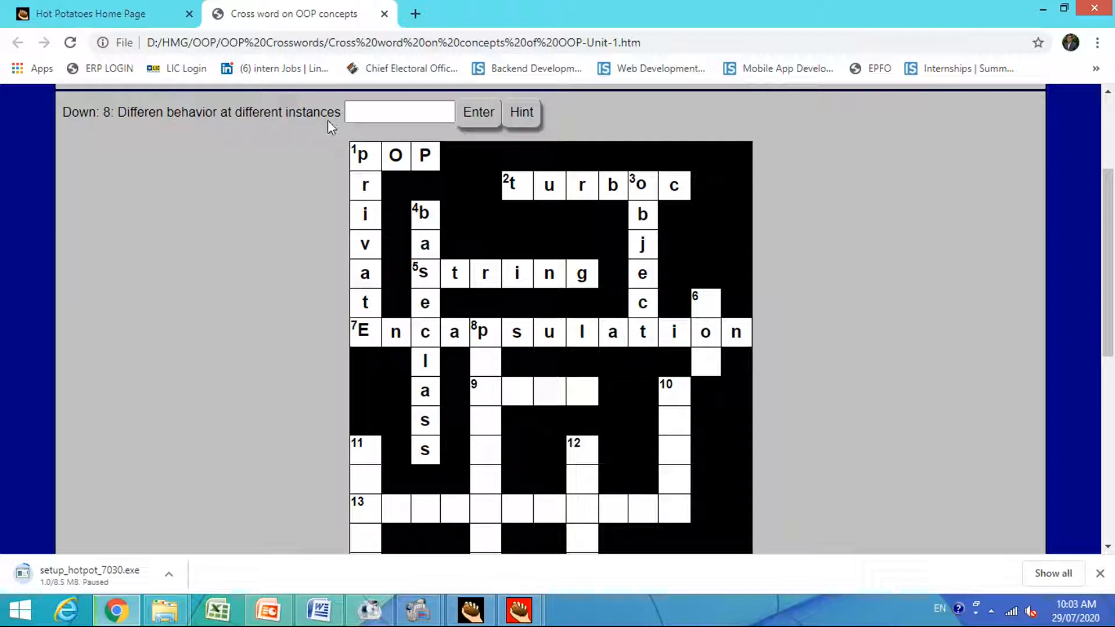
click(364, 114)
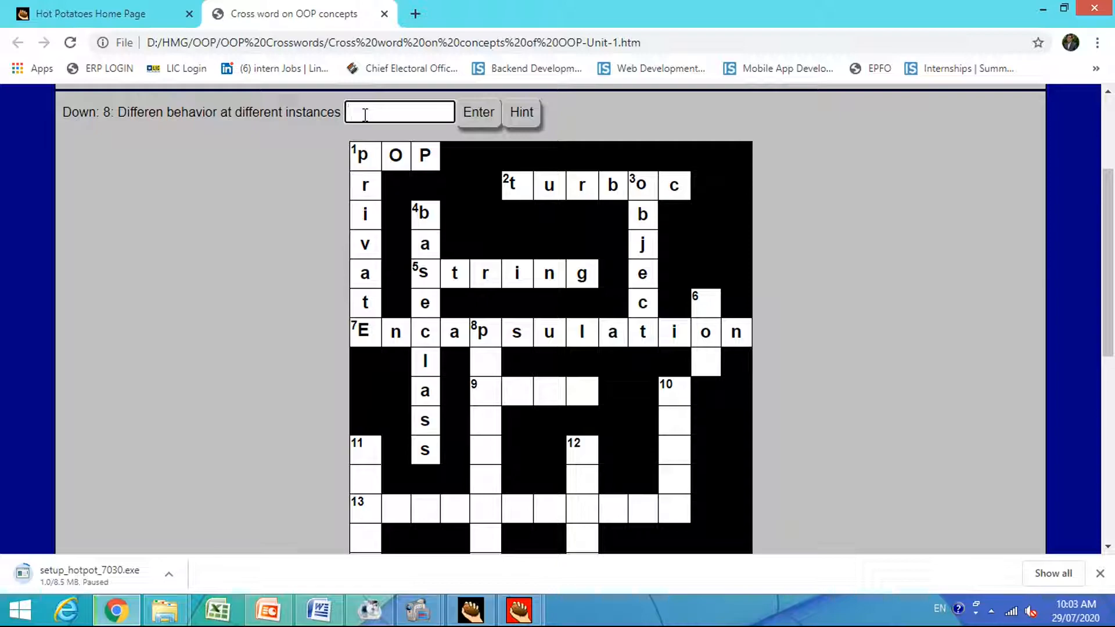
text(polymorphism)
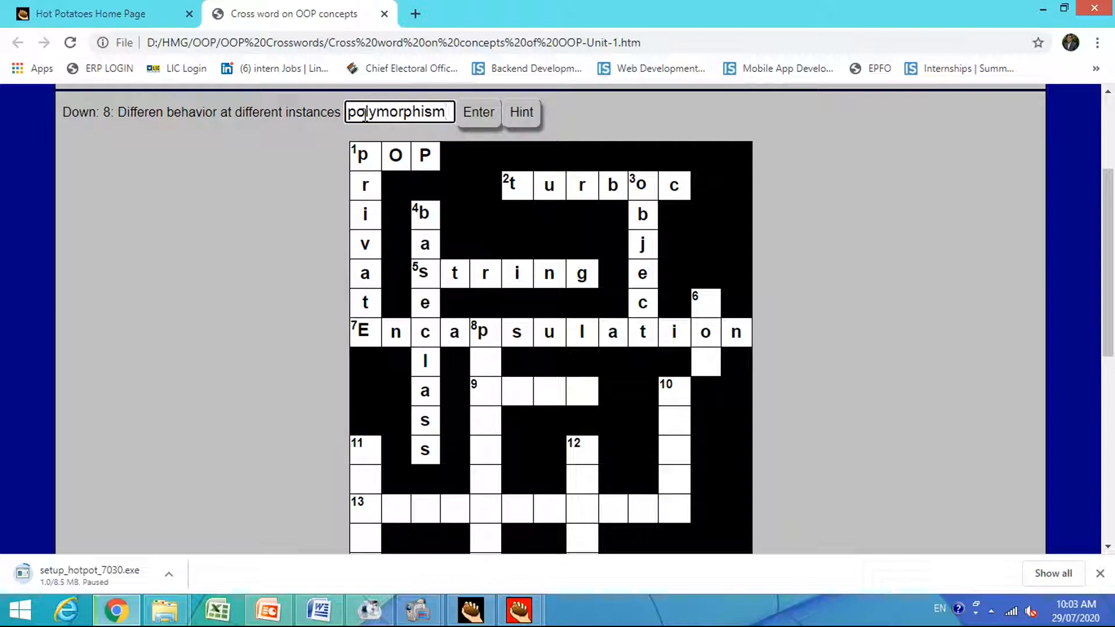
click(475, 113)
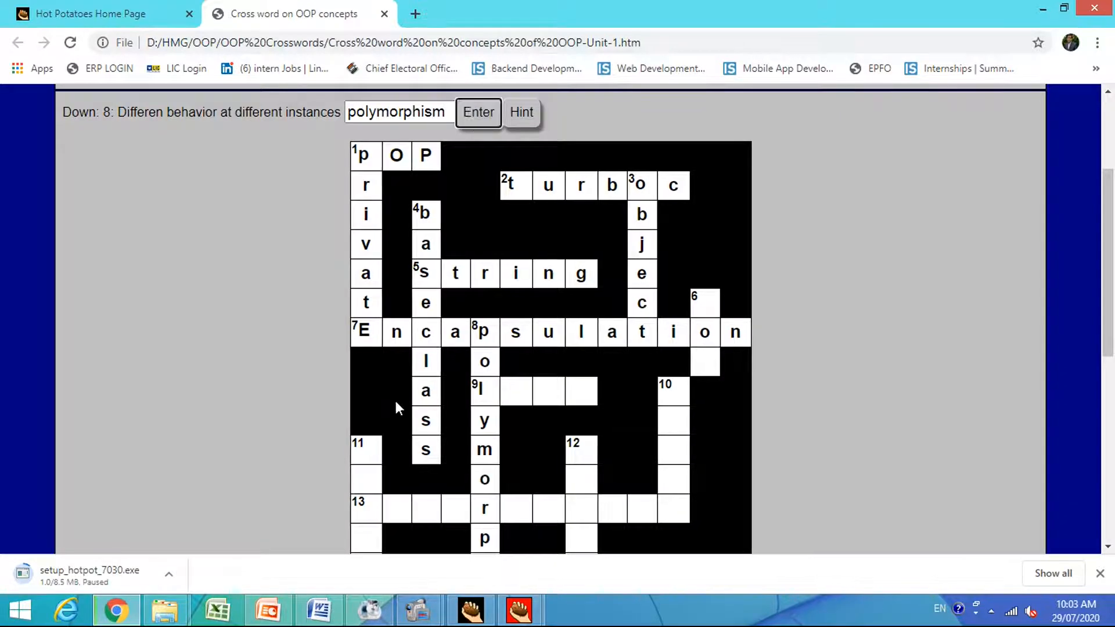
Answer 9 Across, the clue on the repetition of statements, with "loop".
click(479, 393)
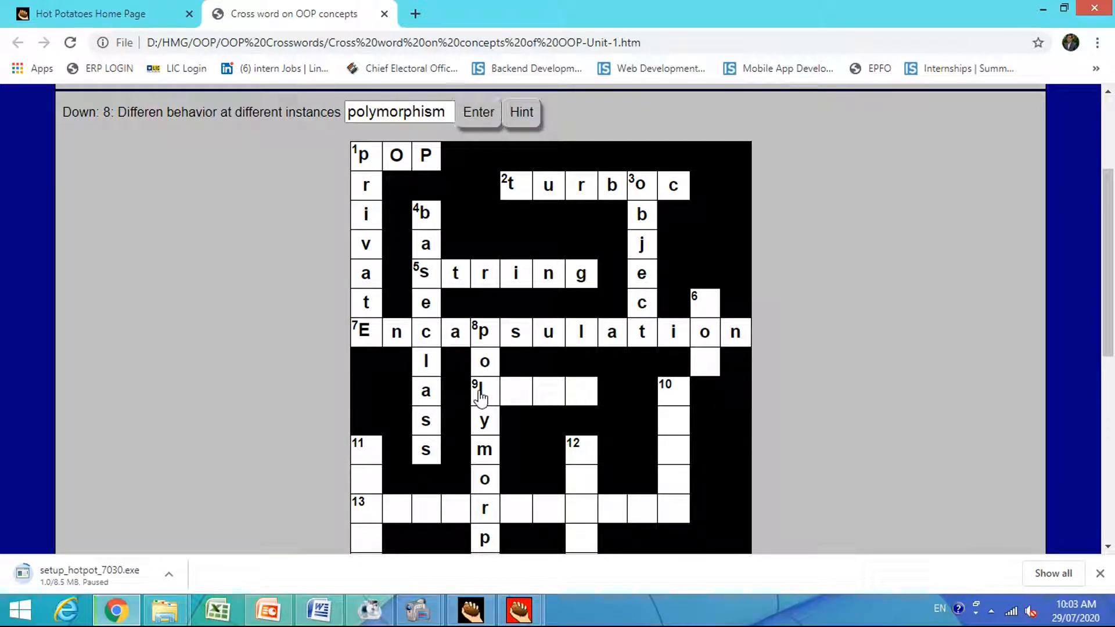
click(479, 395)
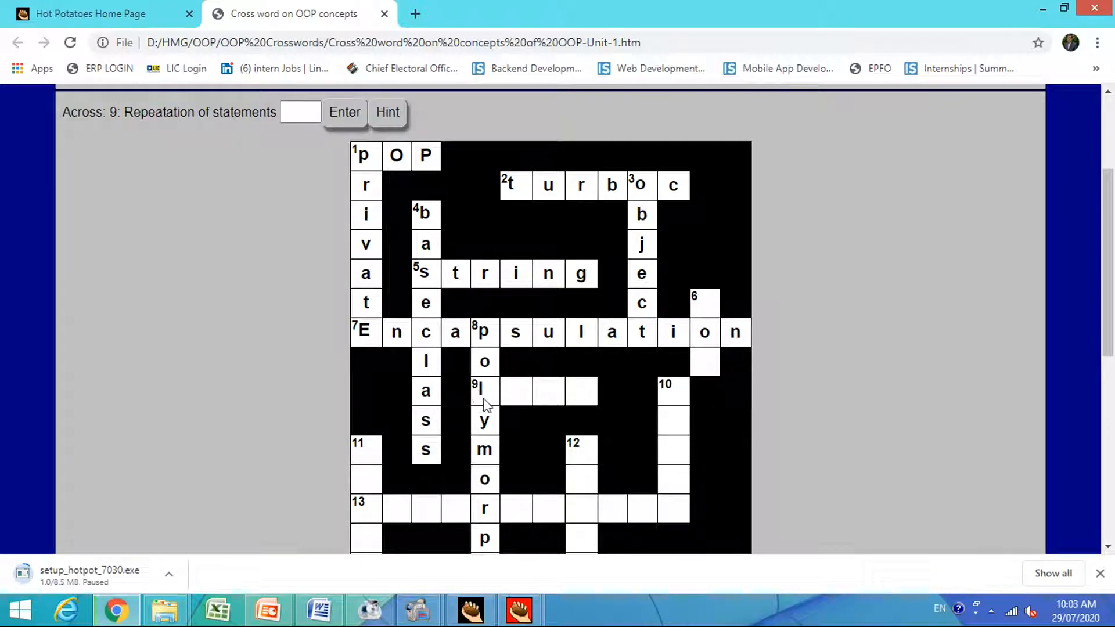
click(290, 118)
click(290, 118)
text(loop)
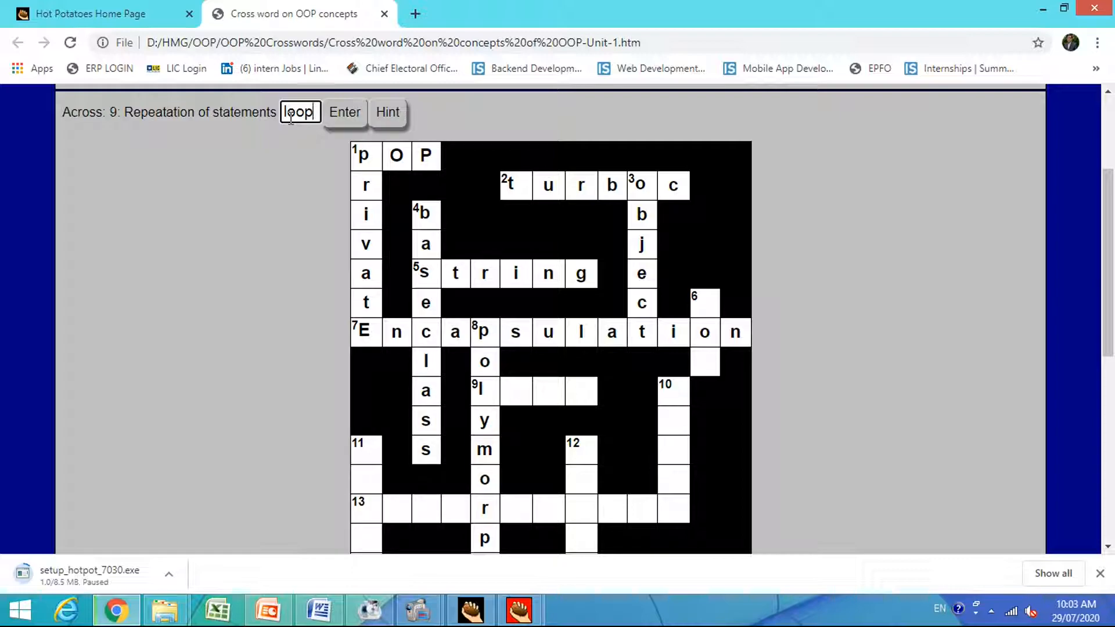
key(Return)
Answer 6 Down, the clue on the type of the Python language, with "oop".
click(706, 303)
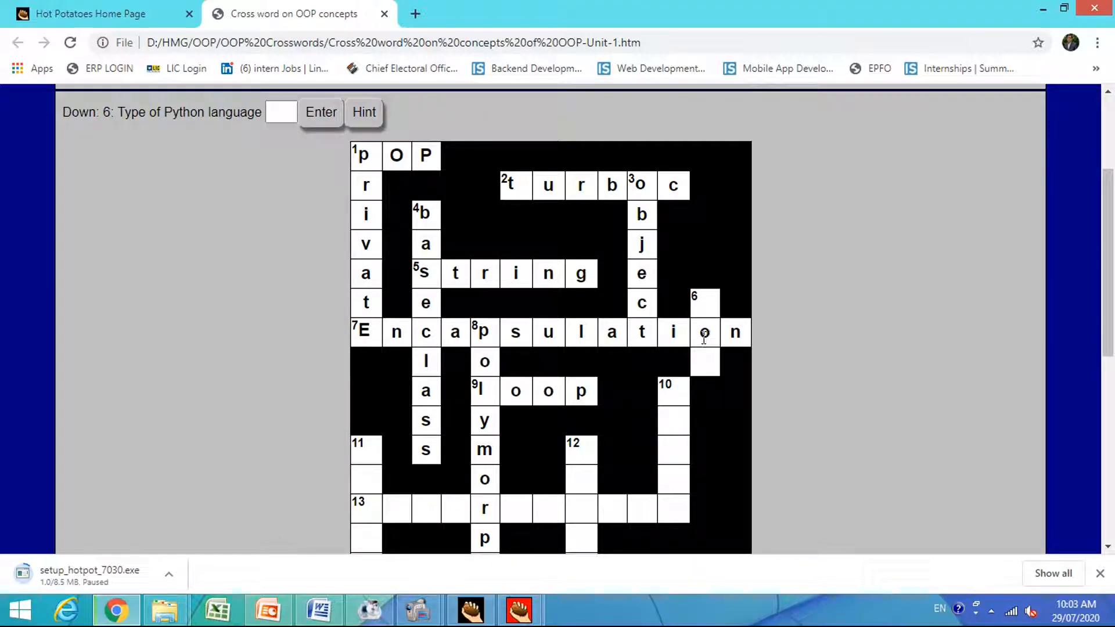
click(272, 112)
text(oop)
key(Return)
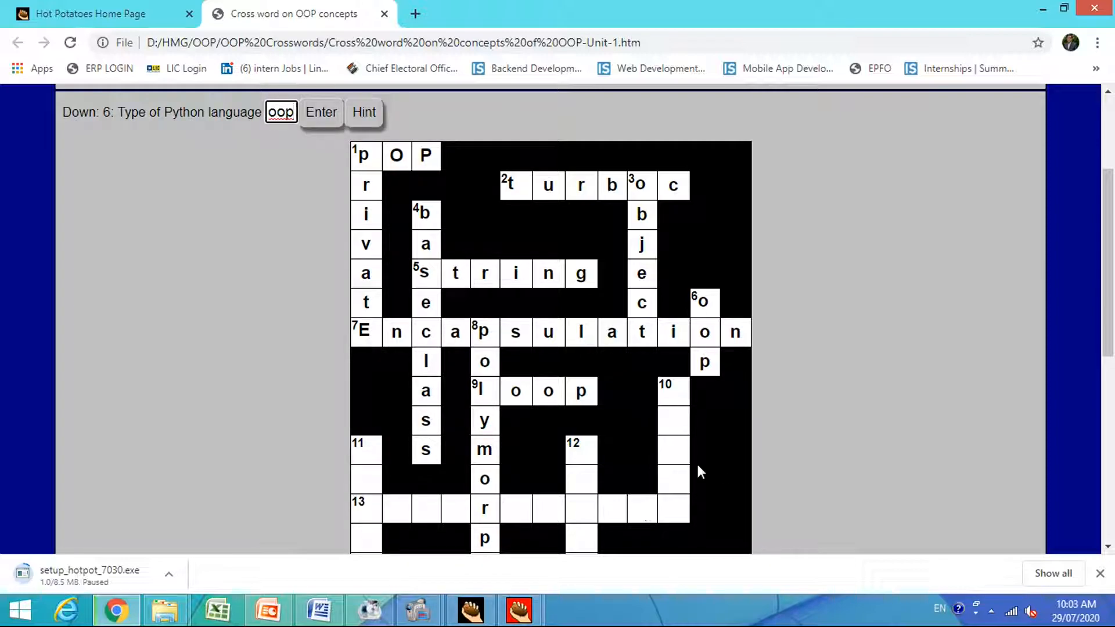
Answer 15 Across, the clue on a set of different data types, with "structure".
scroll(696, 462, down, 4)
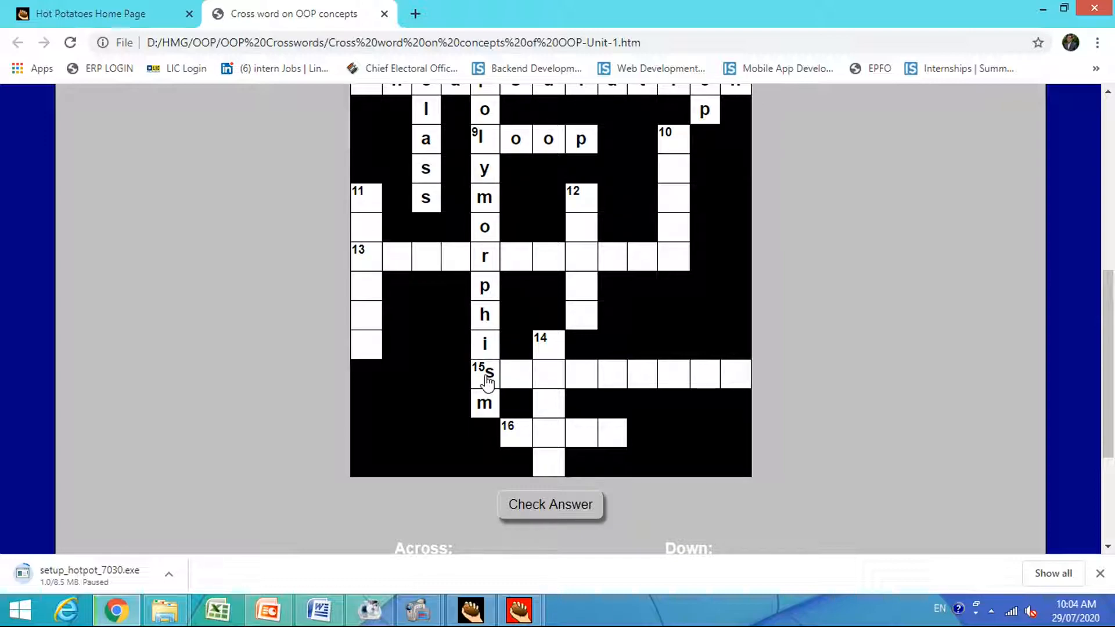
scroll(305, 318, up, 6)
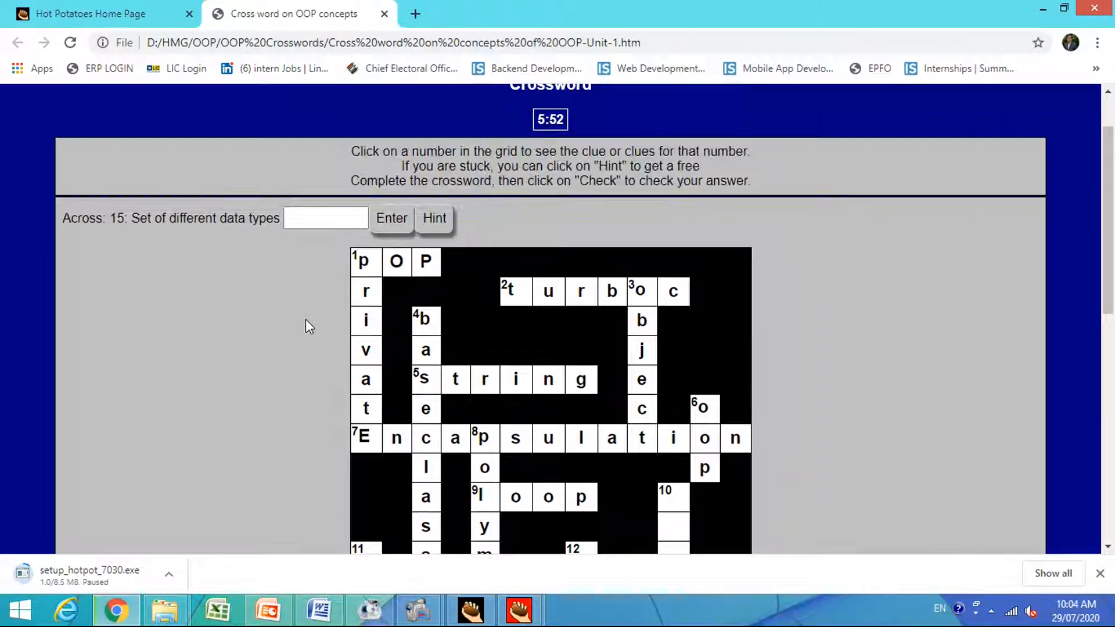
click(317, 220)
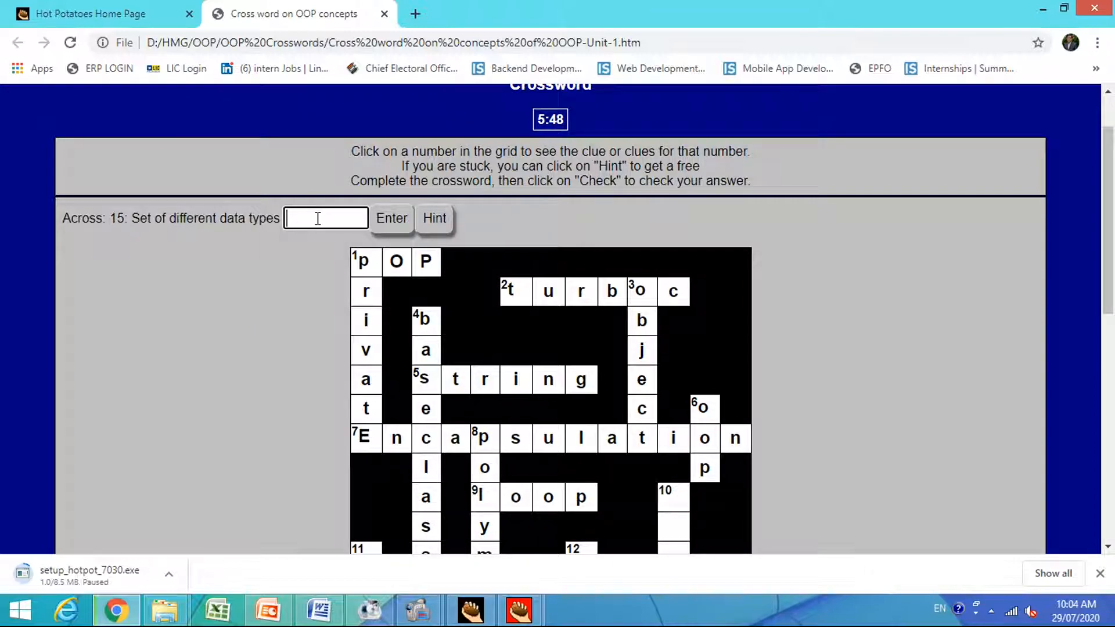
text(structure)
click(392, 219)
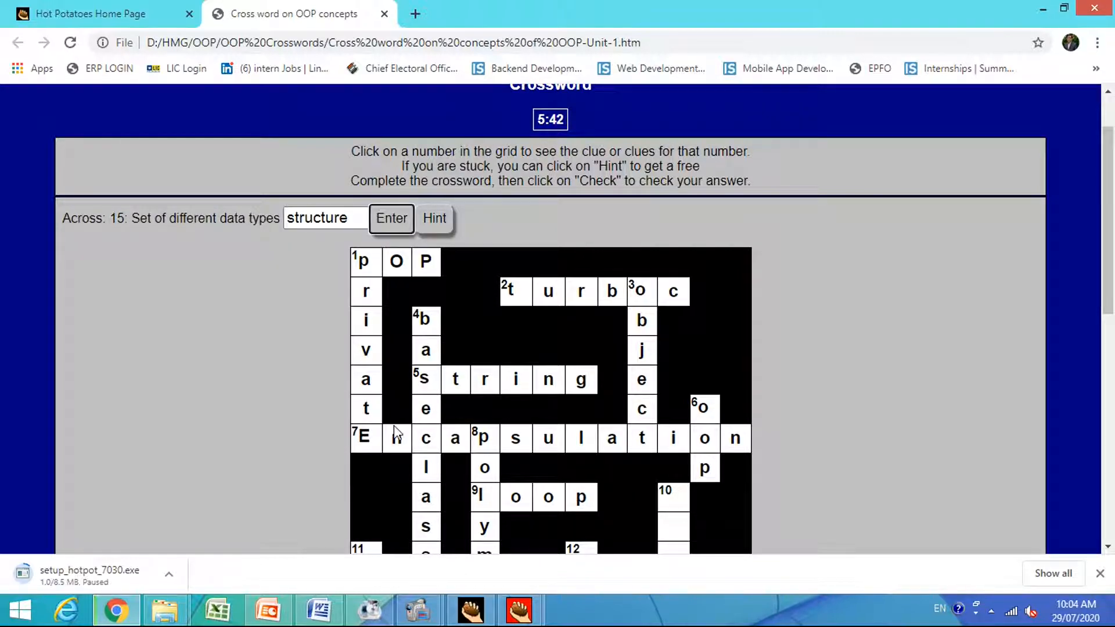
Get a one-letter hint for 14 Down, the clue on terminating a loop in between, and complete the answer as "Break".
scroll(395, 432, down, 7)
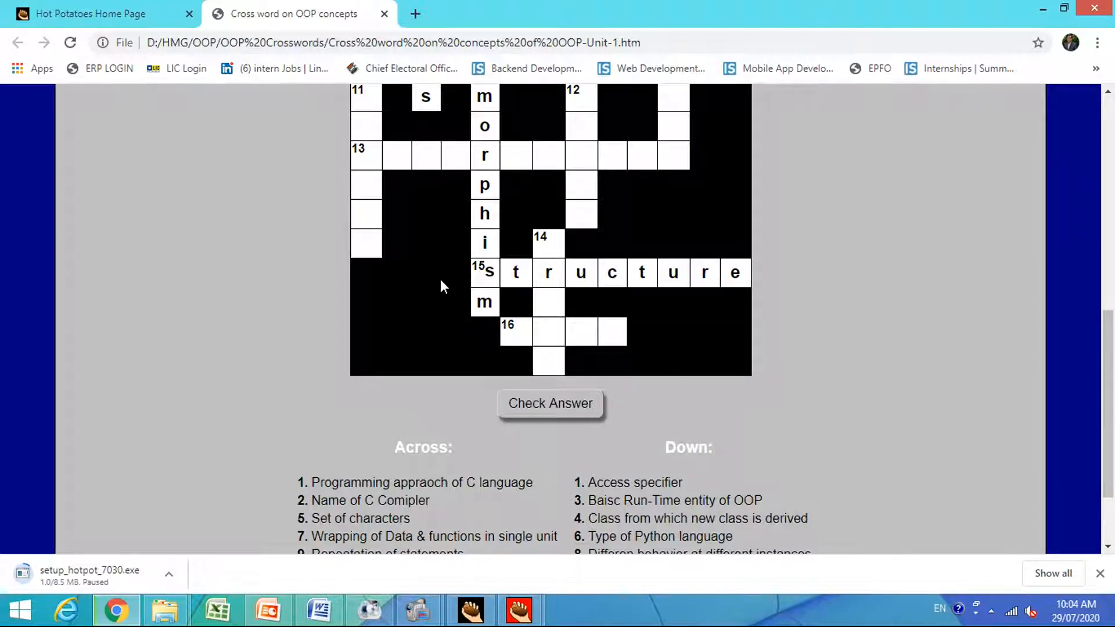
click(545, 250)
scroll(545, 251, up, 1)
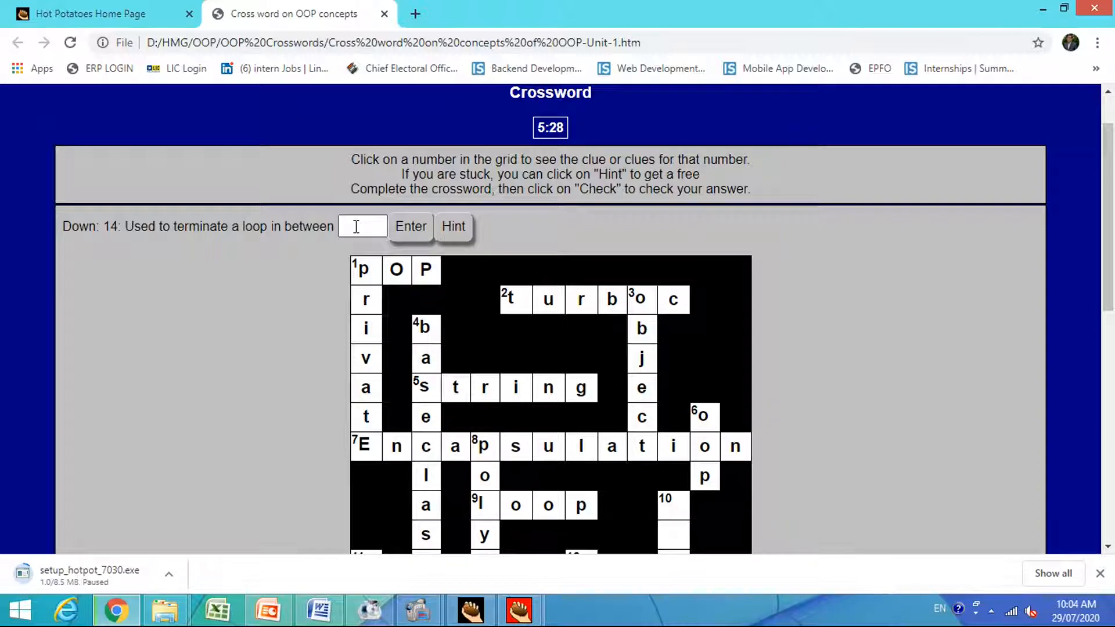
click(450, 241)
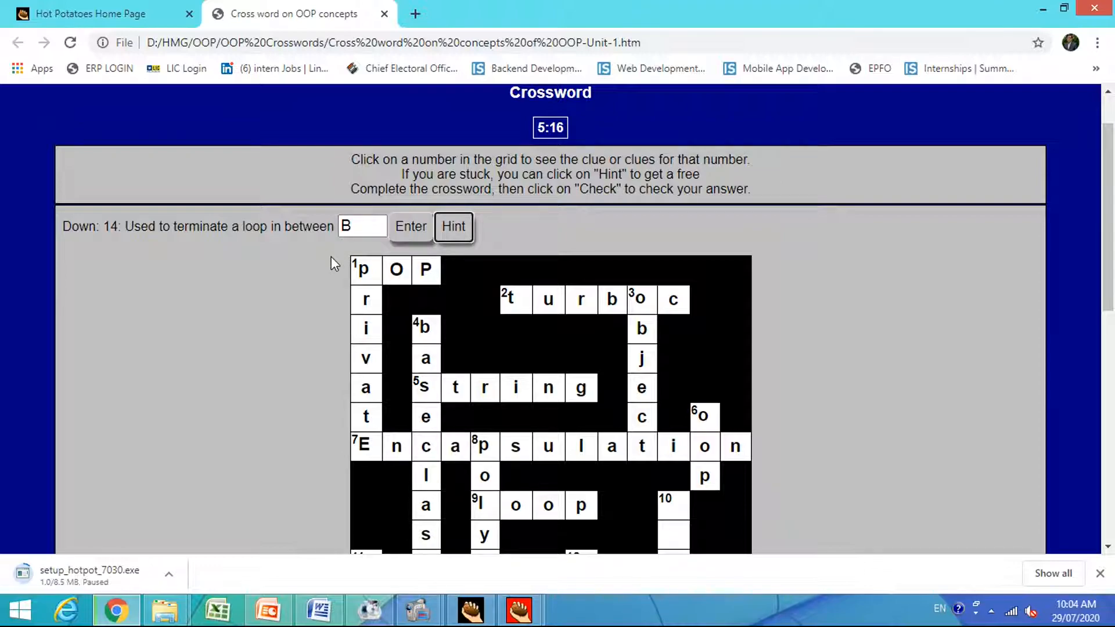
click(367, 227)
text(reak)
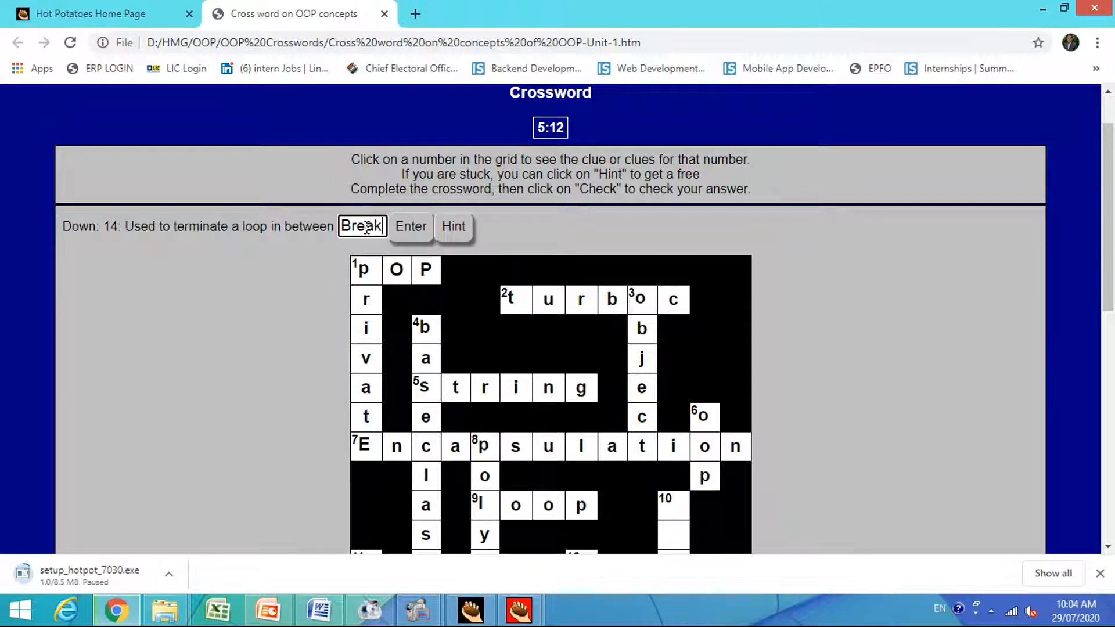
click(421, 232)
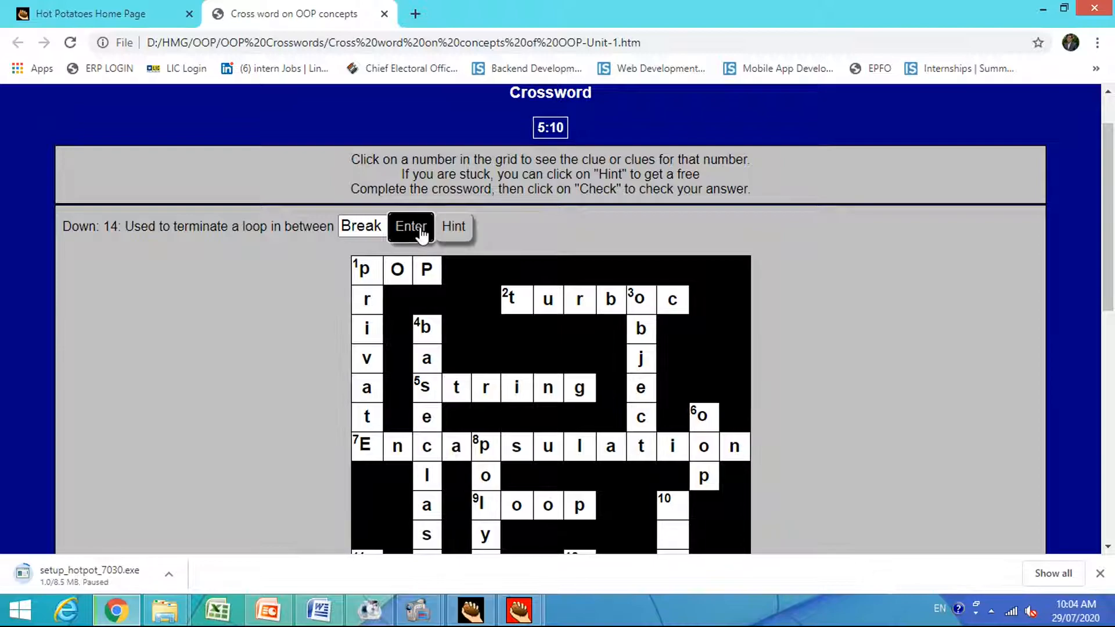
Look over the partly filled grid, the countdown timer and the Across and Down clue lists of the crossword.
scroll(301, 441, down, 6)
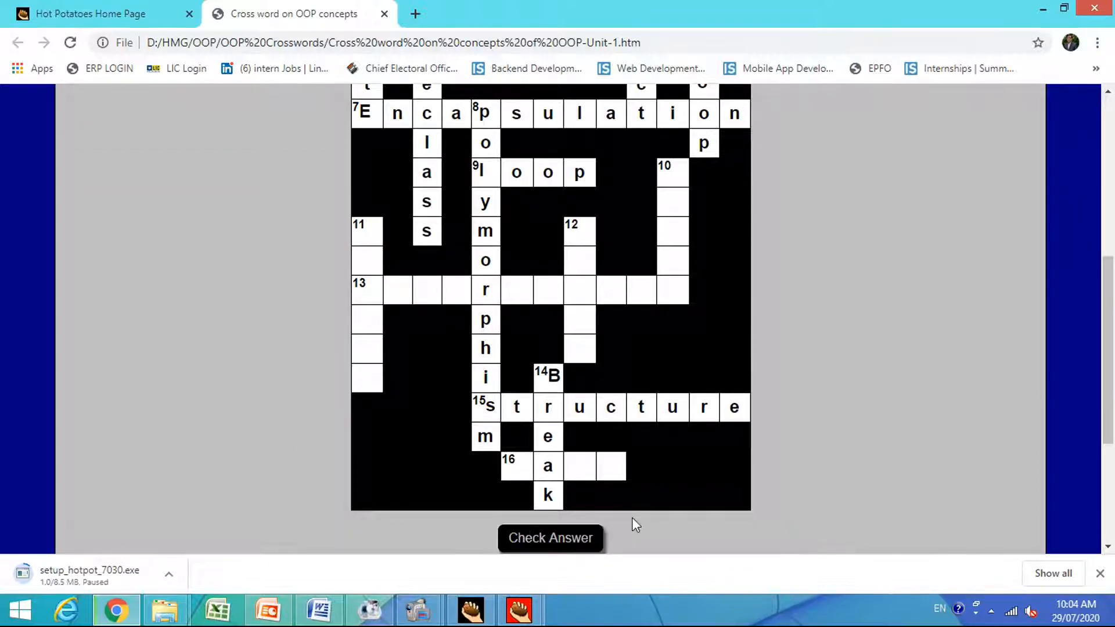
scroll(686, 509, down, 4)
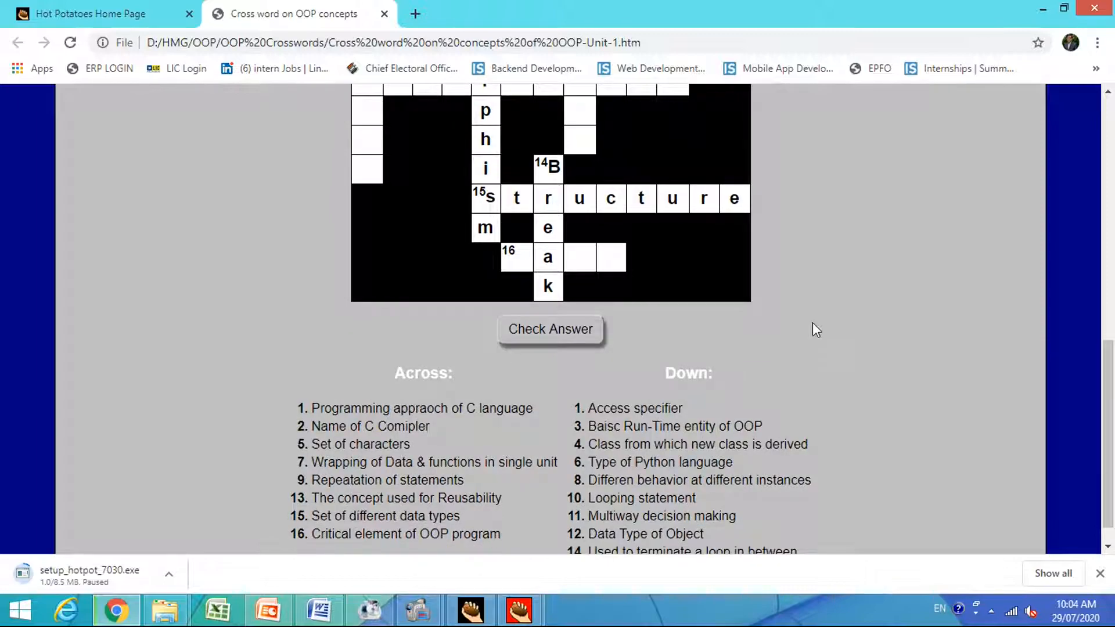
scroll(813, 325, up, 10)
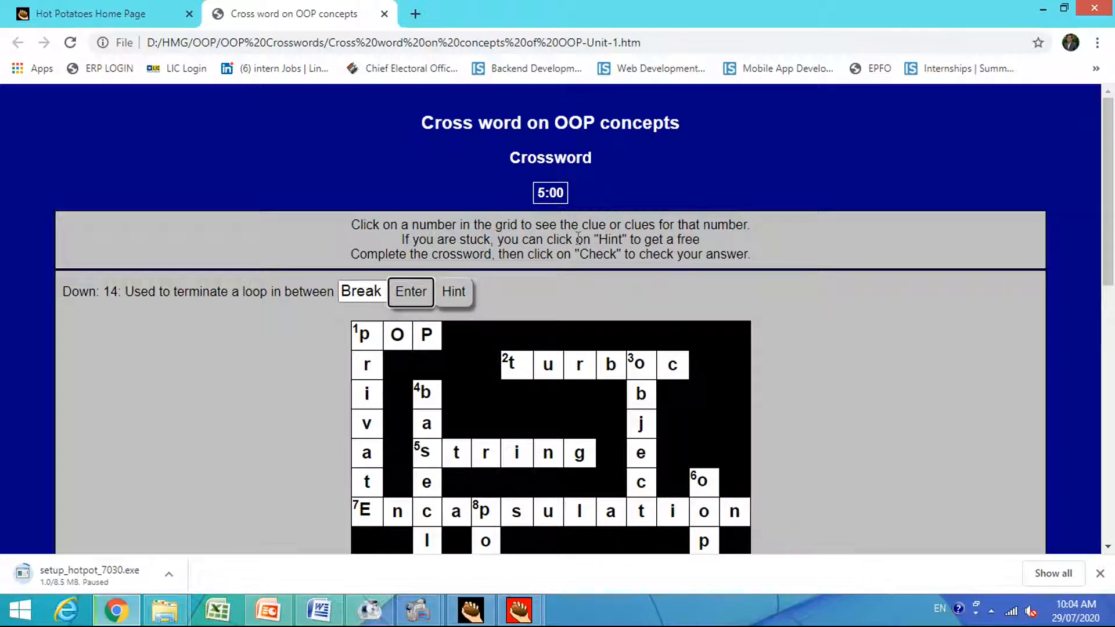
key(Return)
scroll(656, 263, down, 9)
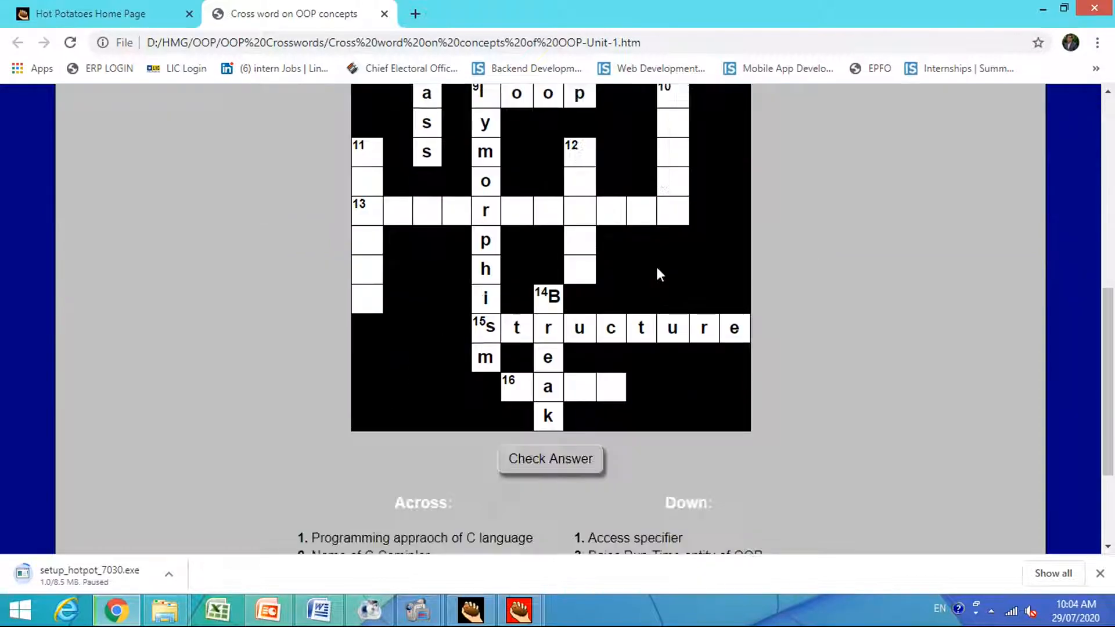
Check the crossword answers entered so far and dismiss the score message.
click(535, 343)
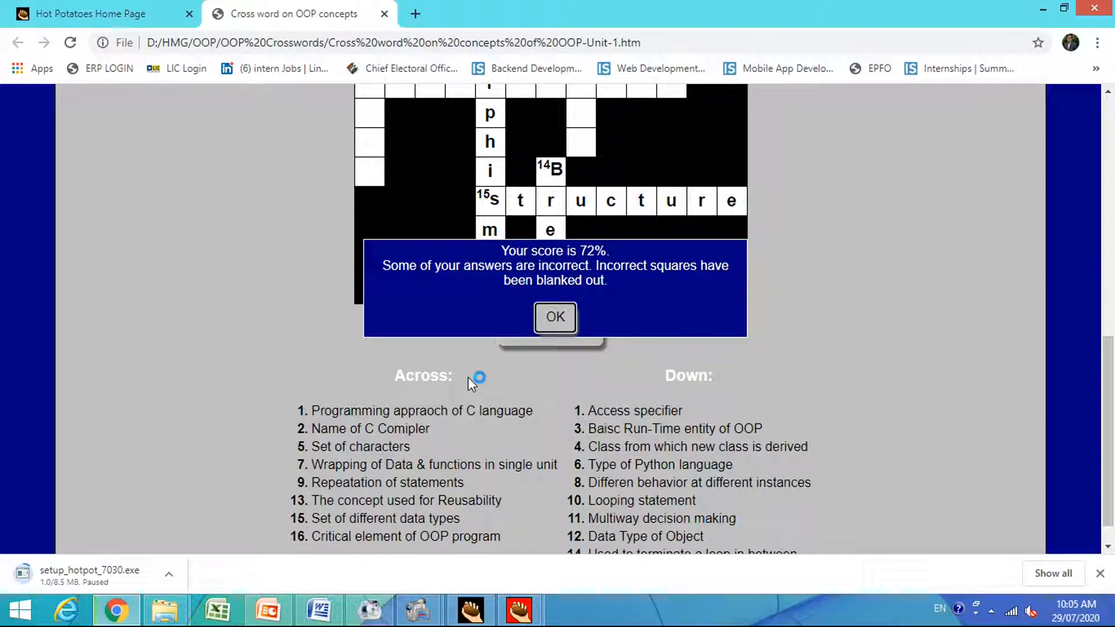
click(554, 317)
click(554, 330)
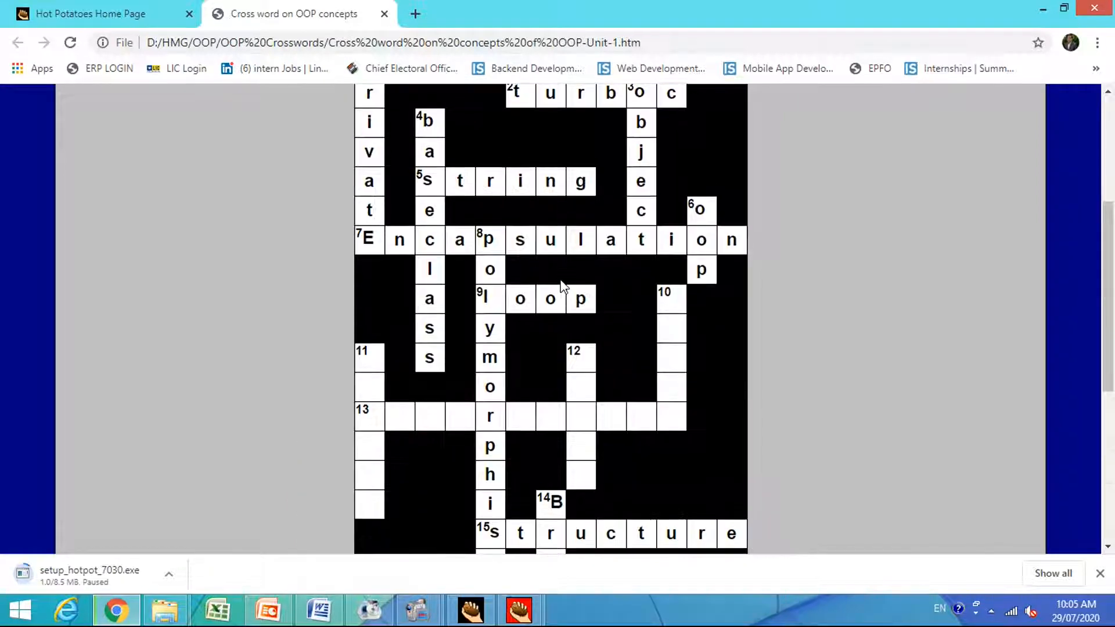
Examine the checked crossword grid, its blank squares and the Across and Down clue lists.
scroll(559, 276, down, 1)
scroll(561, 282, down, 2)
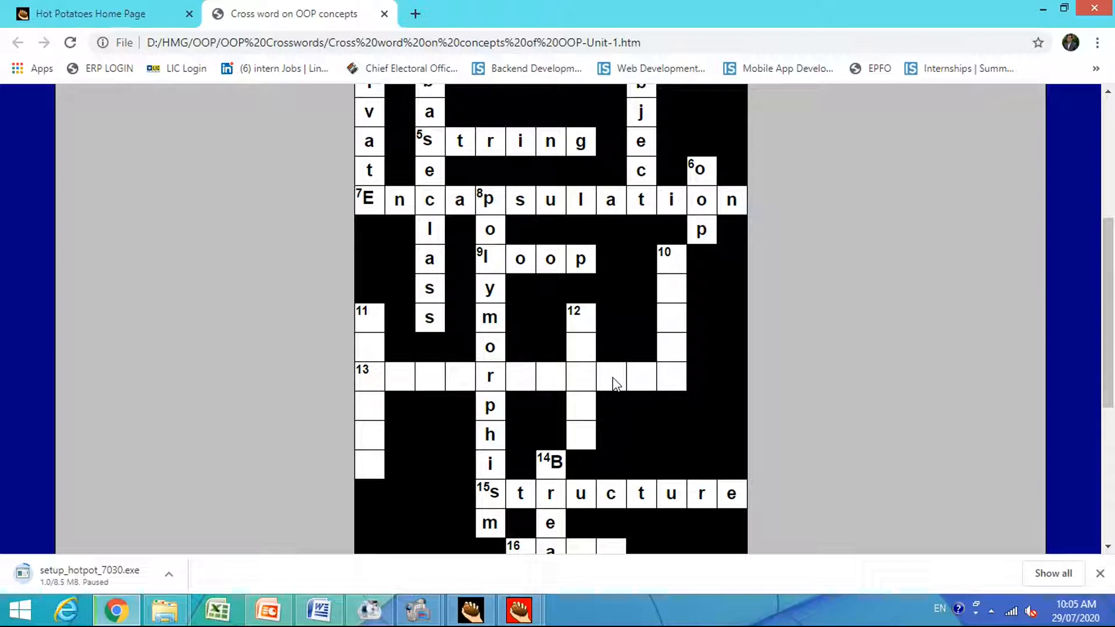
scroll(607, 423, down, 5)
drag(607, 423, 607, 424)
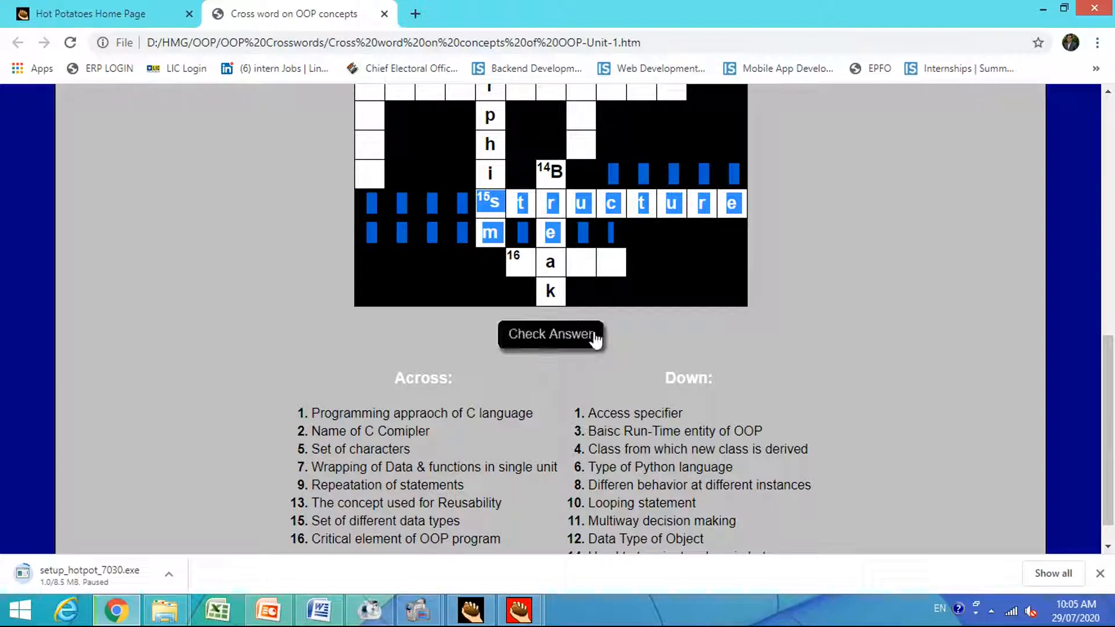
scroll(422, 334, down, 1)
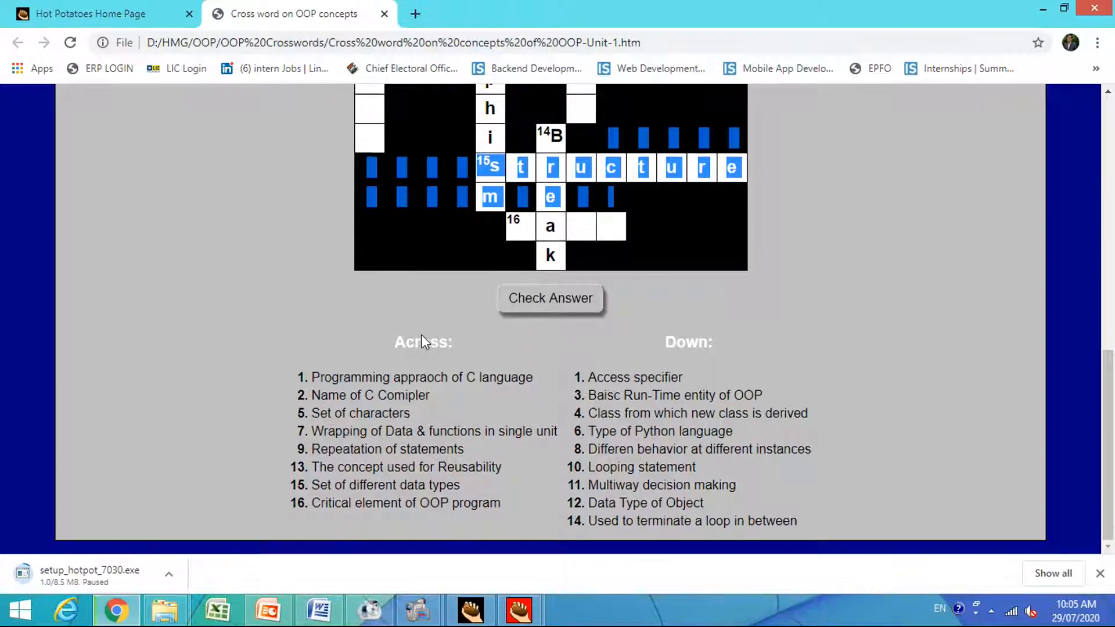
scroll(422, 335, up, 10)
scroll(421, 335, down, 5)
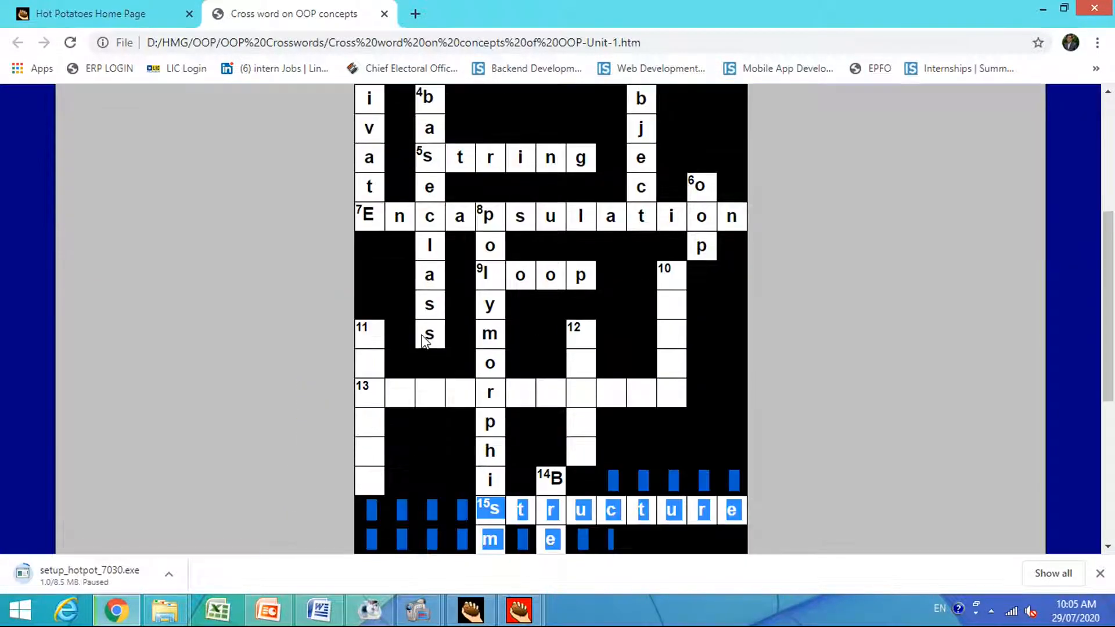
scroll(421, 334, up, 5)
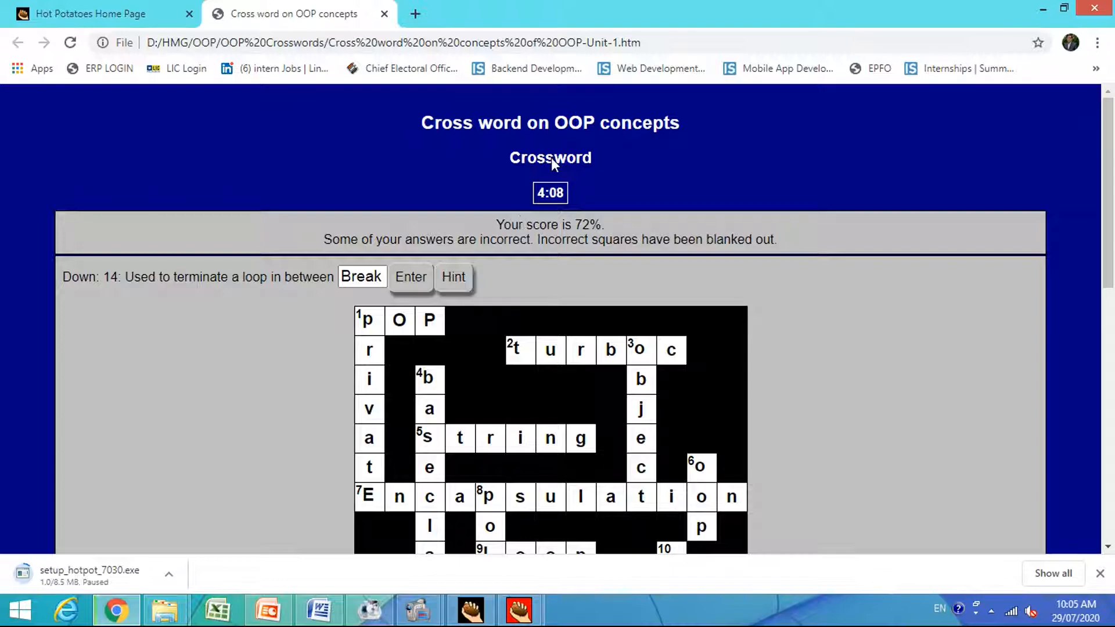
Close the crossword page, minimise the browser and switch to the OOP Crosswords folder in File Explorer.
click(384, 13)
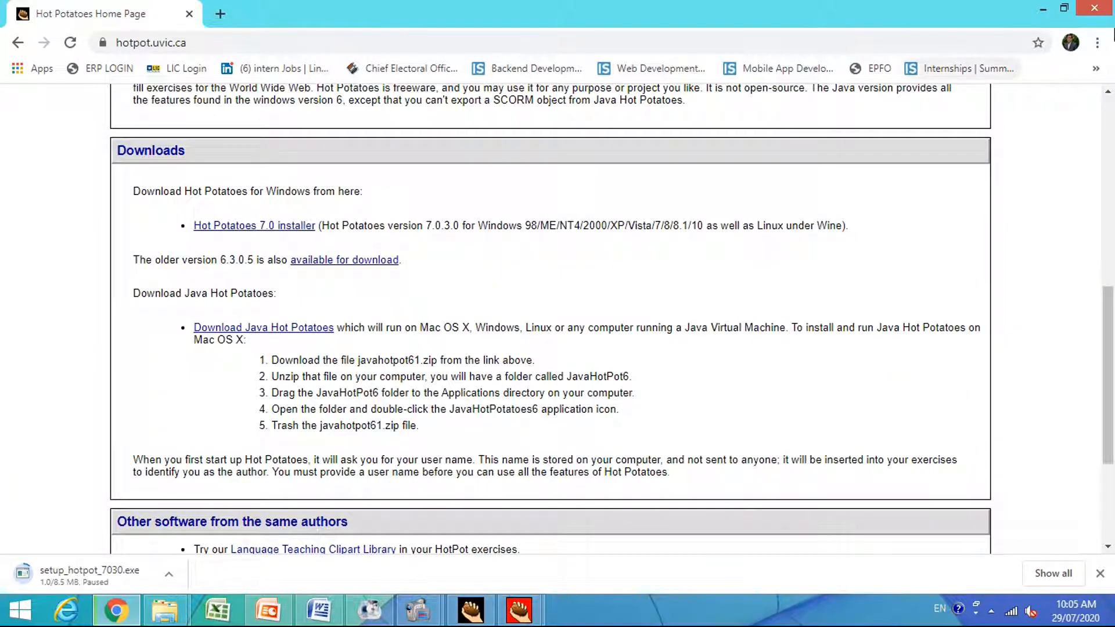
click(1043, 8)
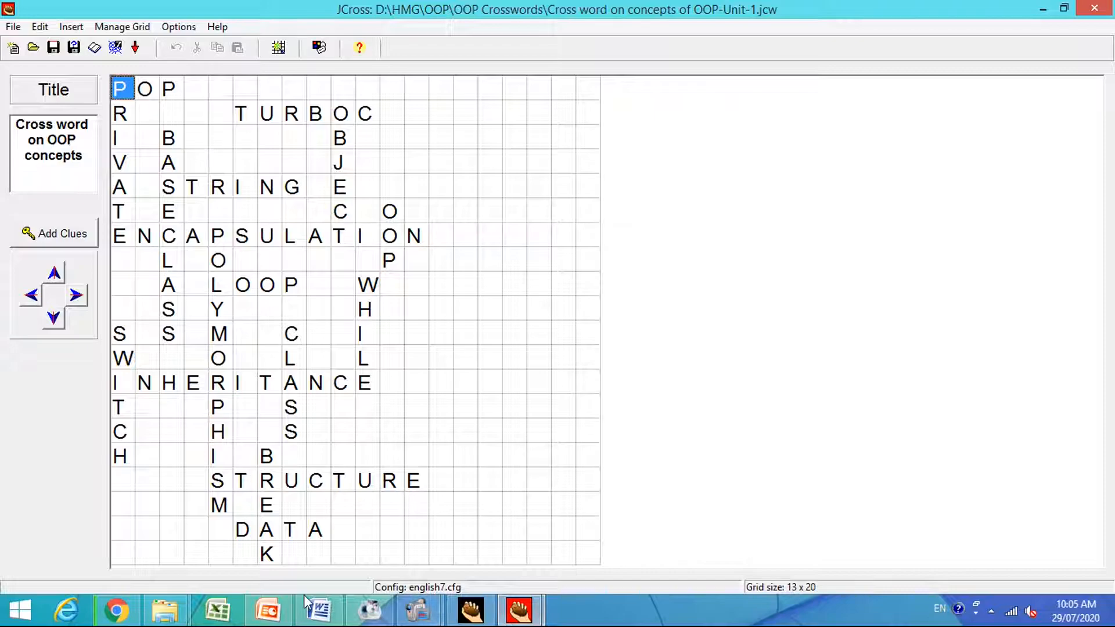
click(177, 615)
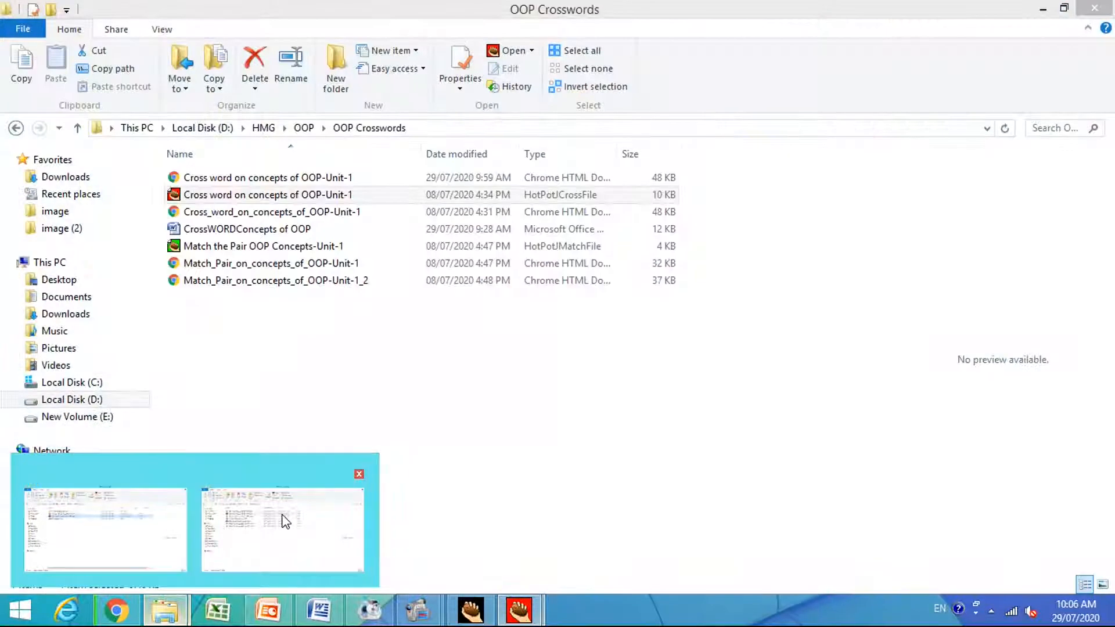
click(281, 518)
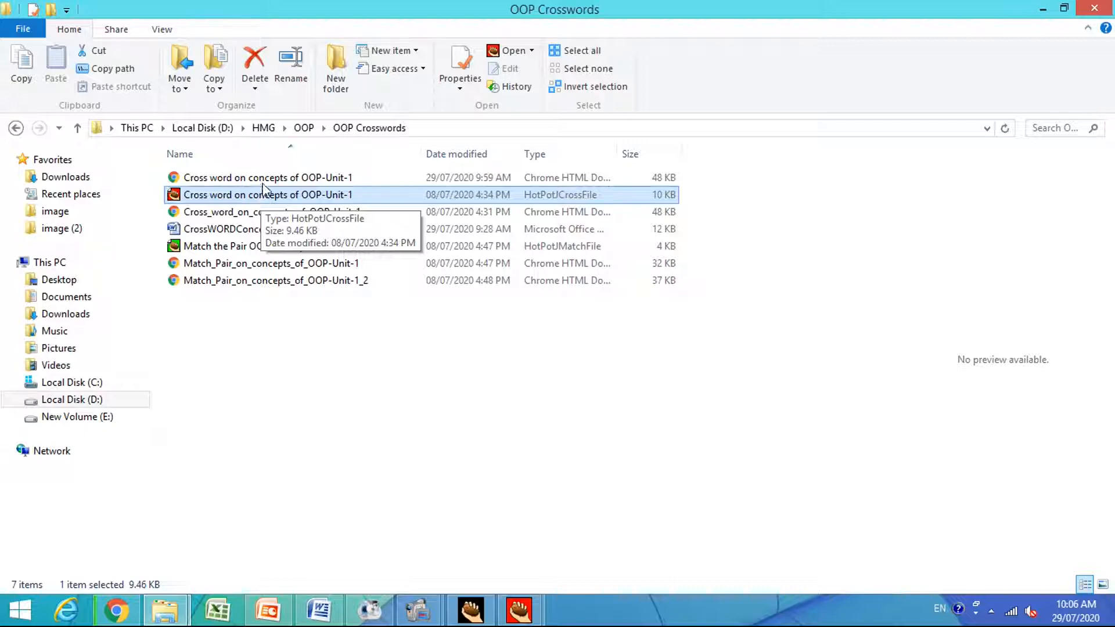
Widen the folder's Type column and open the HTML document "Cross word on concepts of OOP-Unit-1" in the browser to look over the crossword.
click(264, 179)
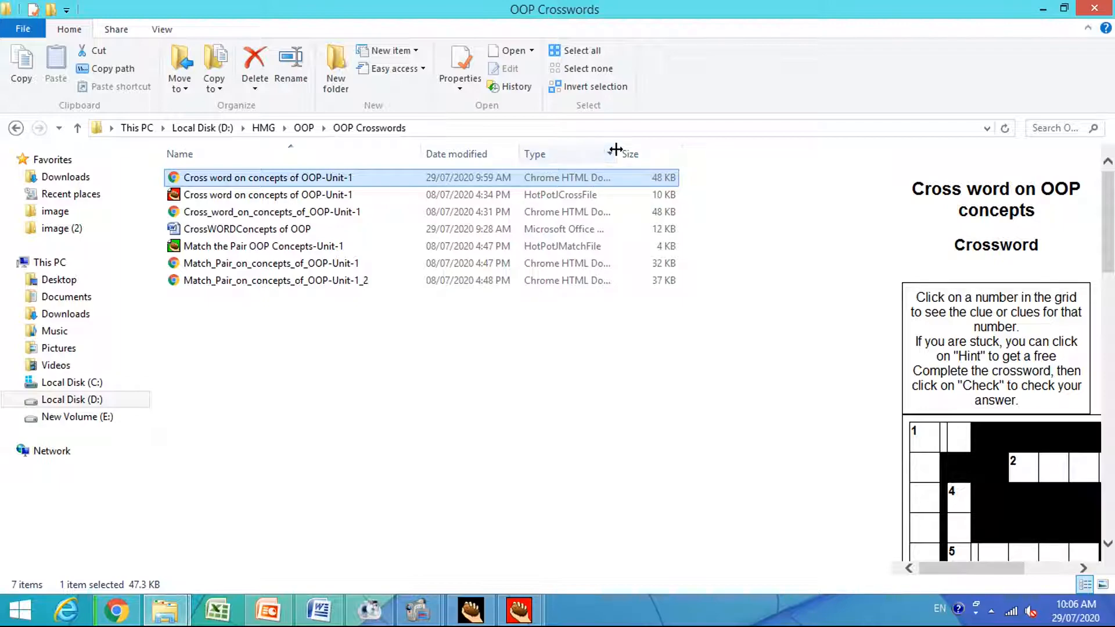
drag(613, 152, 672, 143)
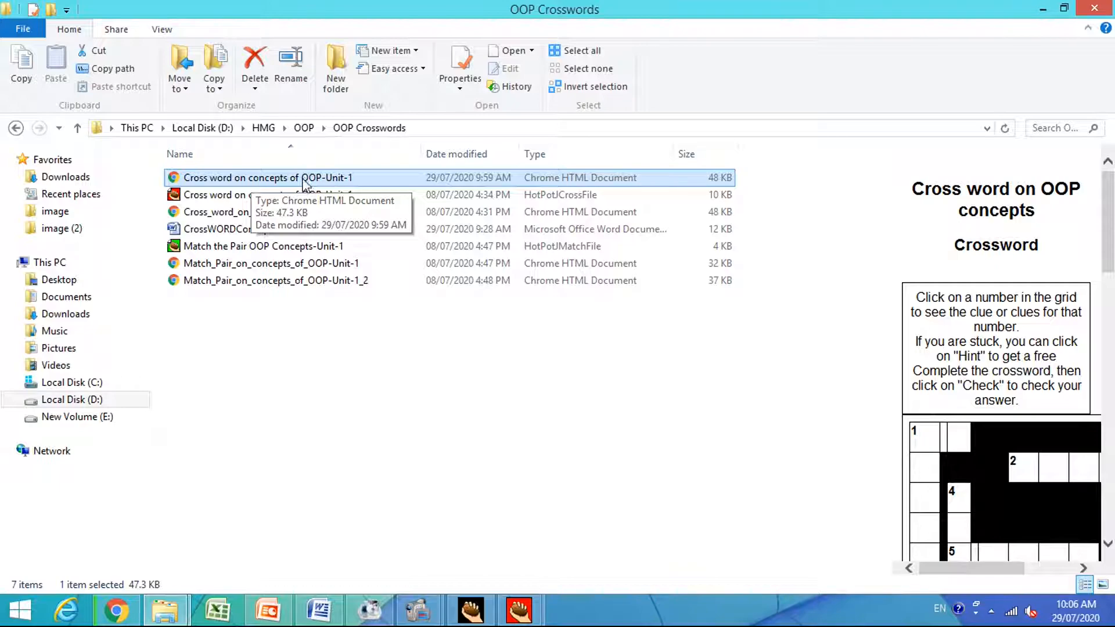
double_click(305, 184)
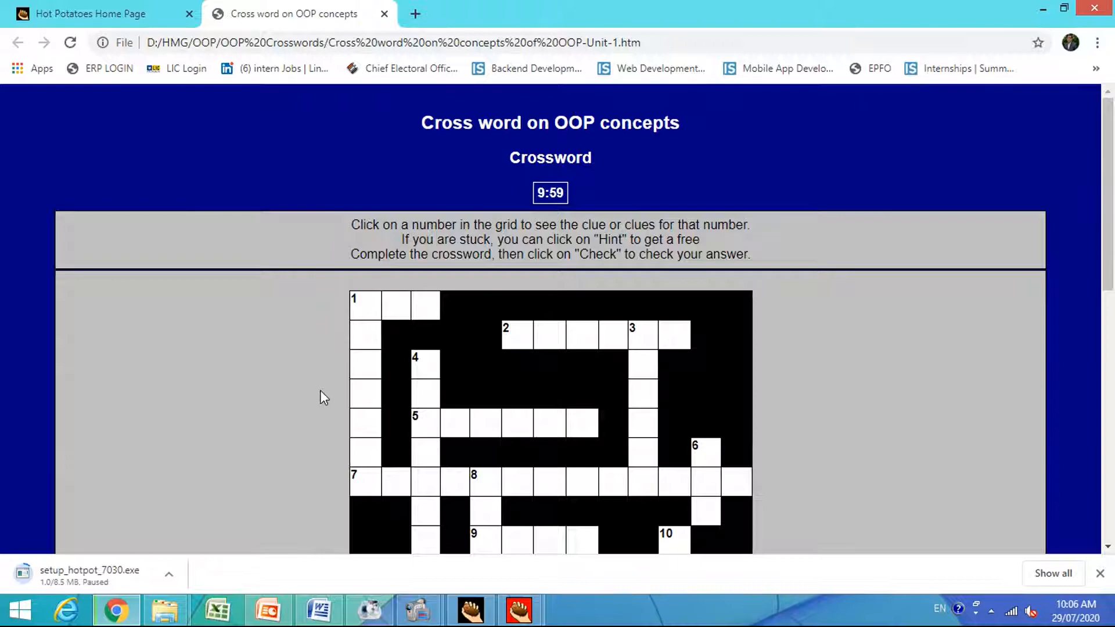
scroll(323, 372, down, 6)
scroll(323, 372, down, 4)
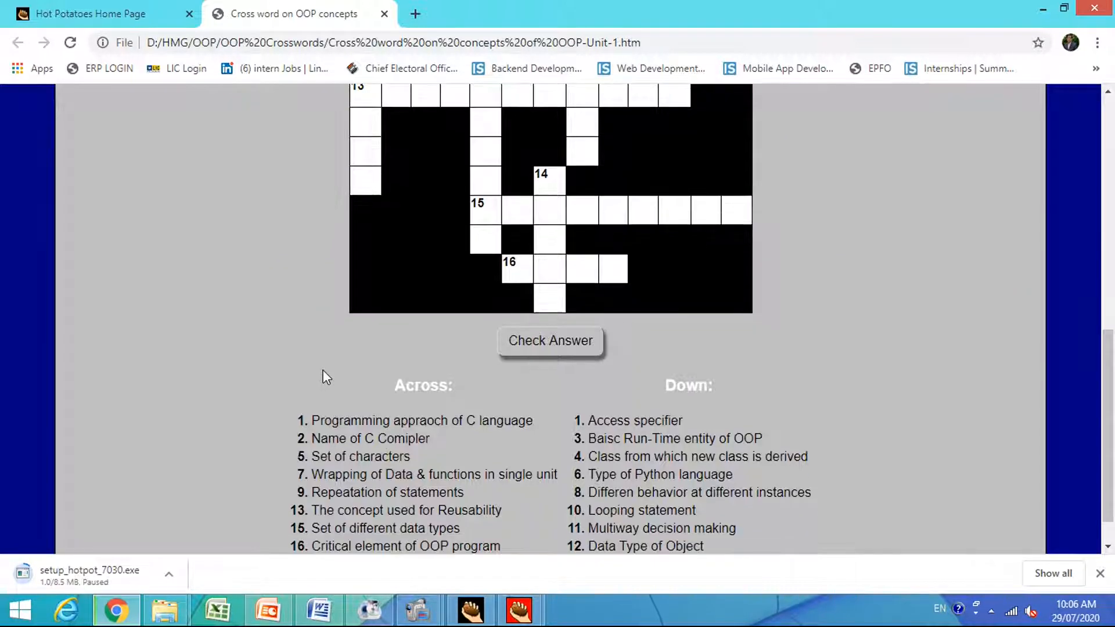
scroll(322, 371, up, 10)
scroll(323, 371, down, 5)
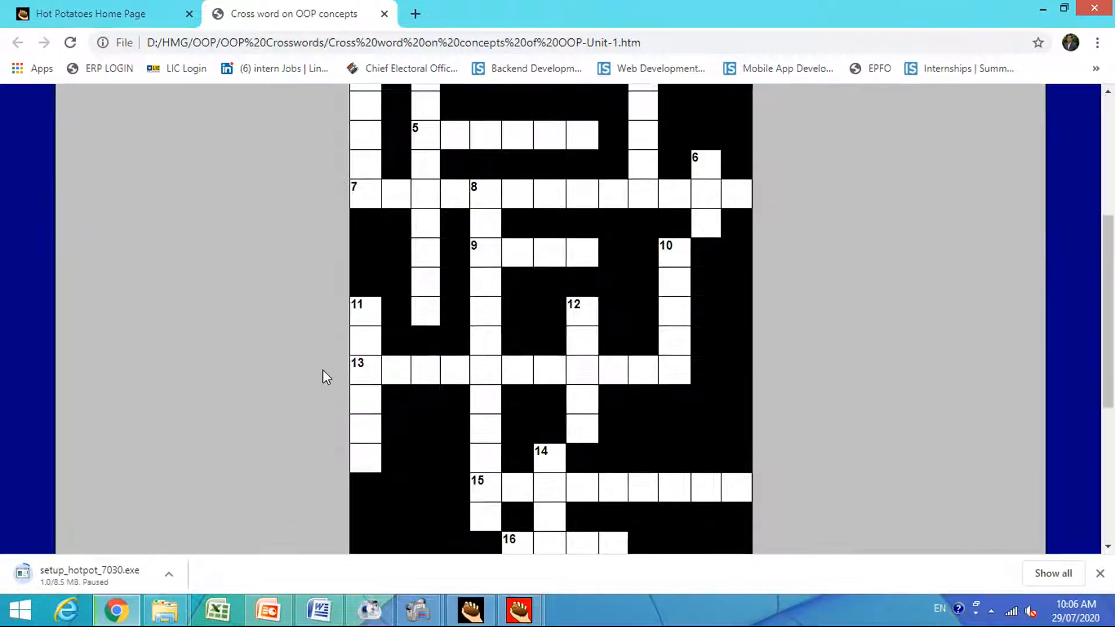
scroll(323, 372, up, 5)
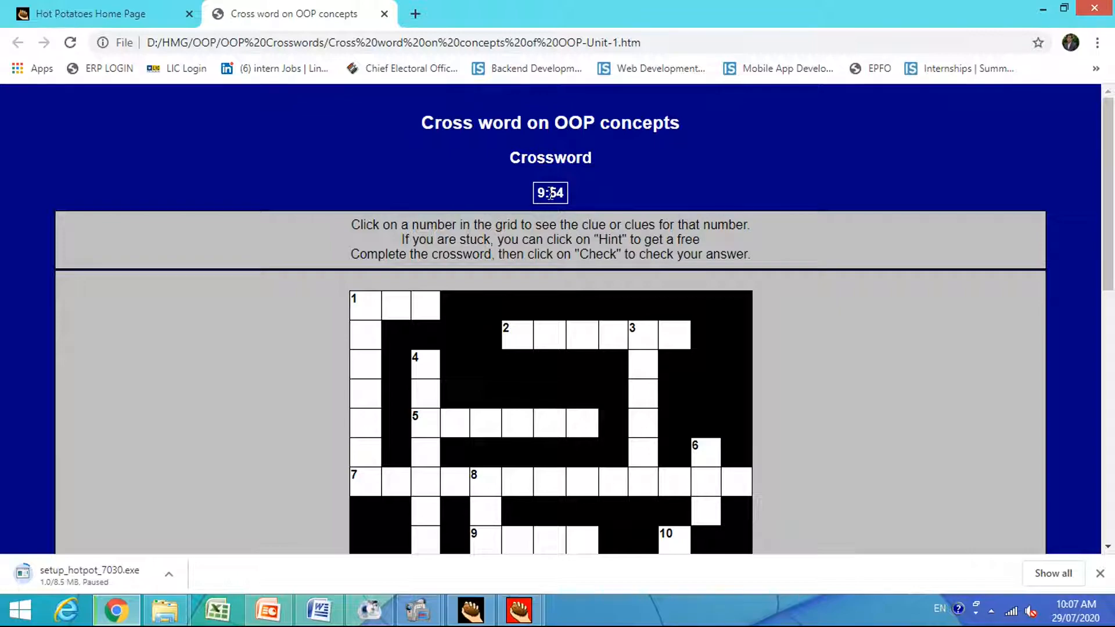
Close the crossword page and the OOP Crosswords folder, and return to the JCross window.
click(384, 13)
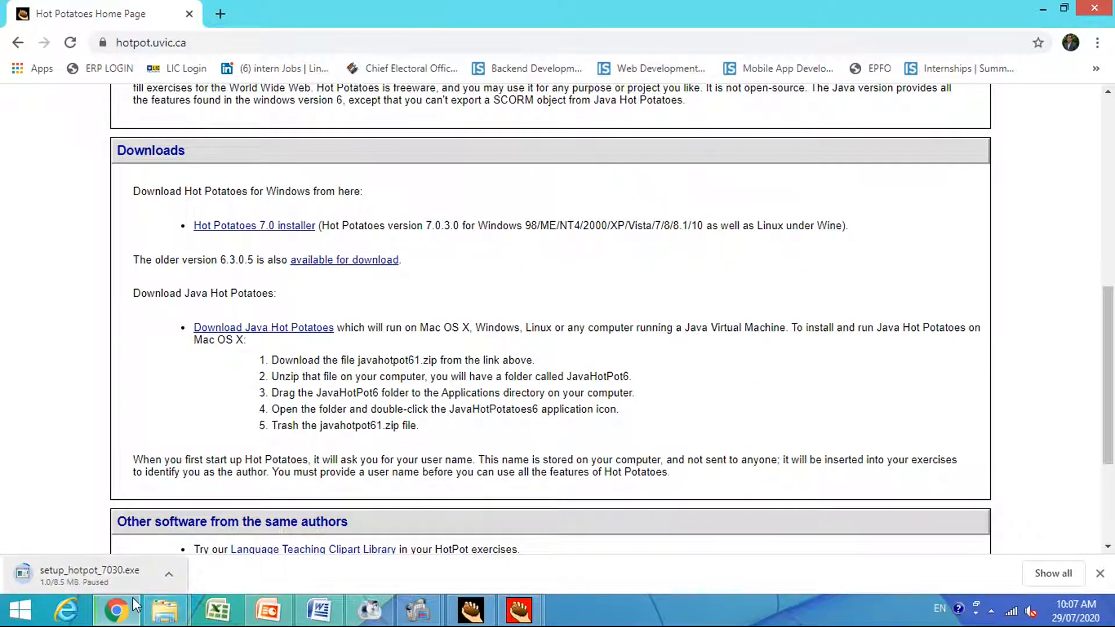
click(165, 609)
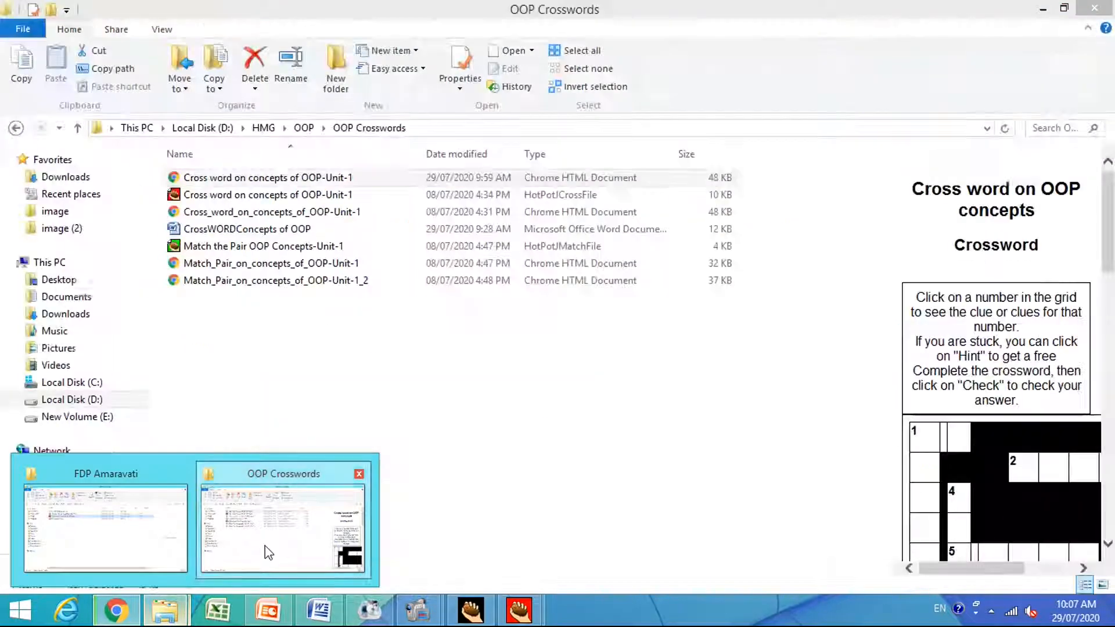
click(237, 562)
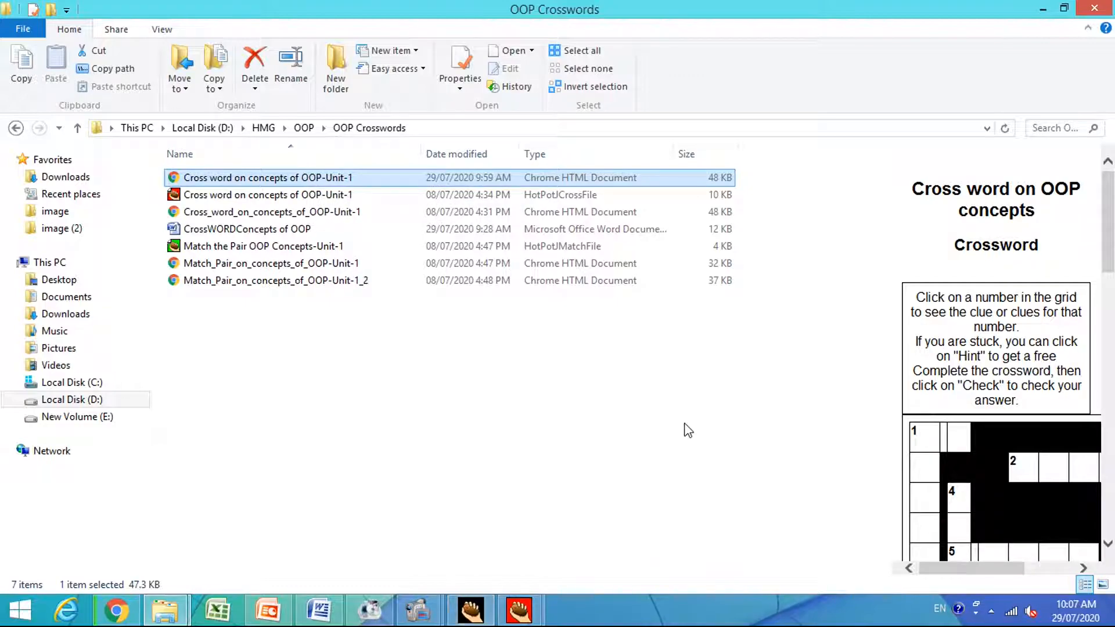
click(1081, 10)
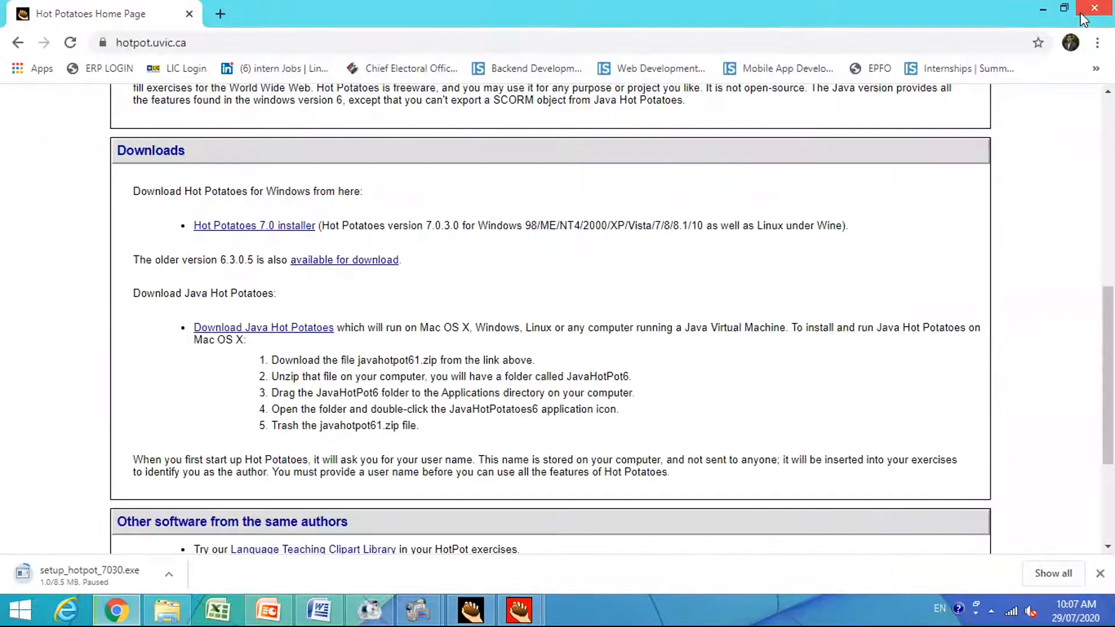
click(1043, 9)
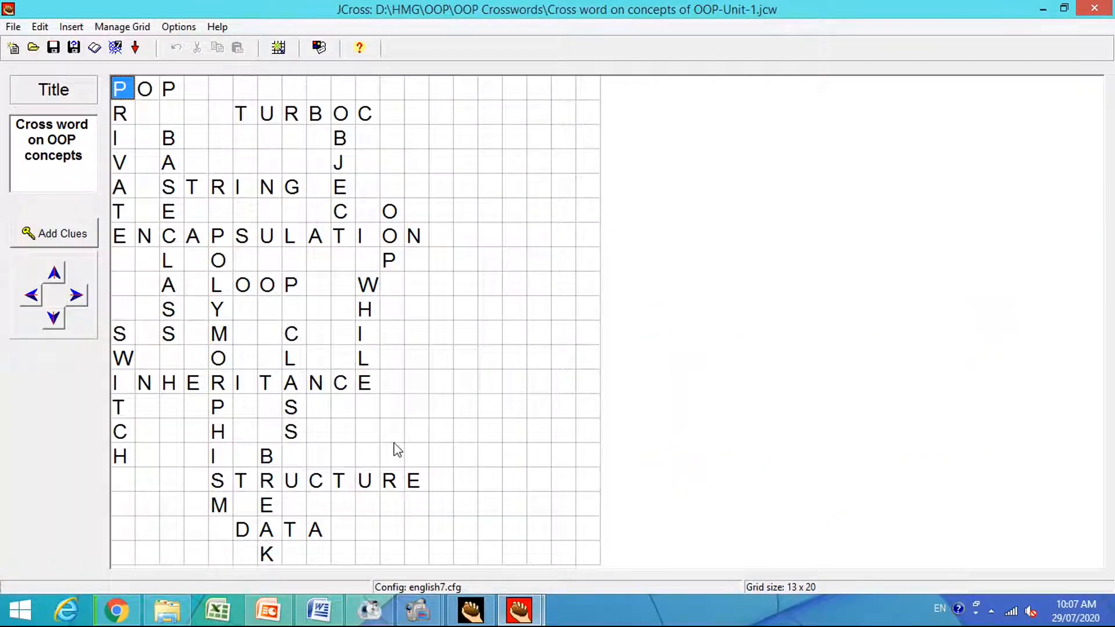